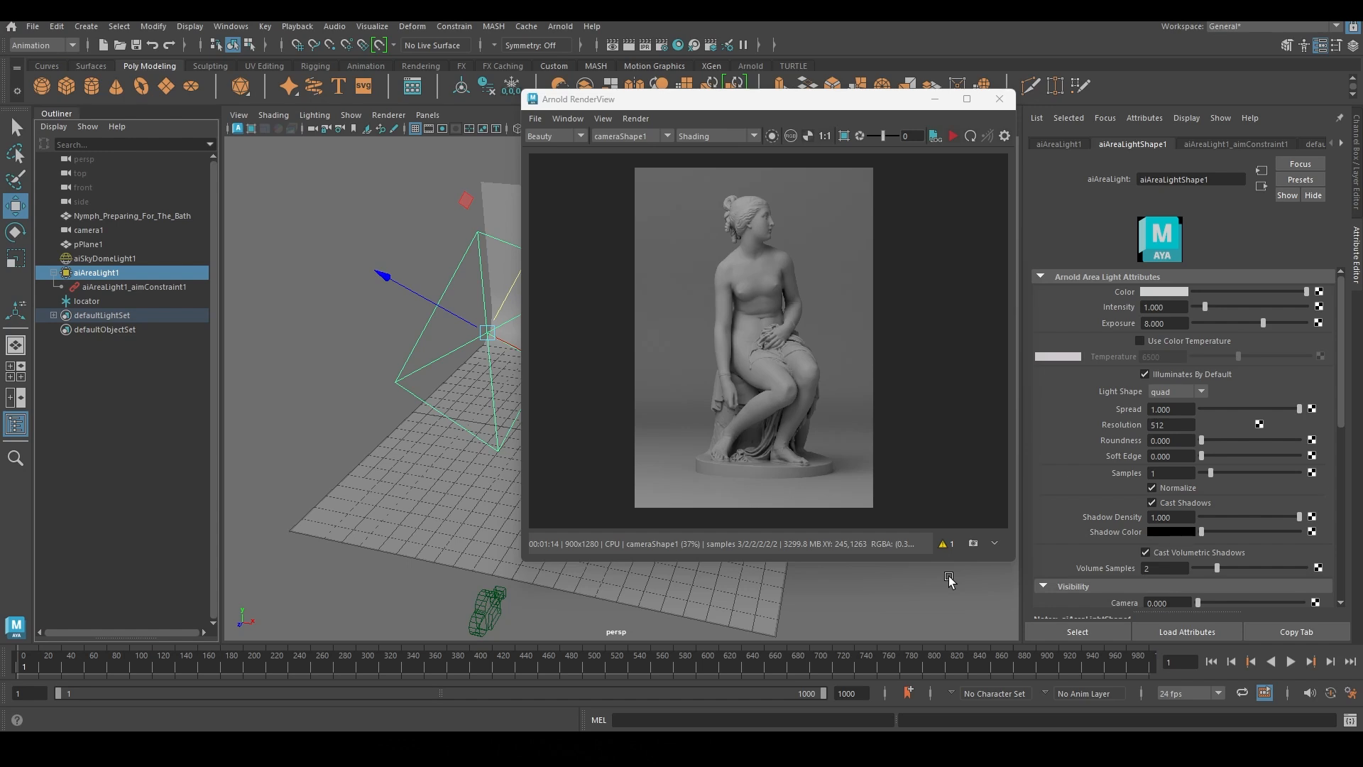
Step: Check the area light's colour values in RGB 0 to 1.0 mode and return the colour picker to HSV
left_click(1186, 323)
left_click(1151, 290)
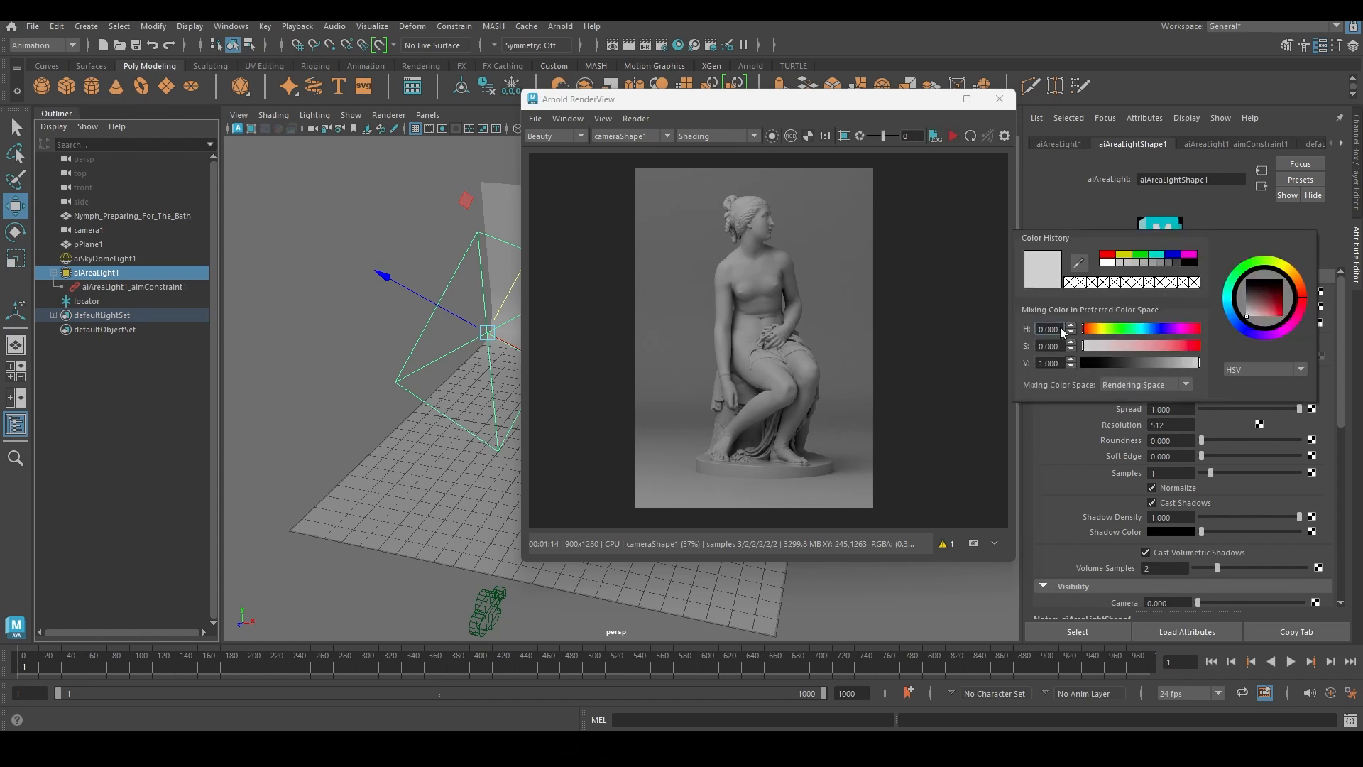
key("Tab")
key("Tab")
left_click(1254, 369)
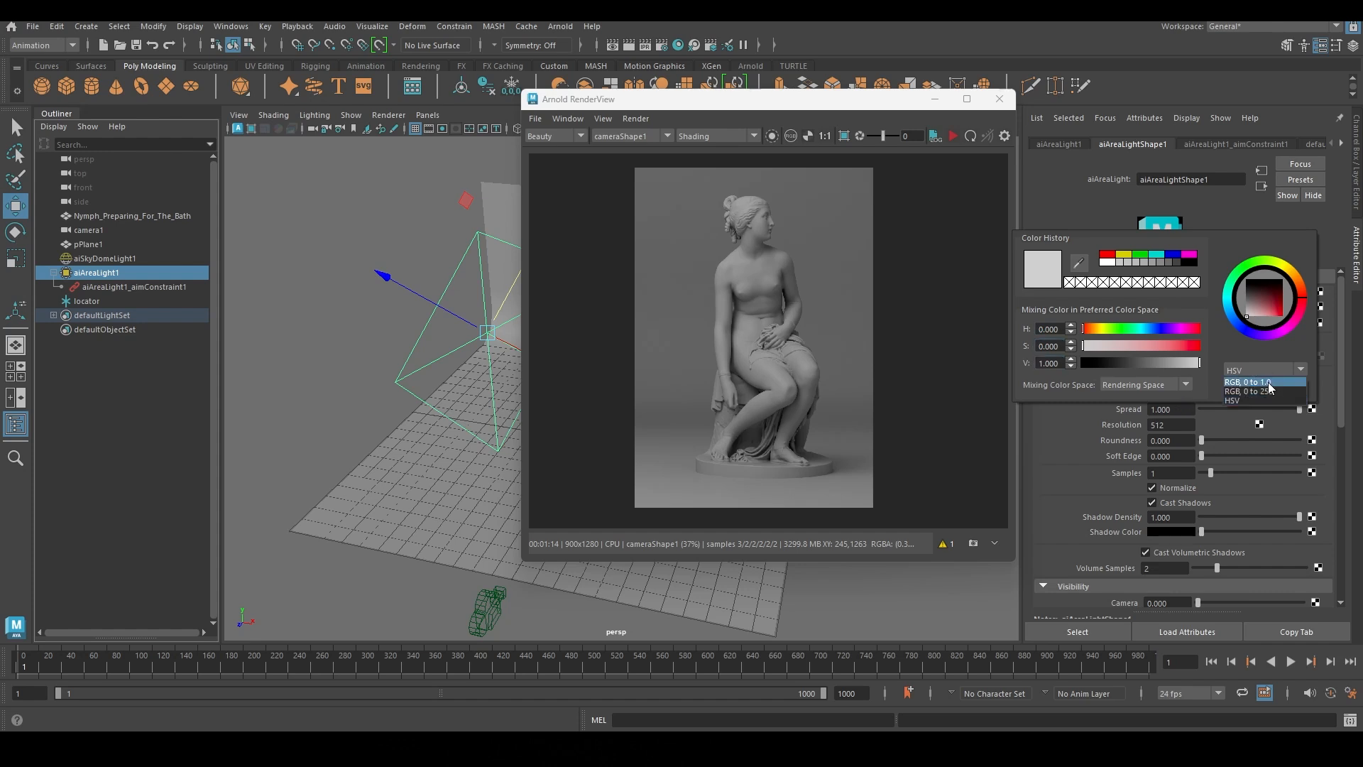
left_click(1258, 384)
key("Tab")
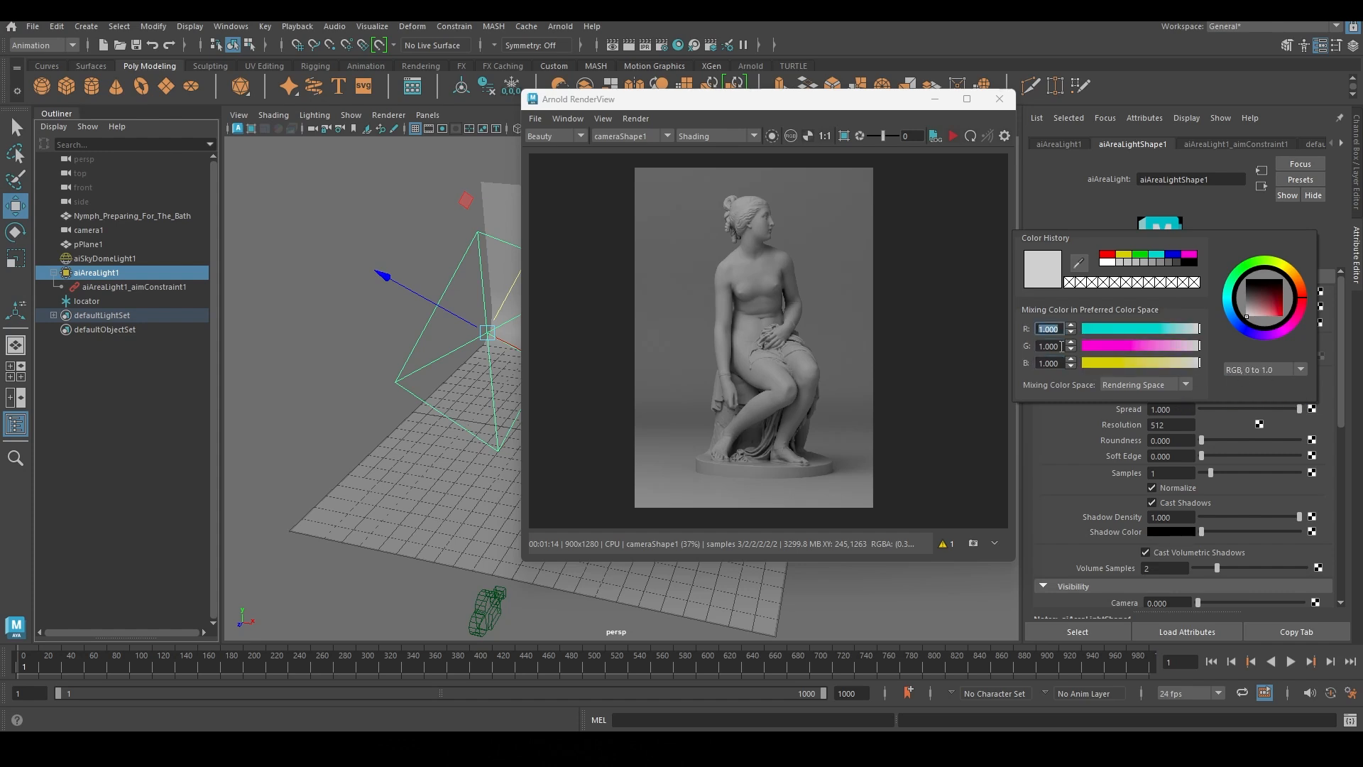
key("Tab")
left_click(1275, 369)
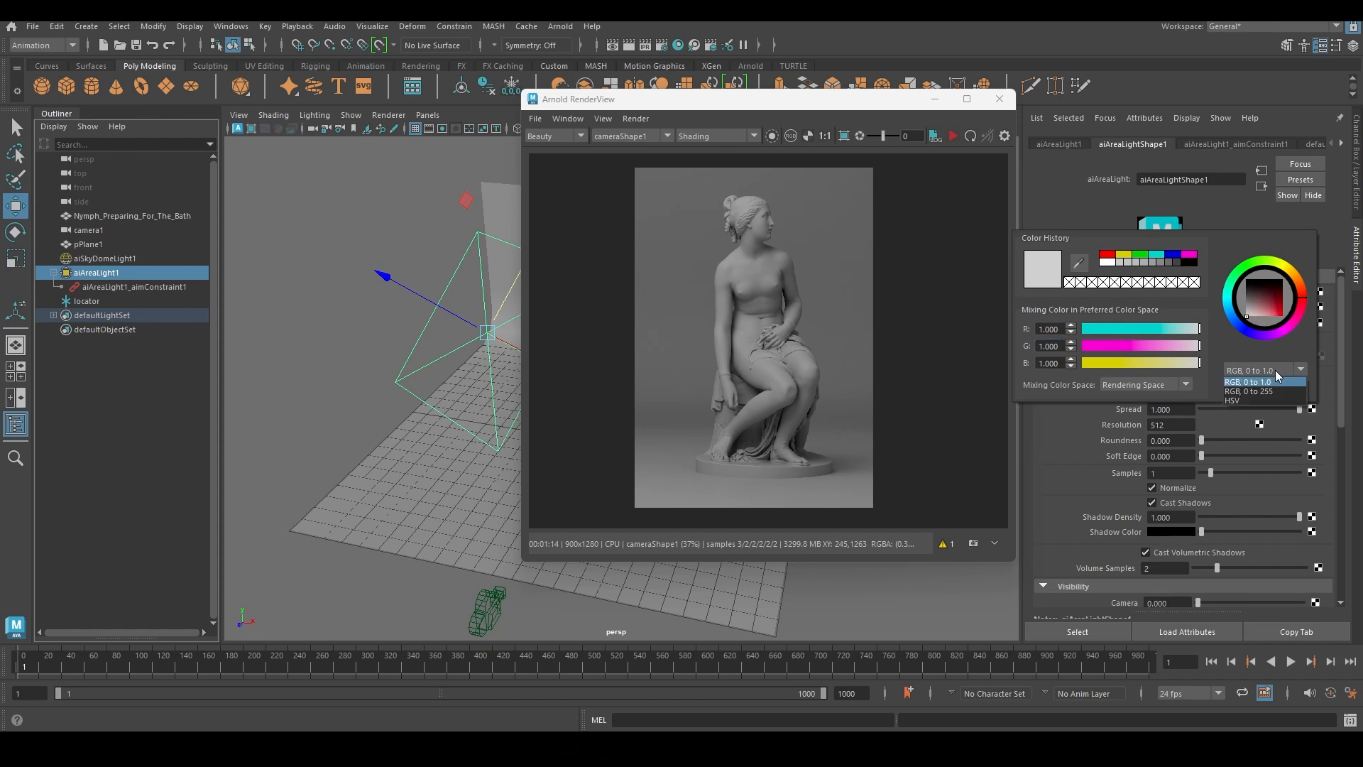
left_click(1240, 401)
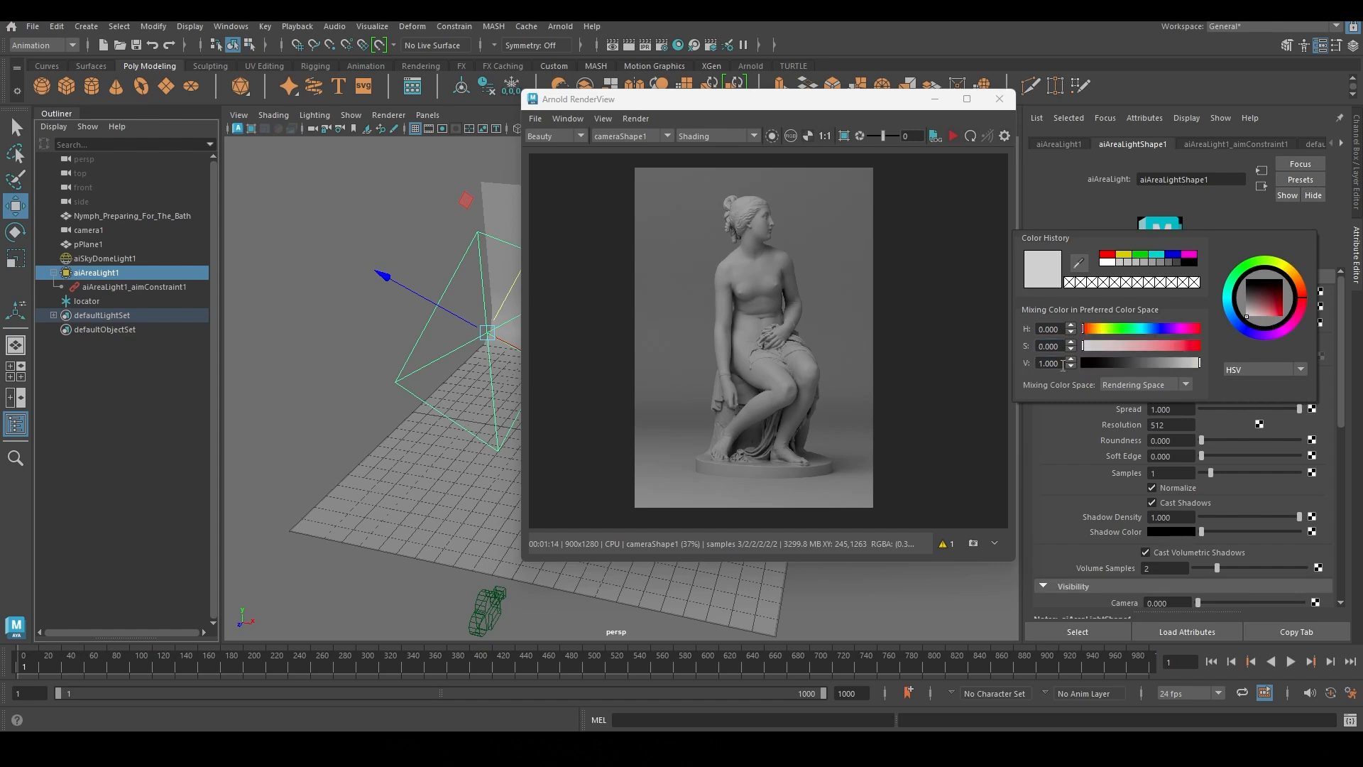
Step: Set the value (V) of the area light's colour to 2 in HSV
left_click_drag(1062, 363, 1002, 360)
type("2")
key("Return")
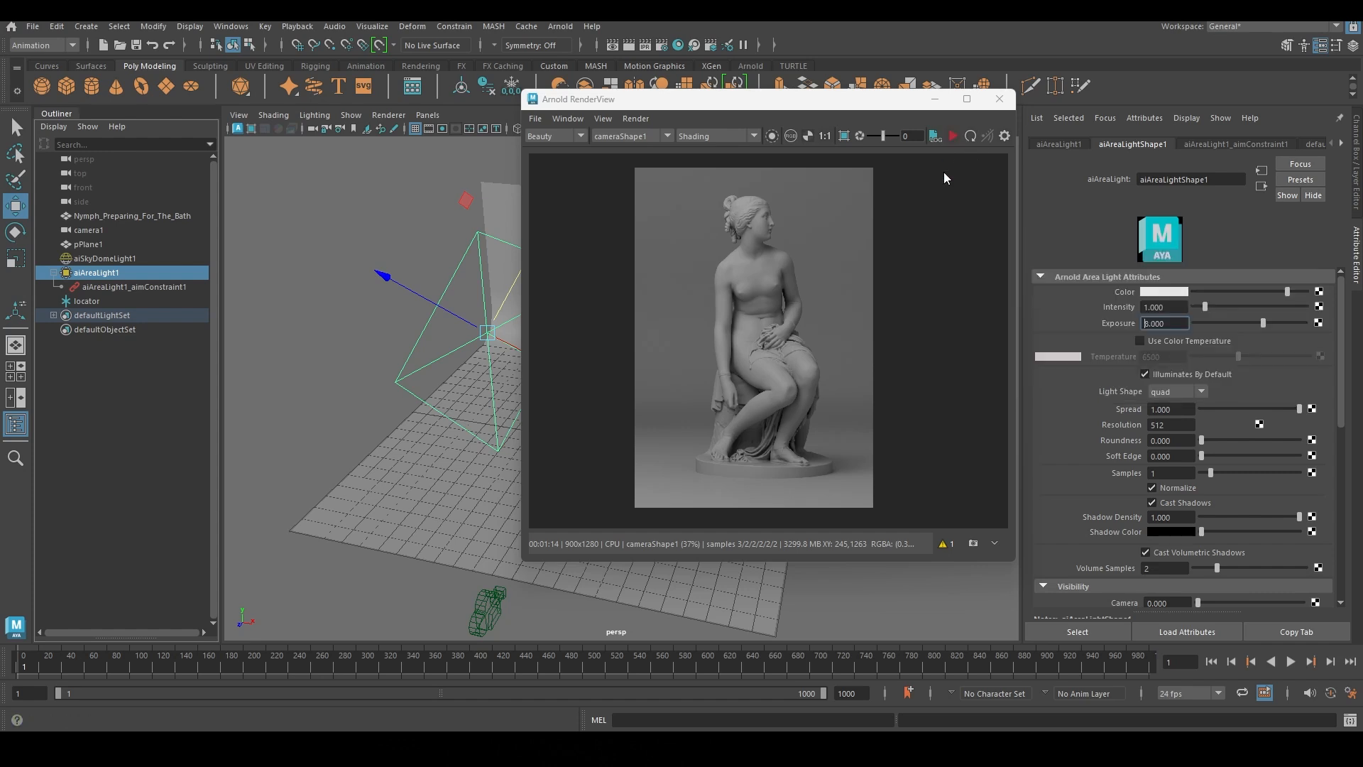
Step: Store a snapshot of the current render, shrink the snapshot strip and enlarge the render window
left_click(973, 543)
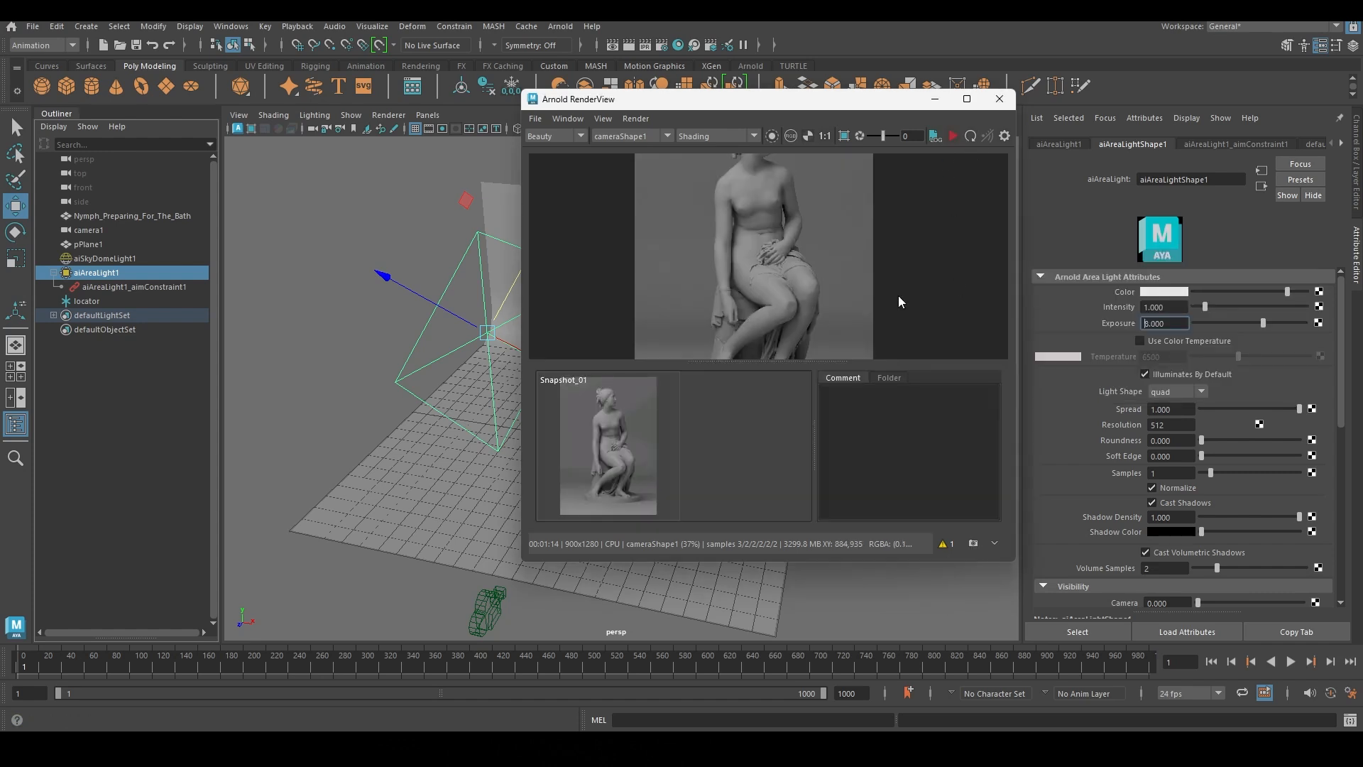
left_click_drag(761, 363, 767, 480)
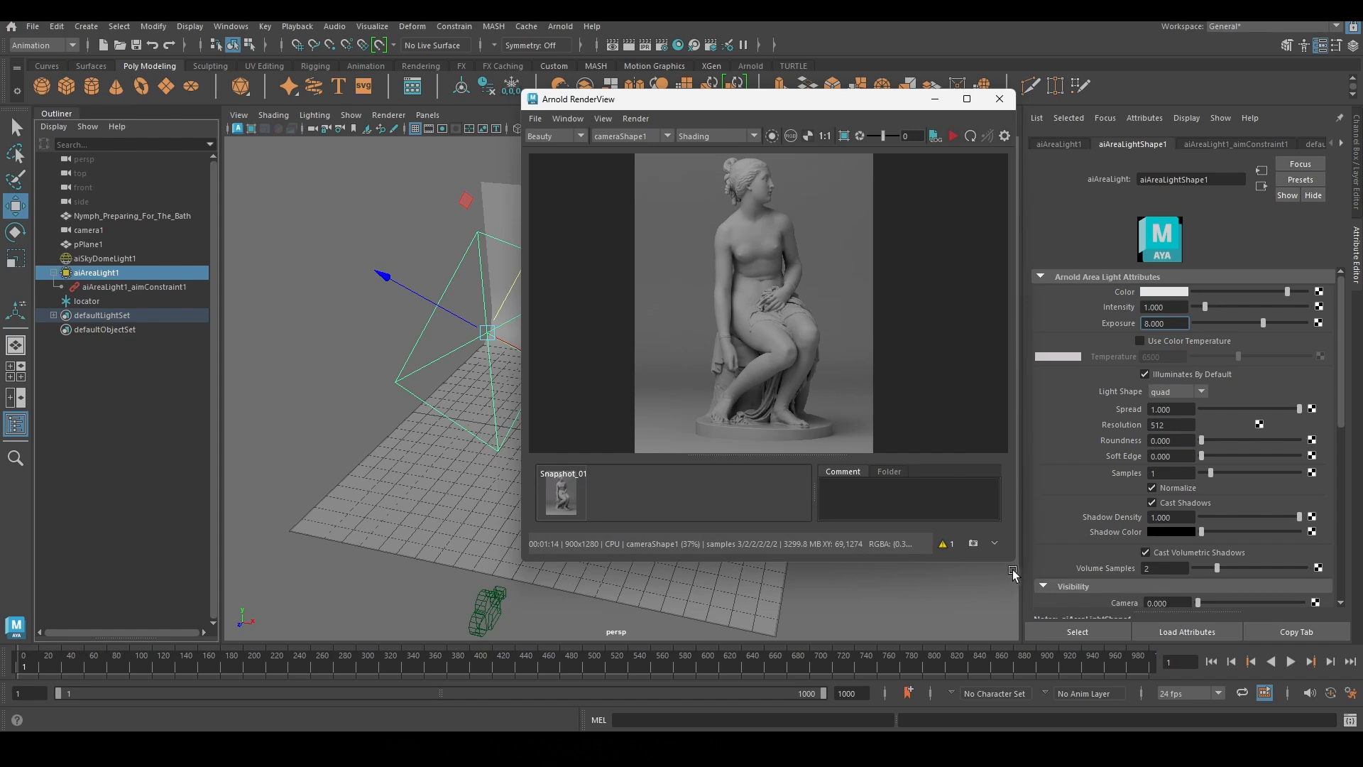
left_click_drag(1016, 595, 1067, 731)
Step: Render the scene and compare the new image with the stored snapshot
left_click(994, 48)
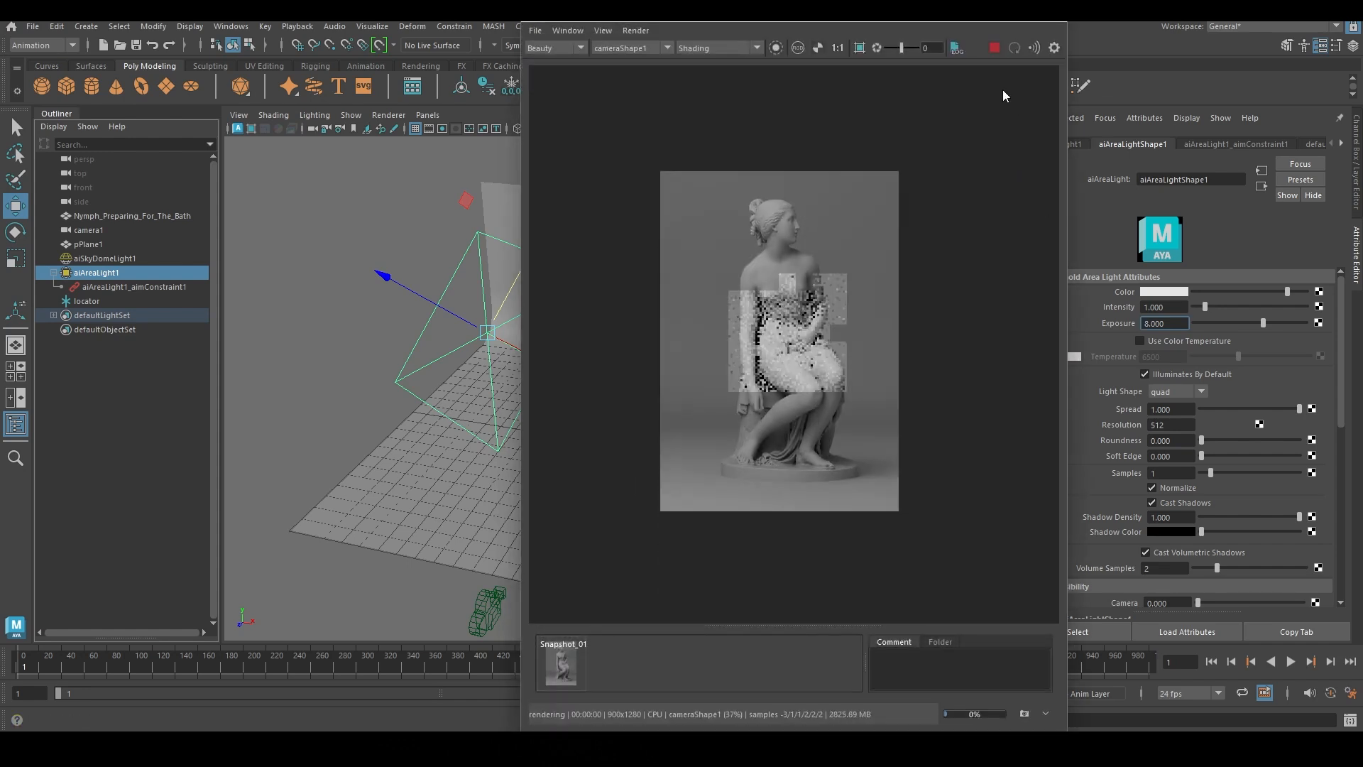
left_click(557, 660)
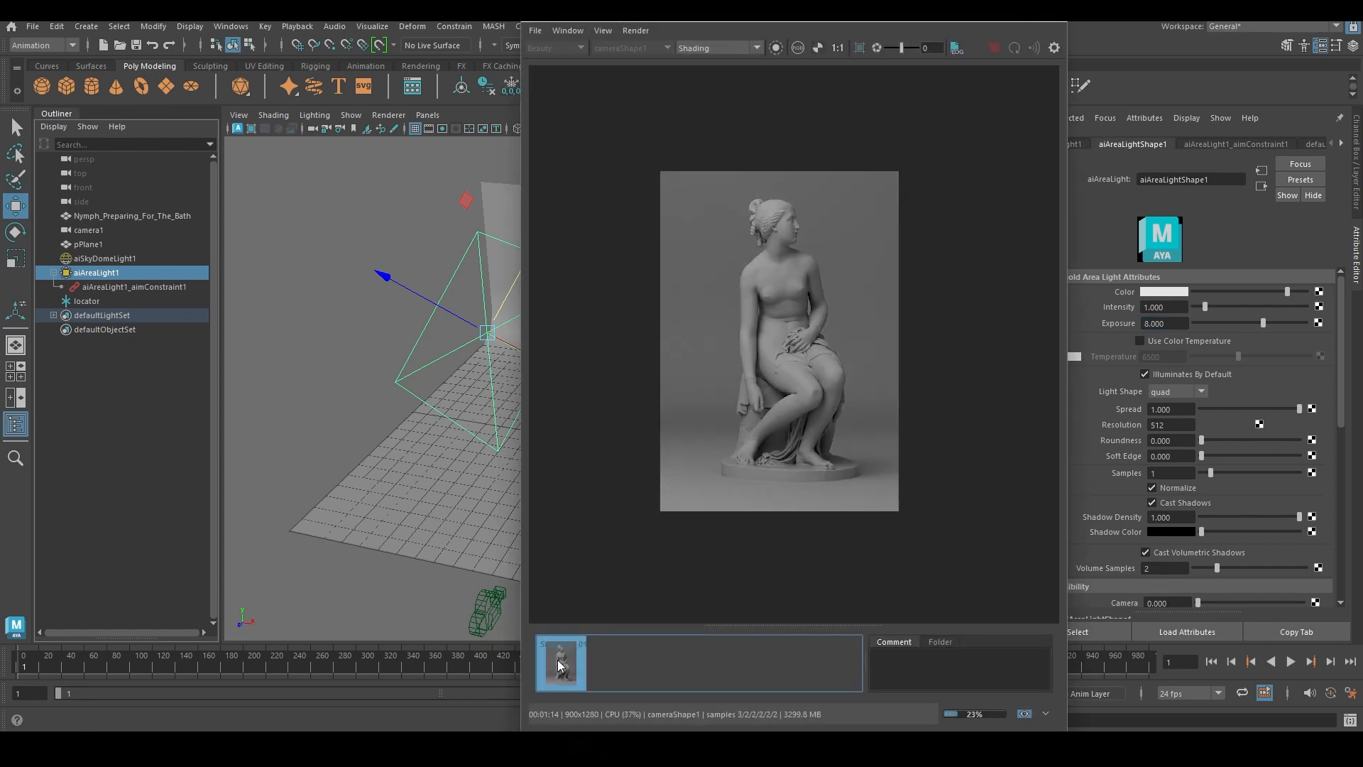
left_click(557, 659)
Step: Display the area light's colour in RGB 0 to 1.0 mode and check its channel values
left_click(1170, 292)
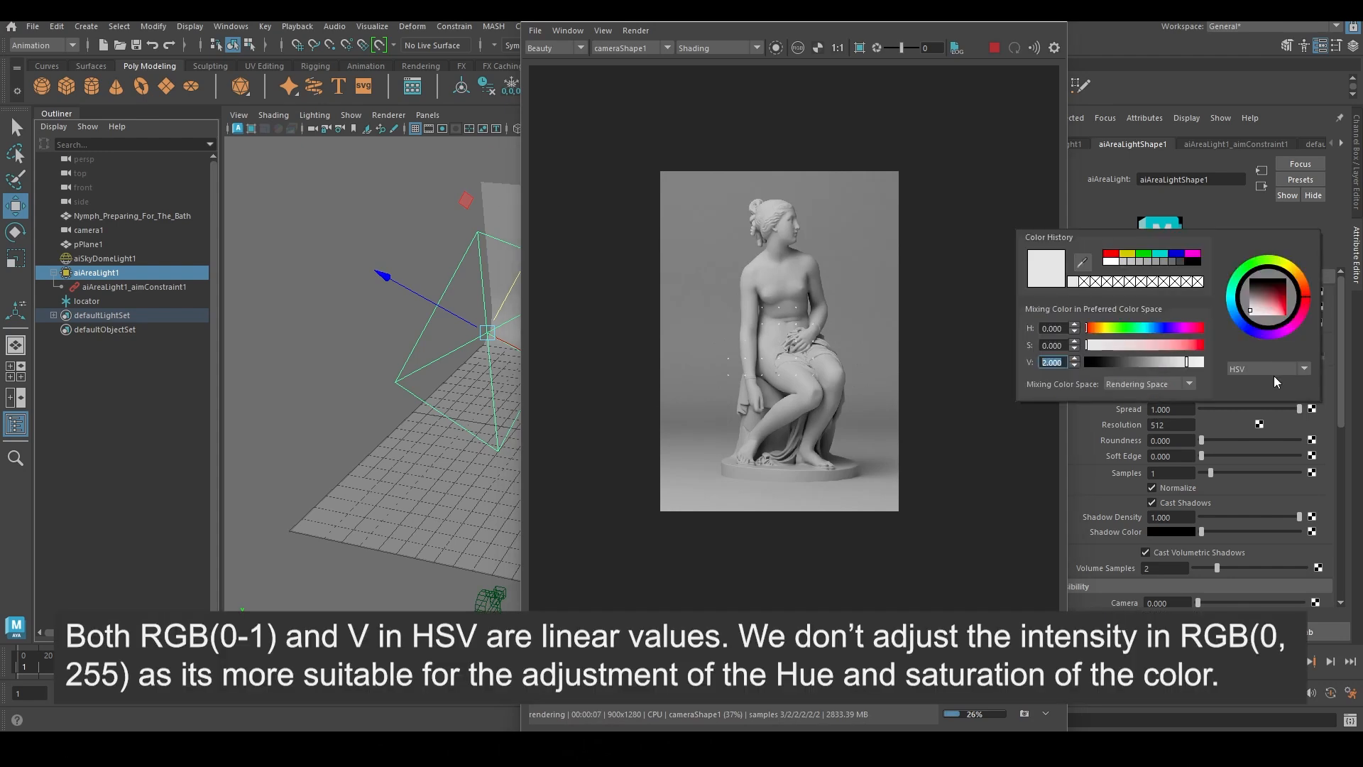
left_click(1254, 370)
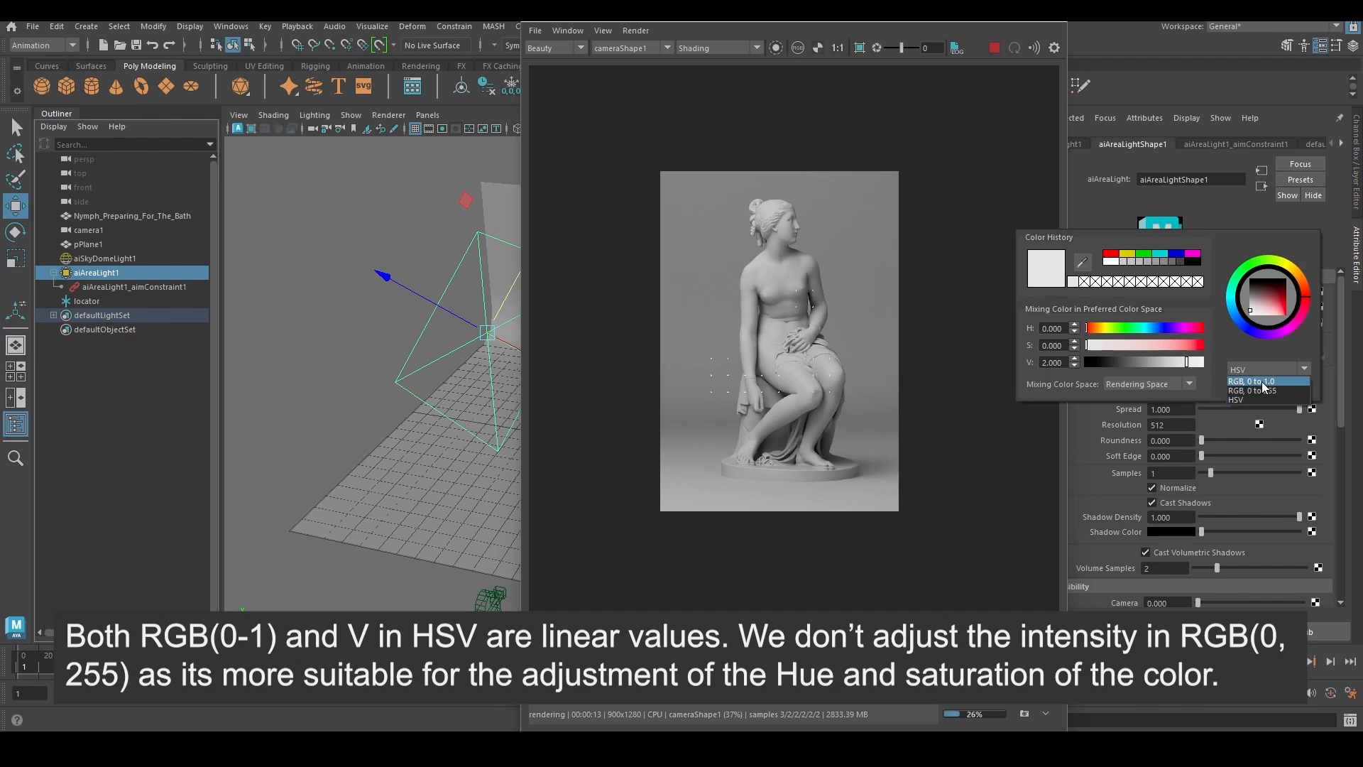
left_click(1257, 381)
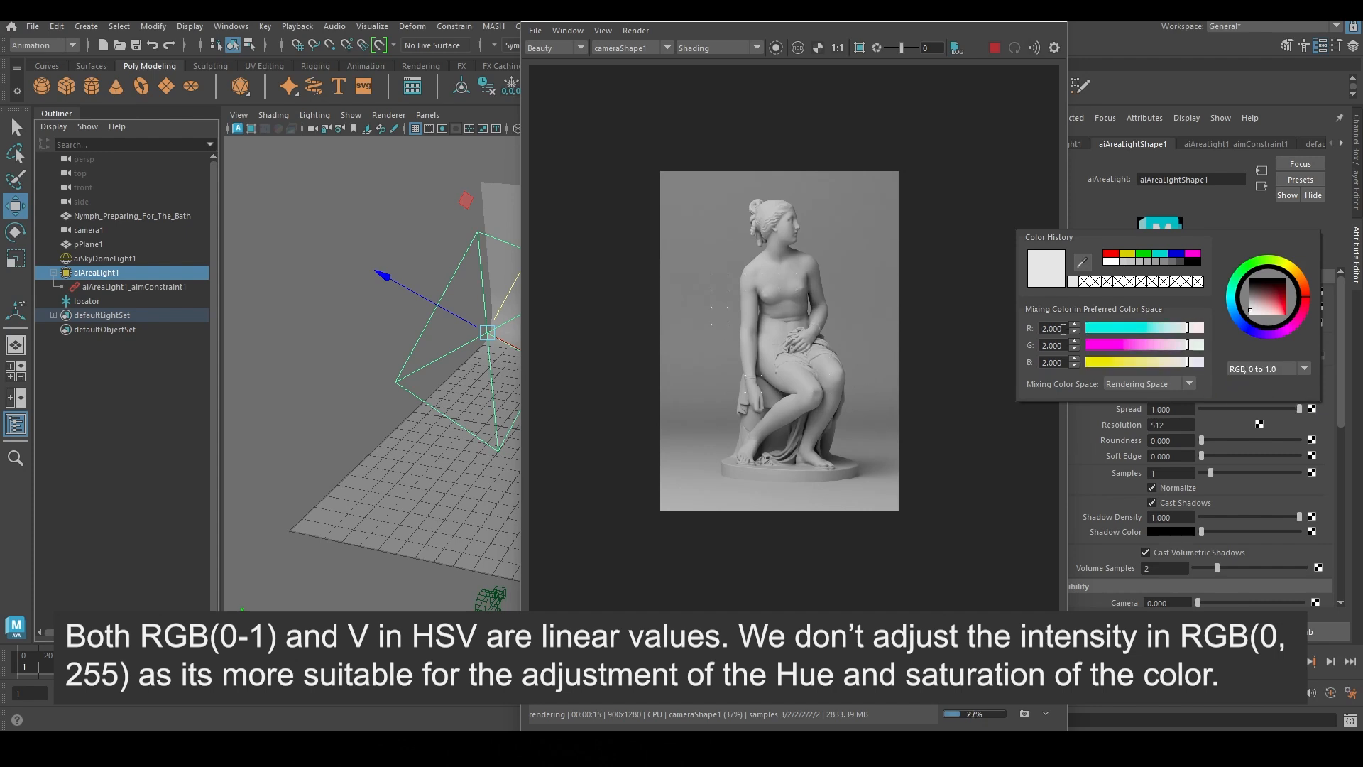
left_click_drag(1065, 328, 1011, 365)
Step: Return the area light's colour picker to HSV and set the colour's value (V) to 1
left_click(1165, 293)
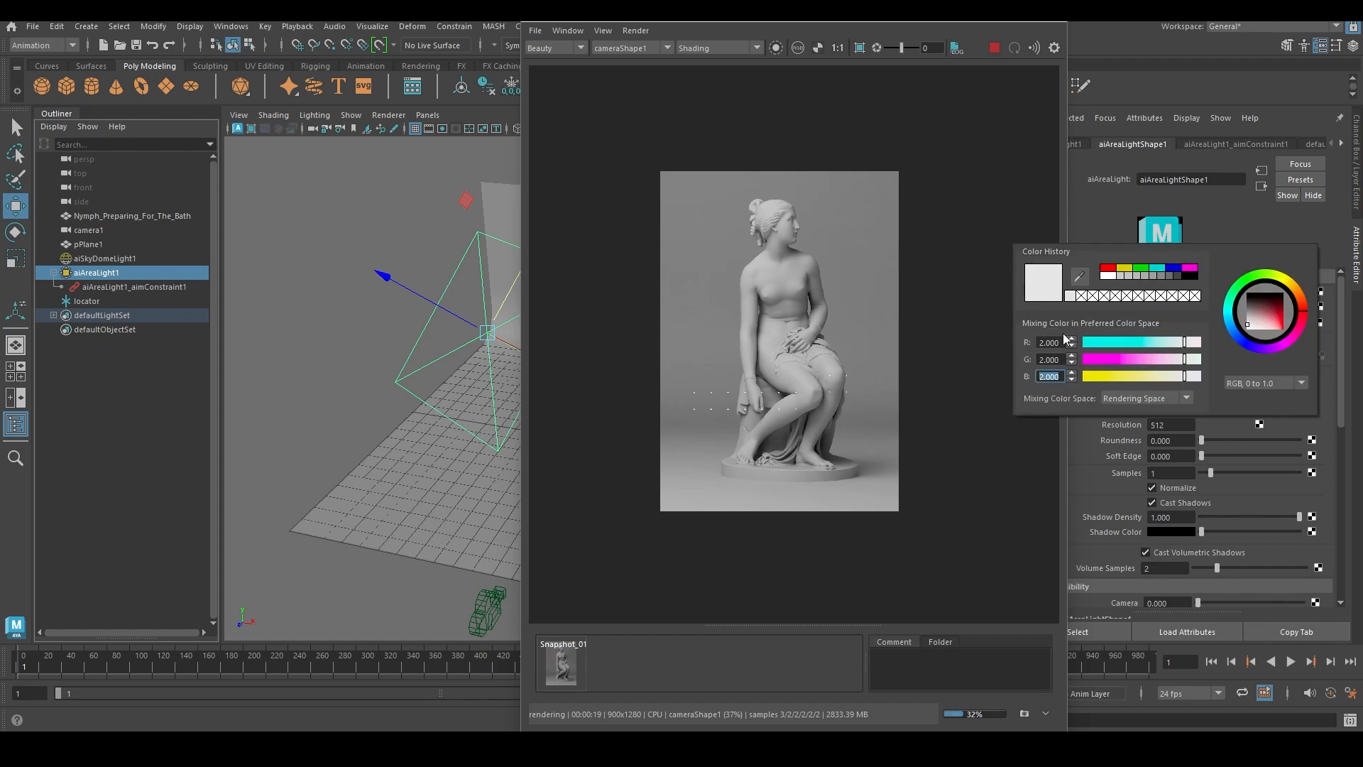
left_click(1299, 384)
left_click(1242, 409)
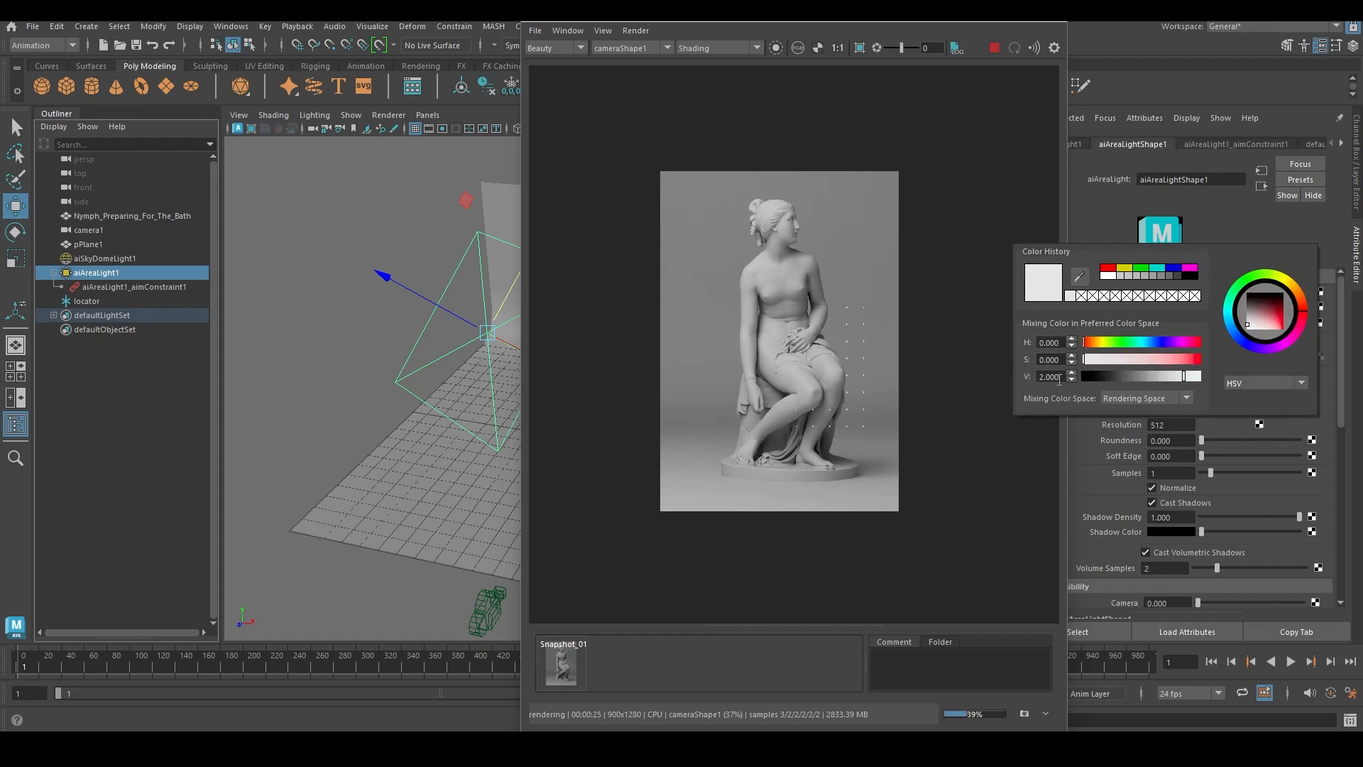
left_click_drag(1062, 377, 1051, 372)
left_click_drag(1063, 377, 1046, 383)
type("1")
key("Return")
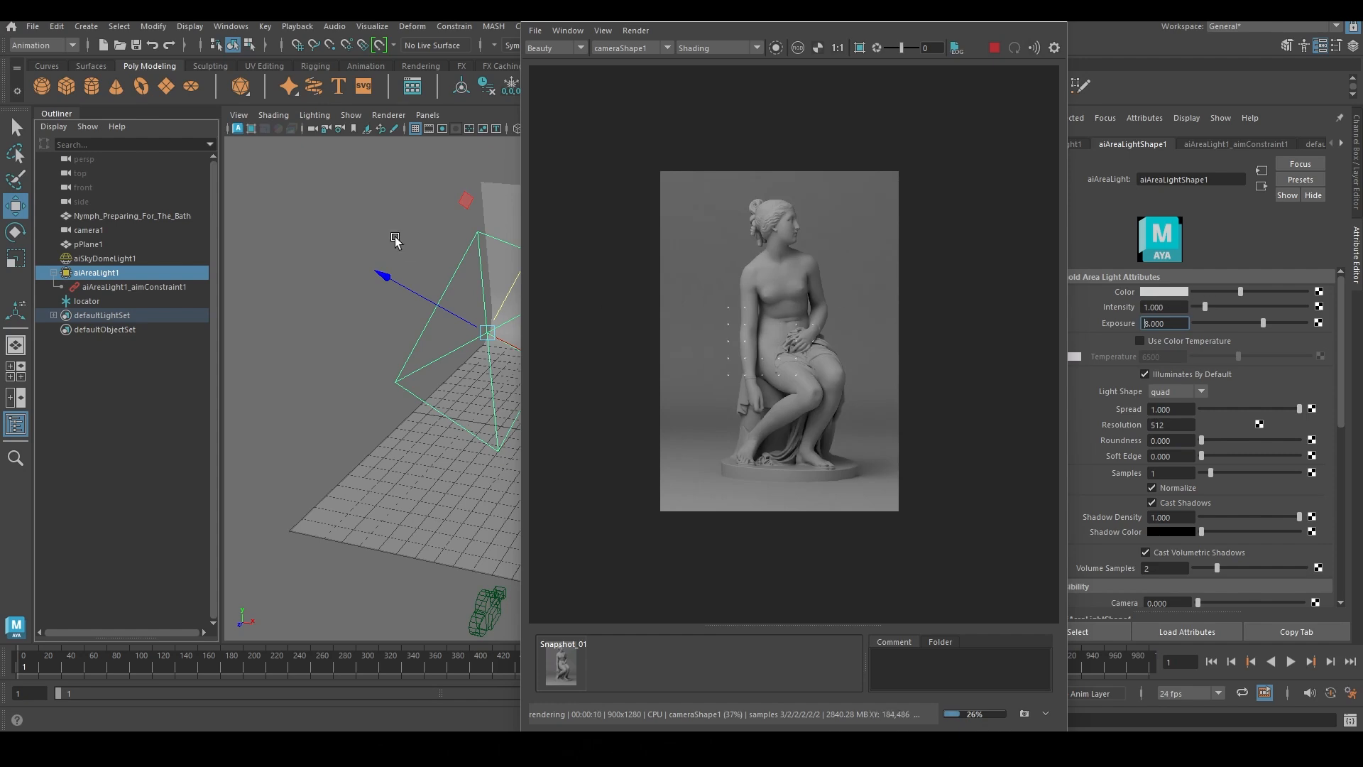
Step: Create a ramp texture in the Node Editor and connect it to the area light's colour
left_click(231, 26)
left_click(276, 215)
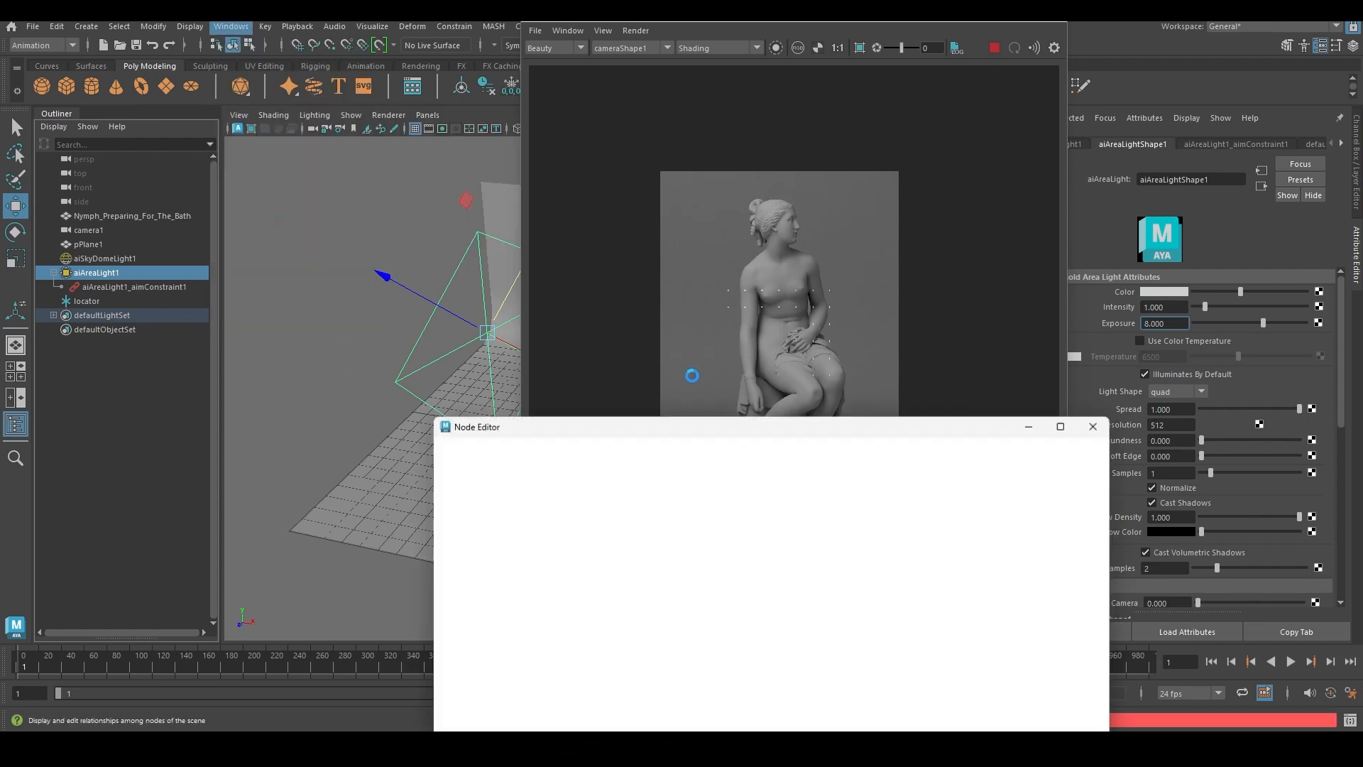
type("ramp")
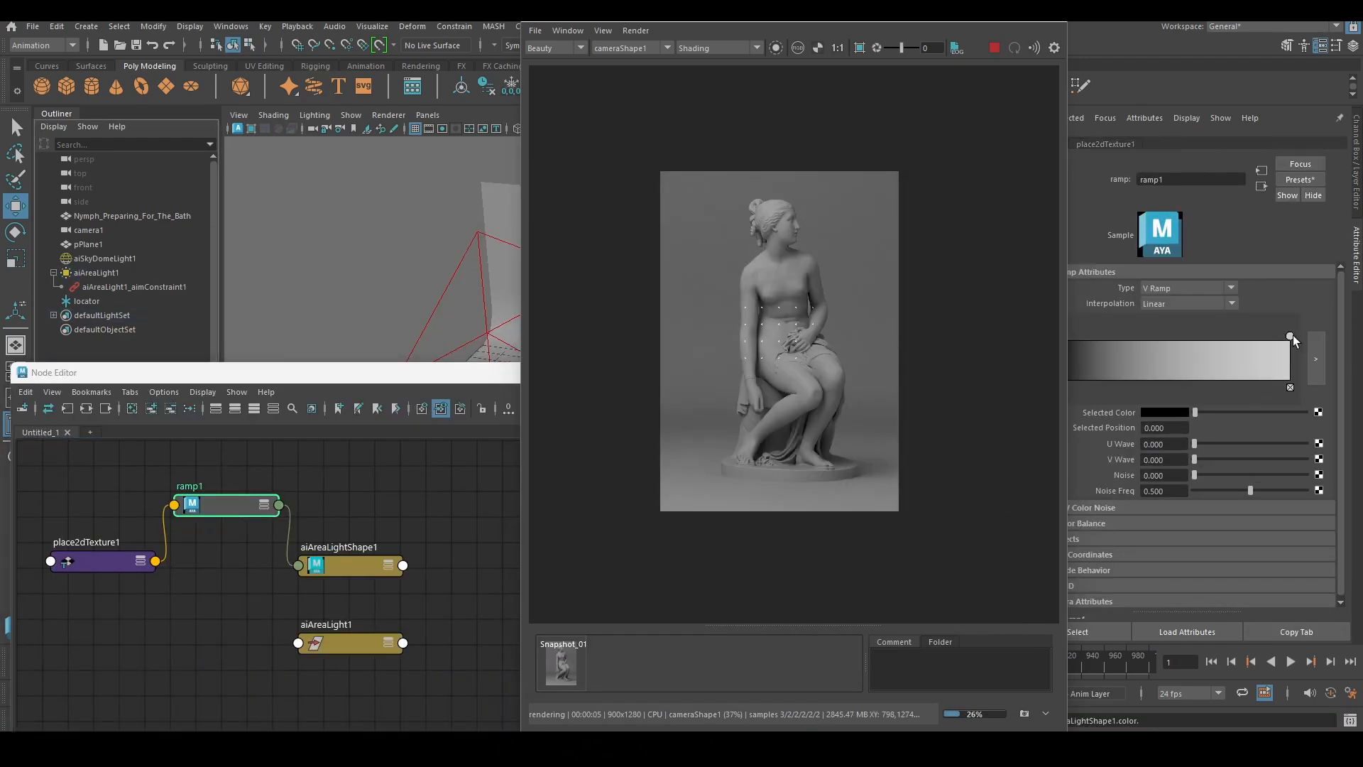
Step: Set the ramp's colour at position 1 to red
left_click(1290, 336)
left_click(1164, 412)
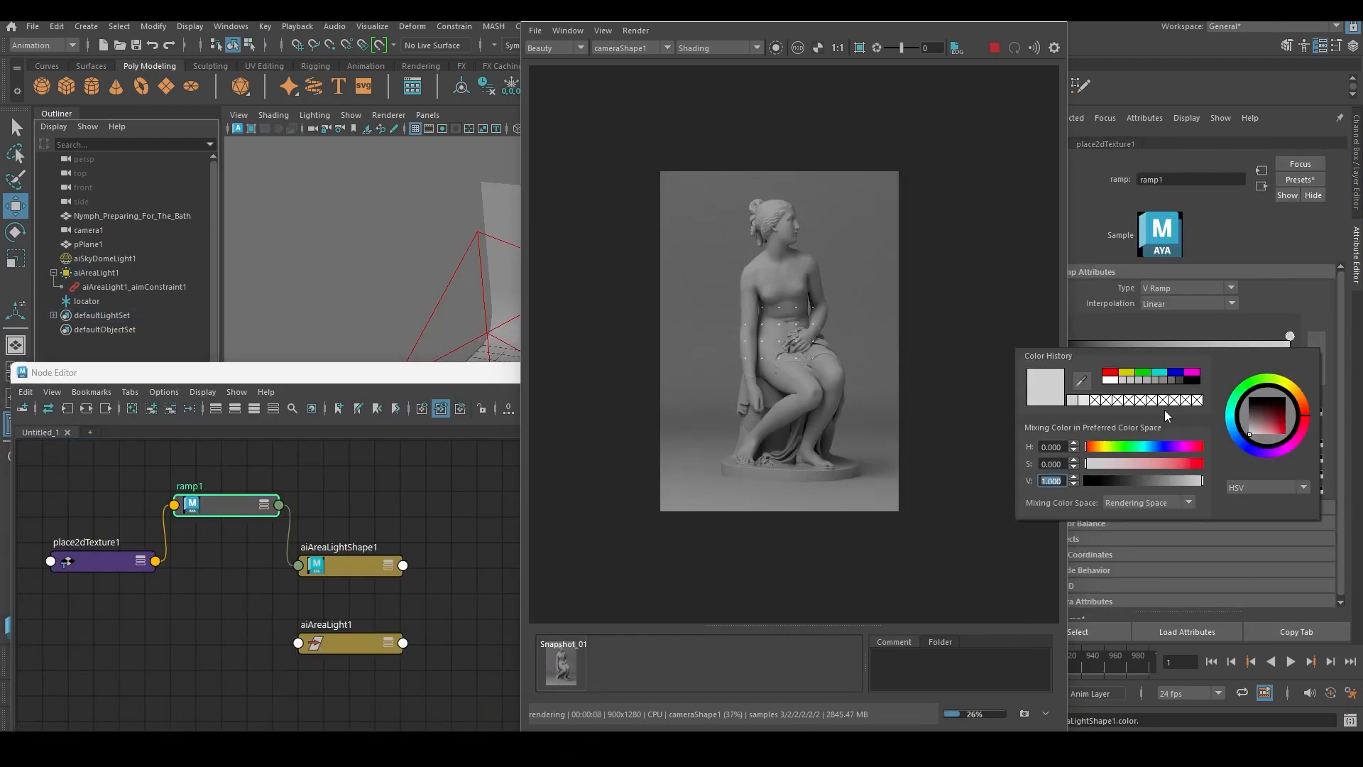
left_click(1111, 374)
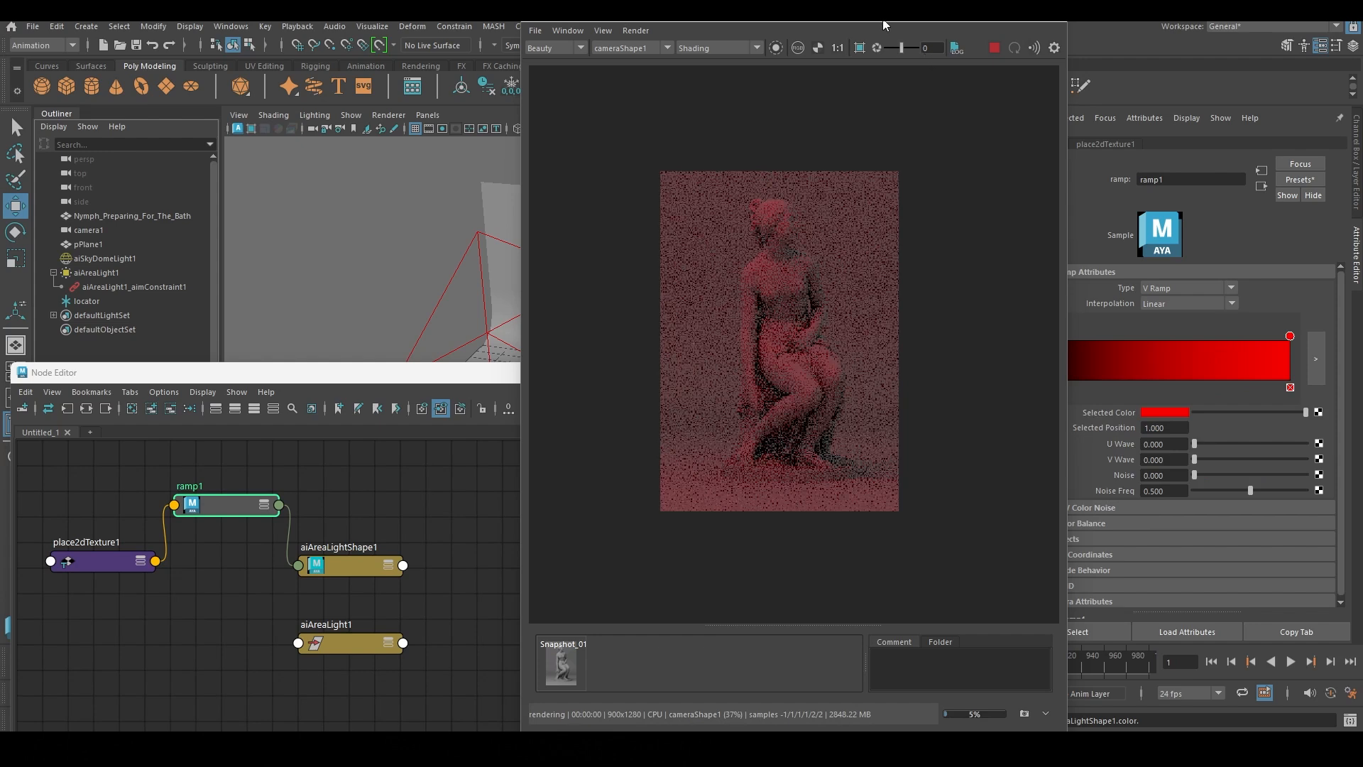
Step: Set the ramp's colour at position 0 to green and try to raise its brightness beyond the maximum
left_click_drag(887, 26, 755, 26)
left_click(1053, 338)
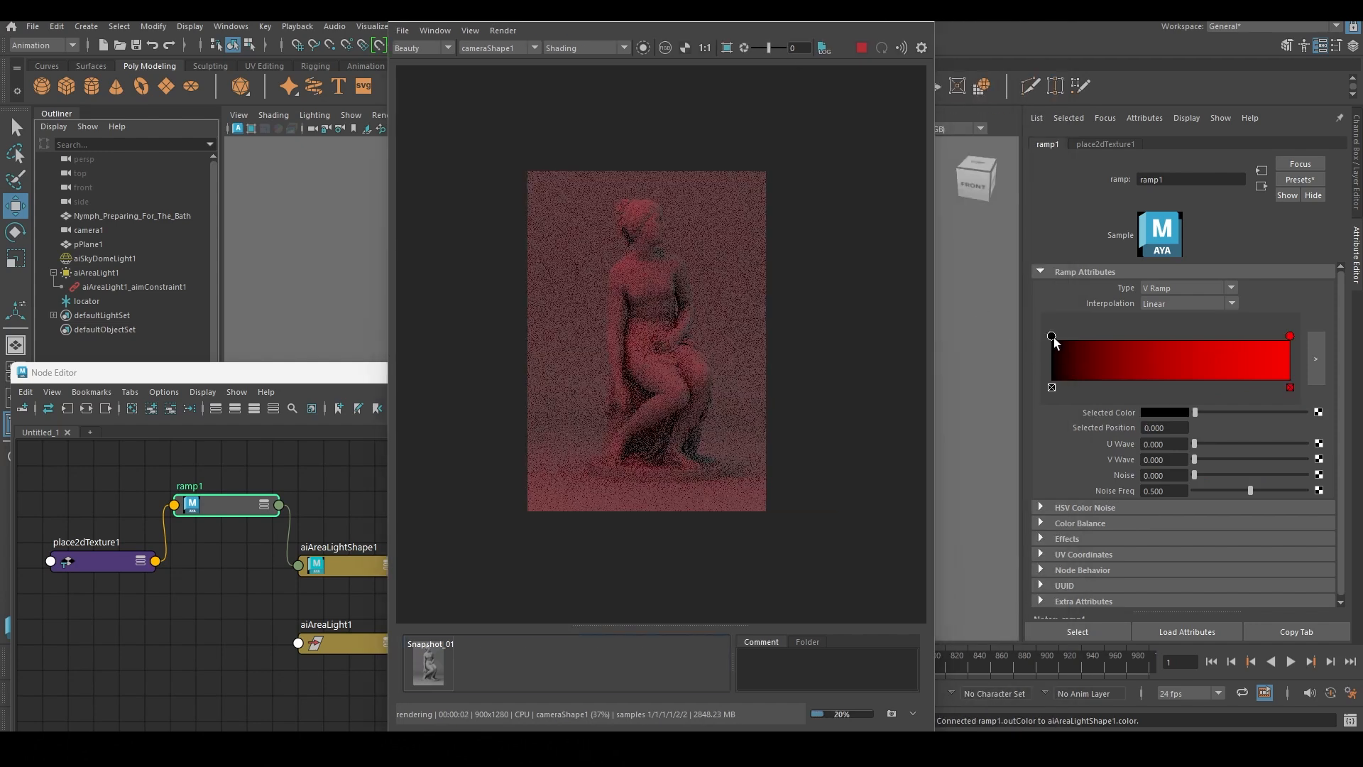
left_click(1178, 412)
left_click(1157, 372)
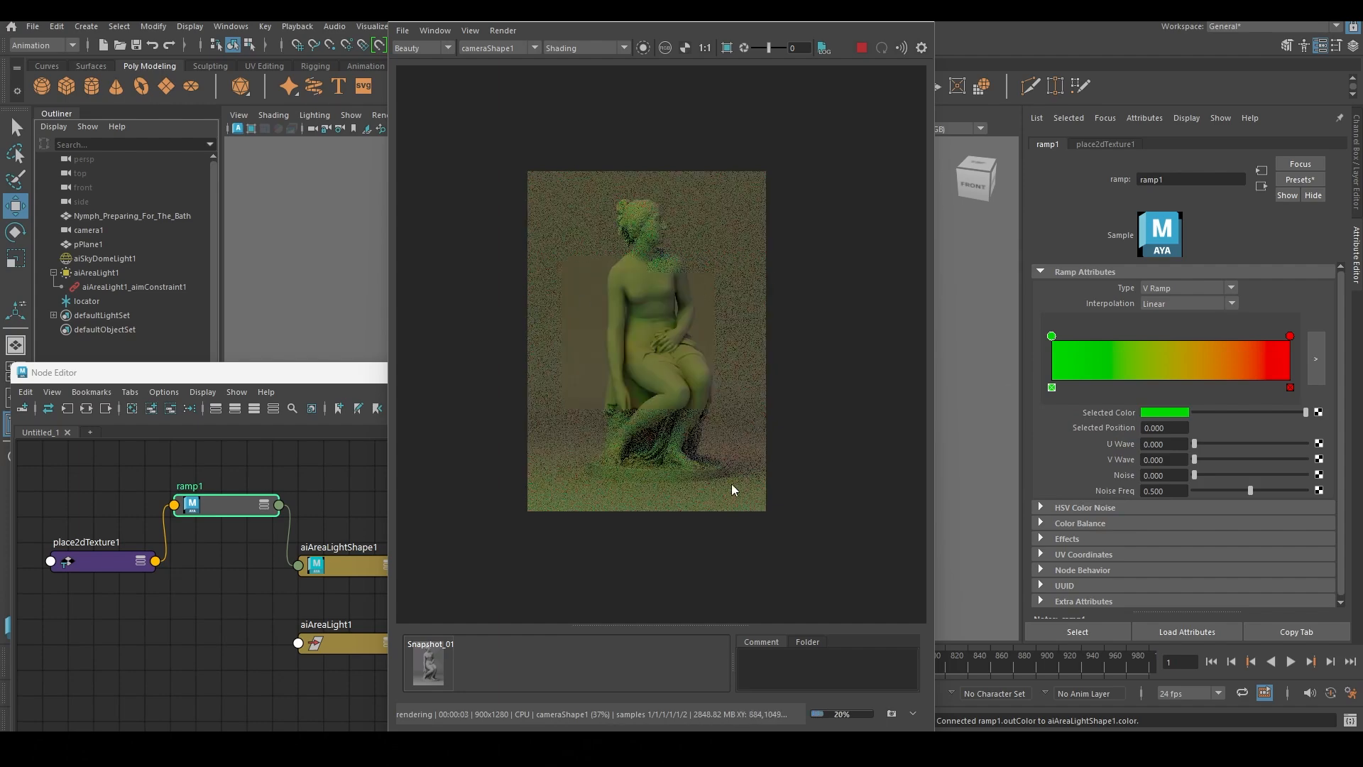
mouse_move(1298, 411)
left_mouse_down()
mouse_move(1204, 413)
mouse_move(1322, 415)
left_mouse_up()
left_click(1290, 337)
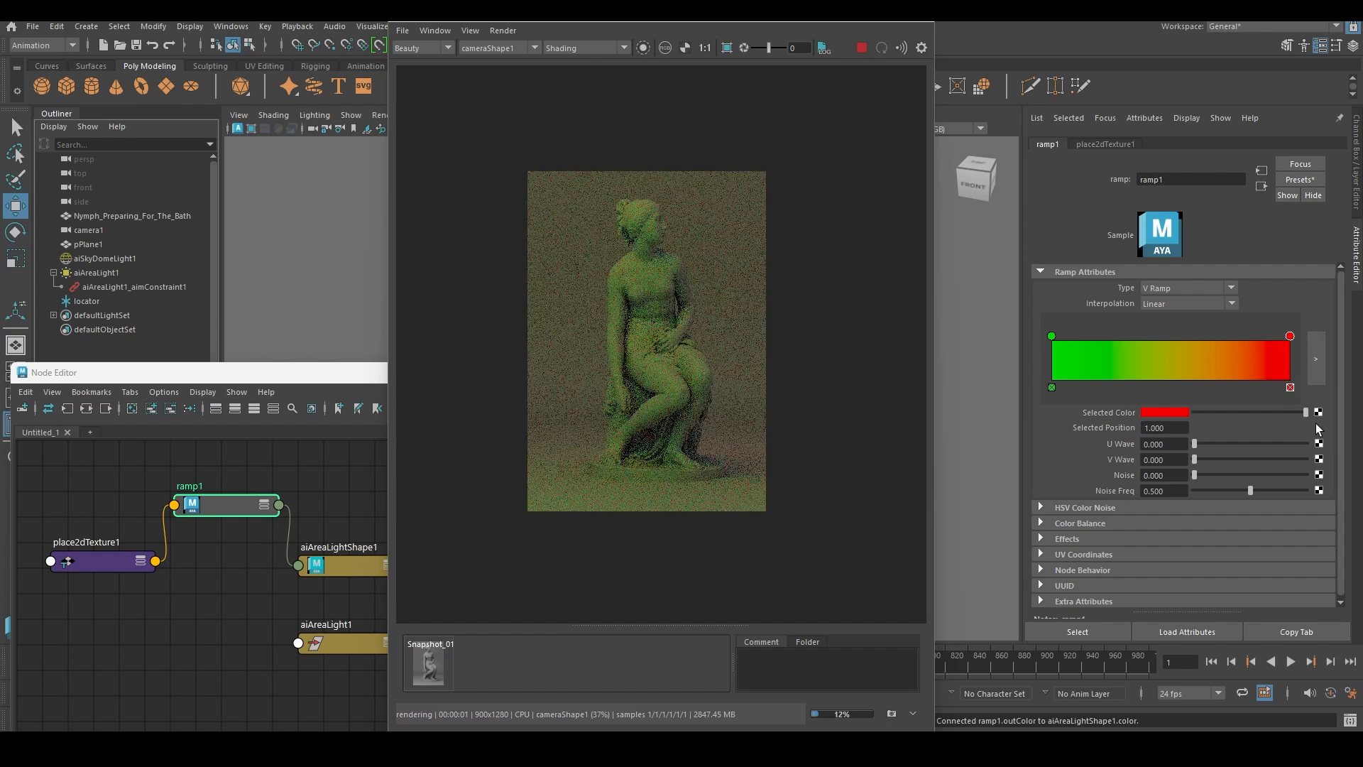
Step: Stop the render and break the ramp's connection to the area light's colour
left_click(864, 49)
left_click_drag(750, 21, 846, 142)
left_click(1263, 187)
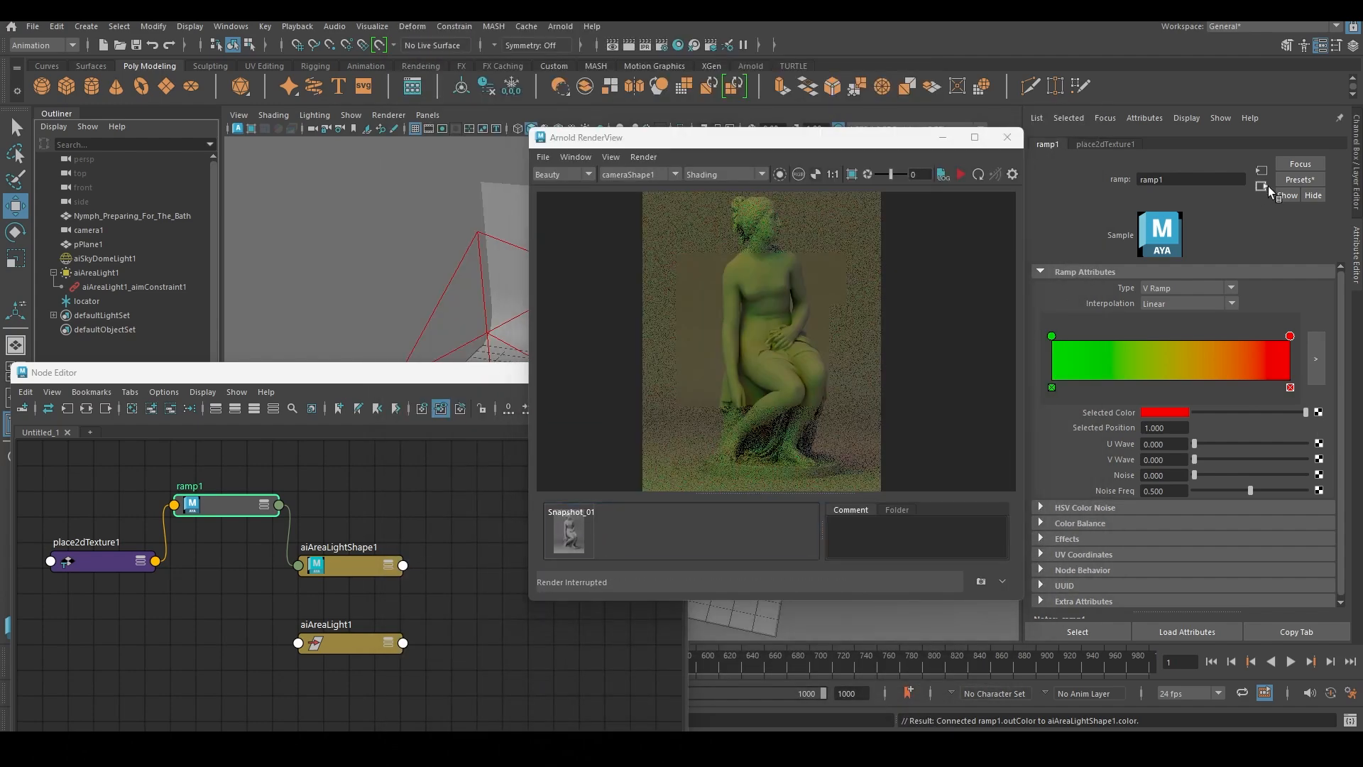
left_click(1319, 293)
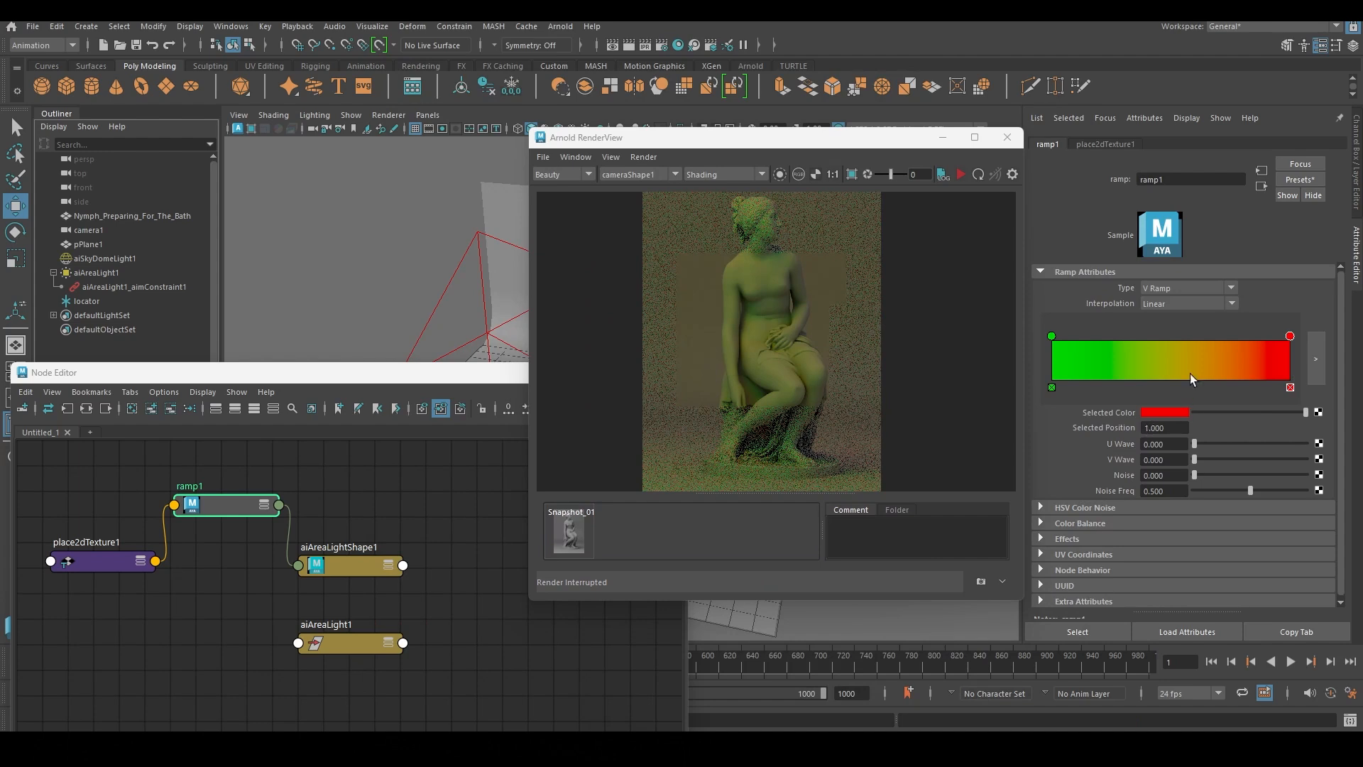
left_click(1262, 187)
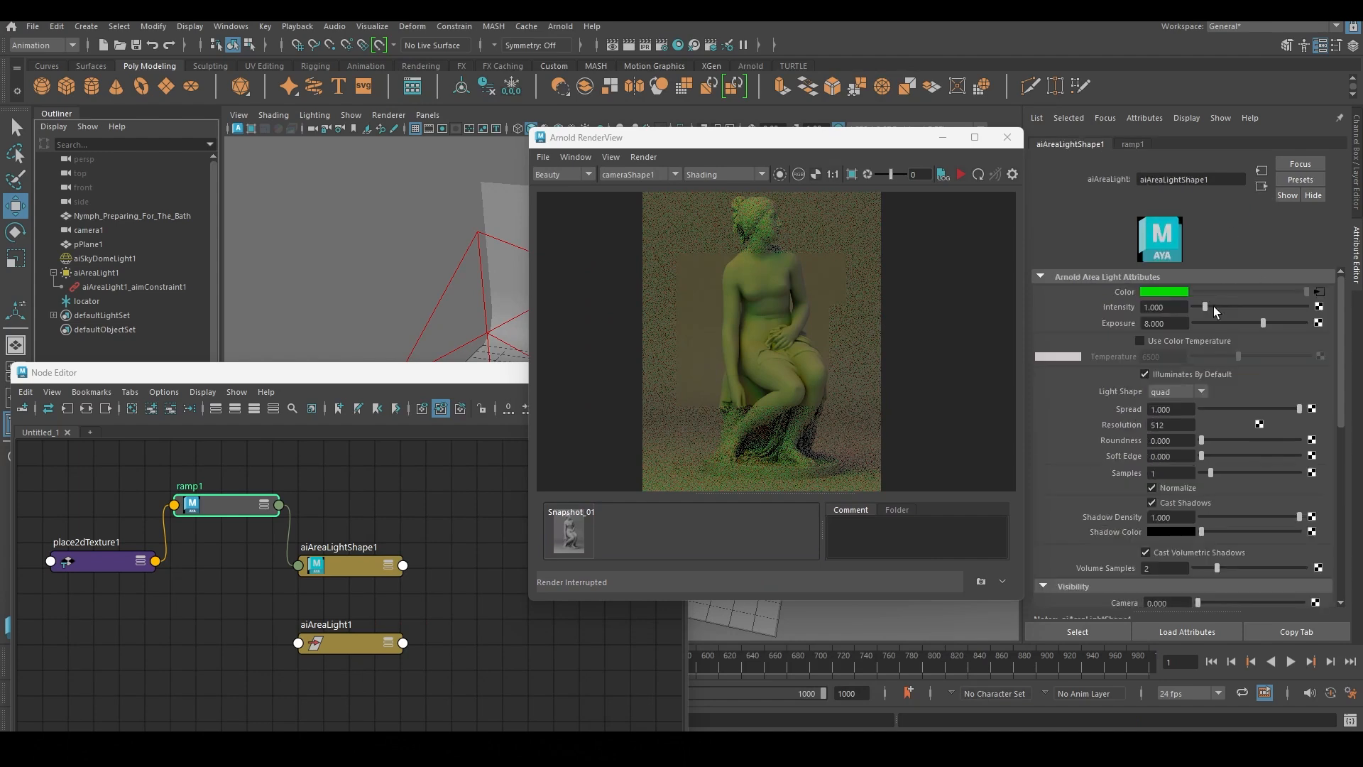
right_click(1116, 295)
left_click(1152, 321)
Step: Start rendering the scene and set the area light's exposure to 0
left_click(1157, 292)
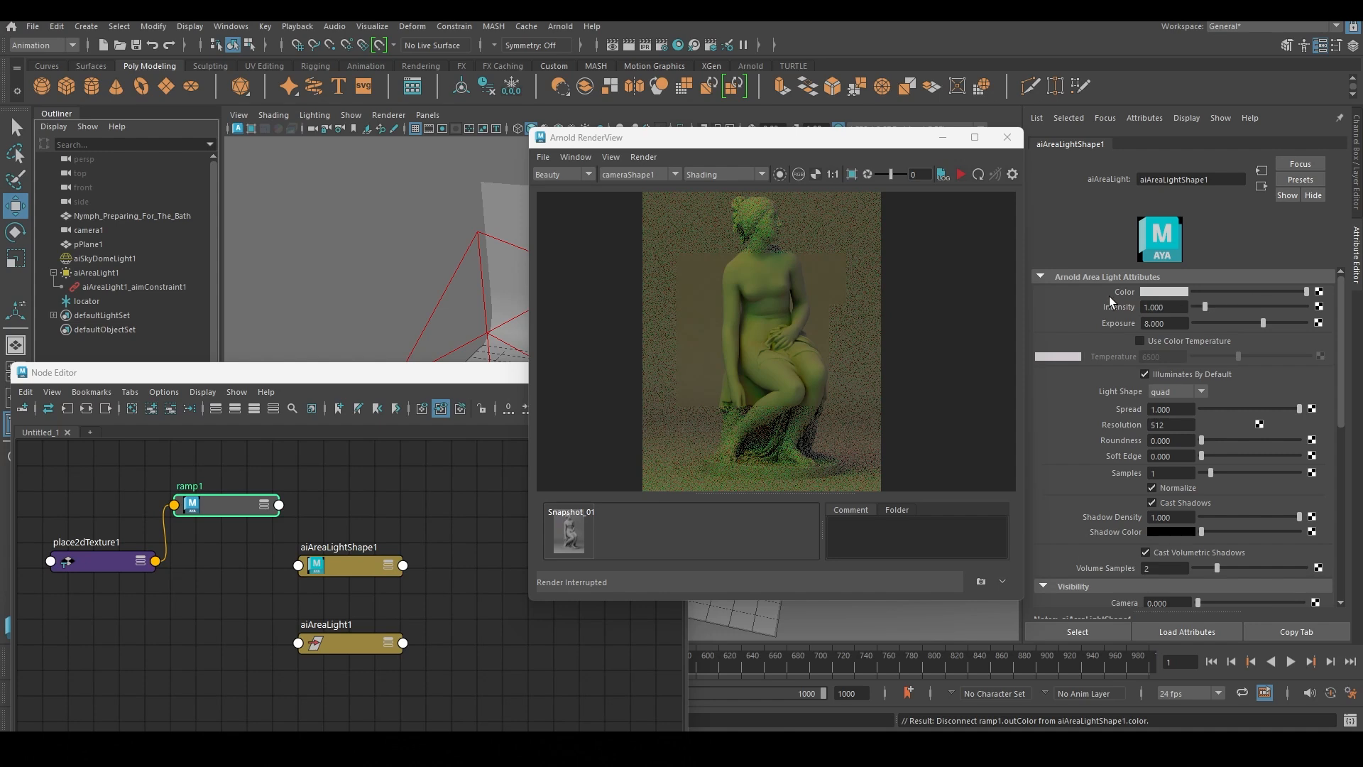
left_click(1157, 293)
left_click_drag(1179, 307, 1089, 318)
key("Tab")
left_click(962, 174)
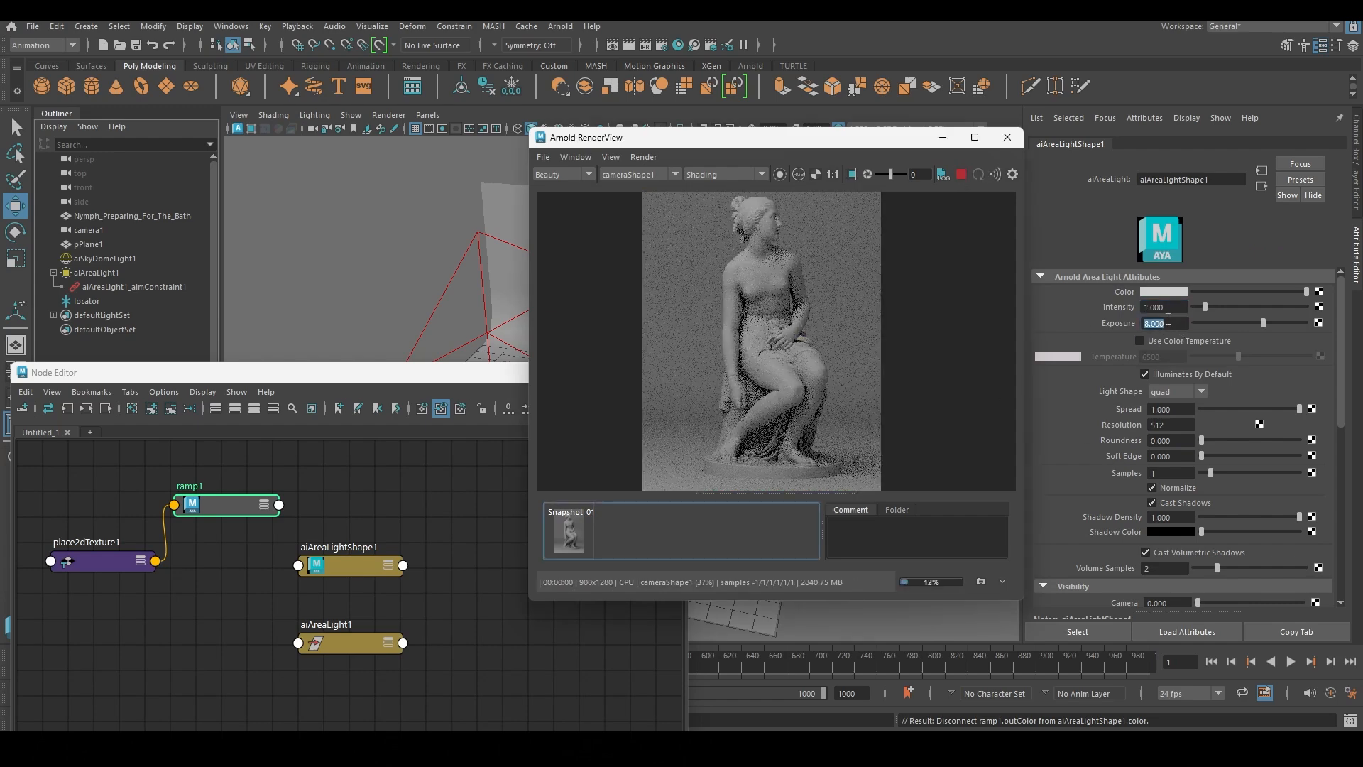
type("0")
key("Return")
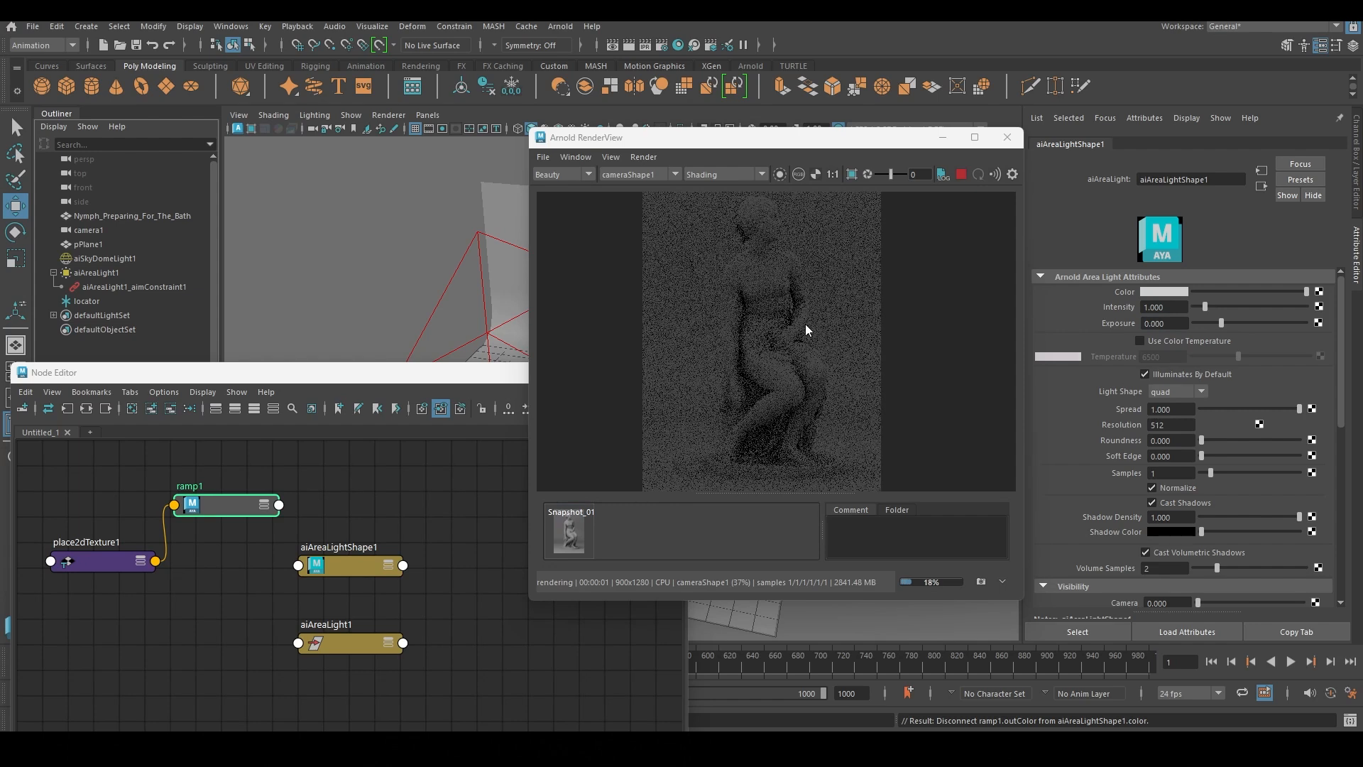
Step: Turn the sky dome light's default illumination off and back on, and stop the render
left_click(105, 259)
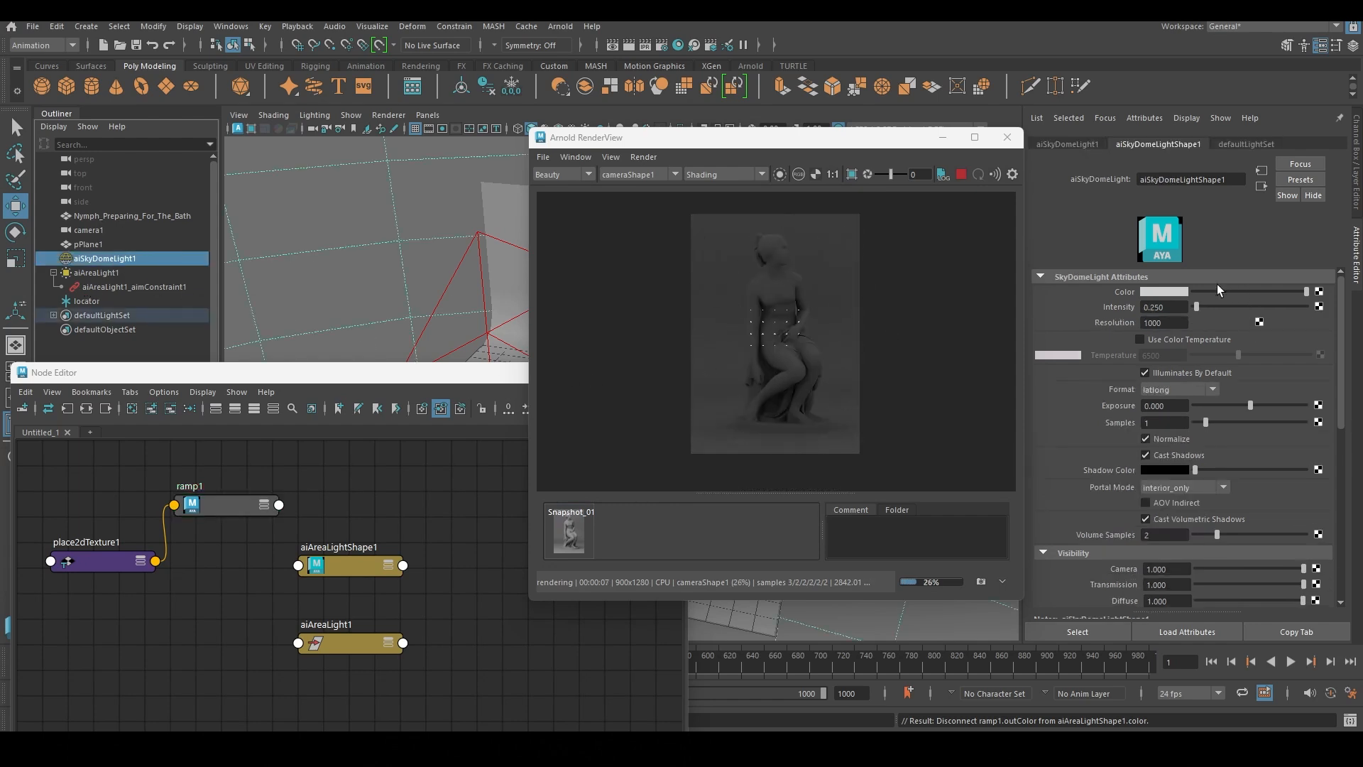
left_click(1178, 373)
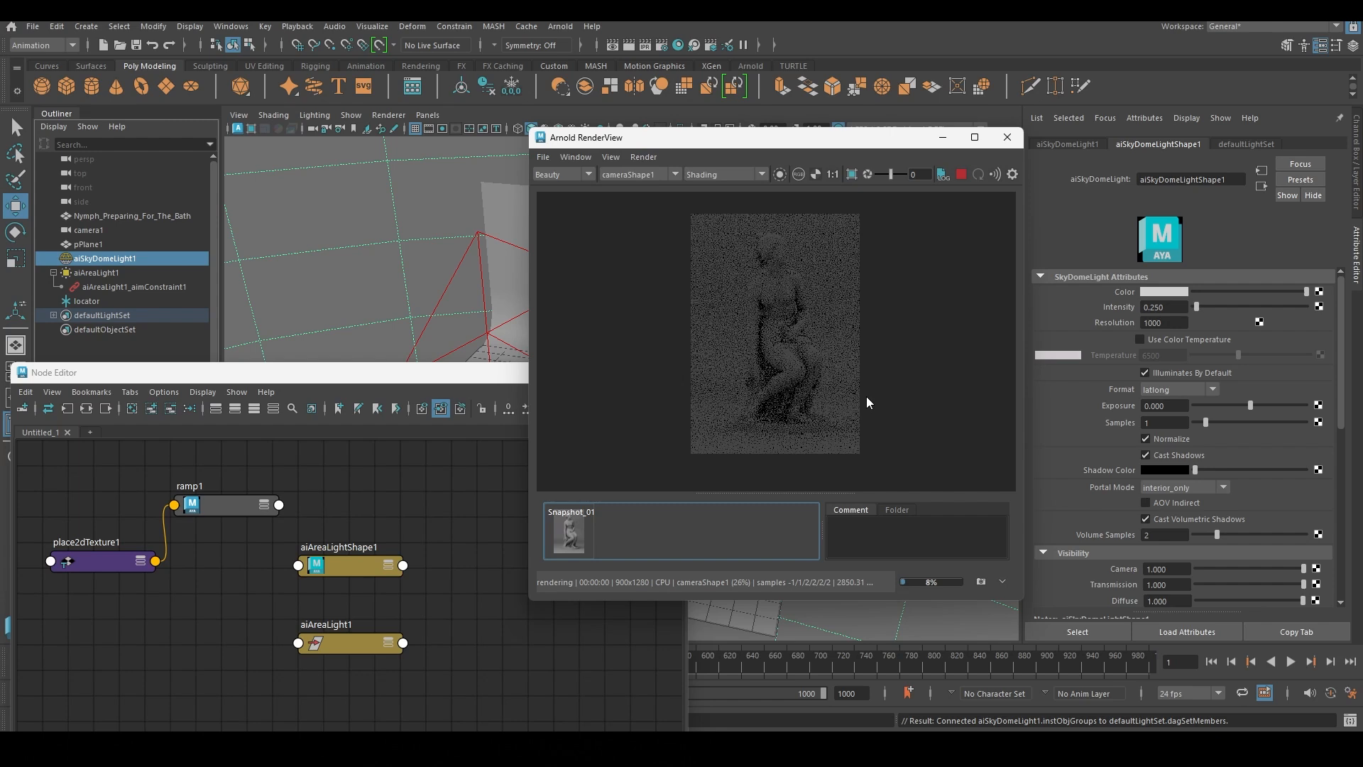
left_click(960, 174)
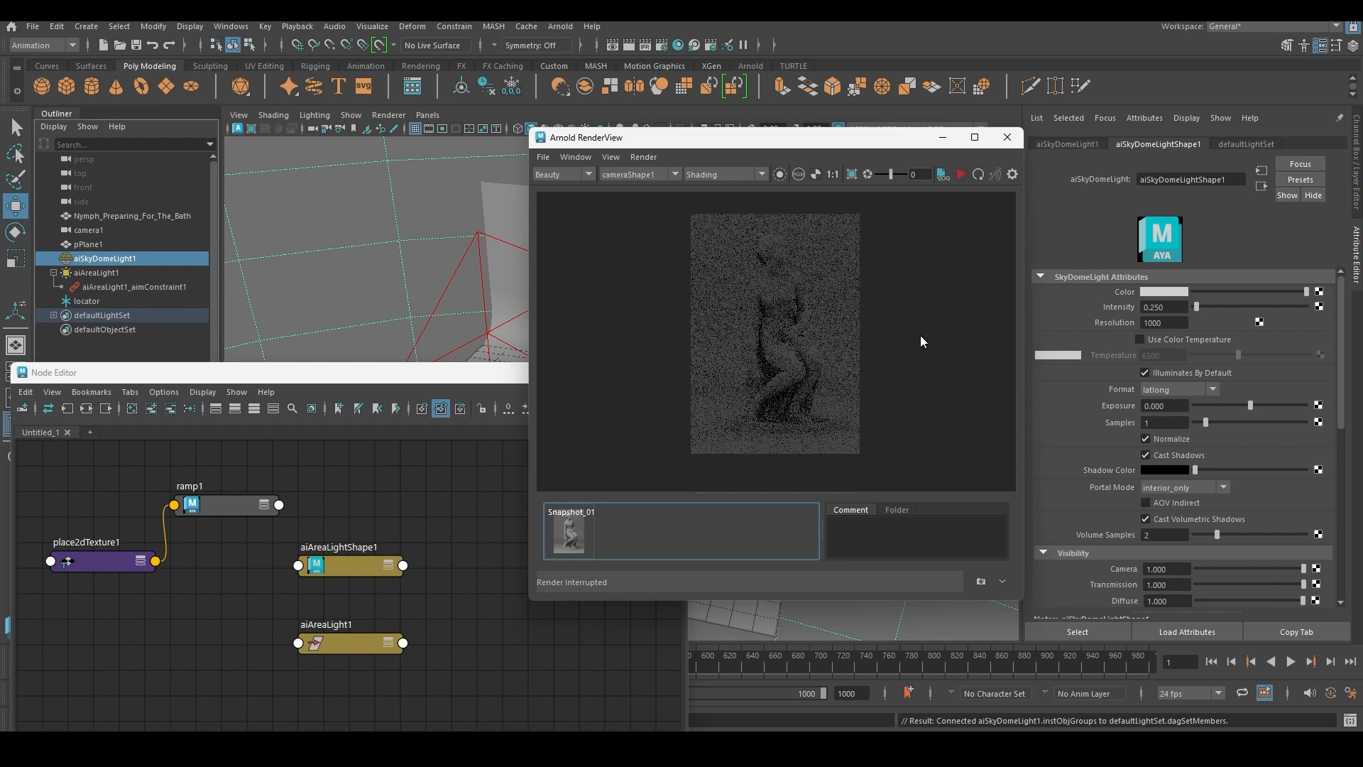
Step: Set the area light's intensity to 512 and render the scene
left_click(103, 274)
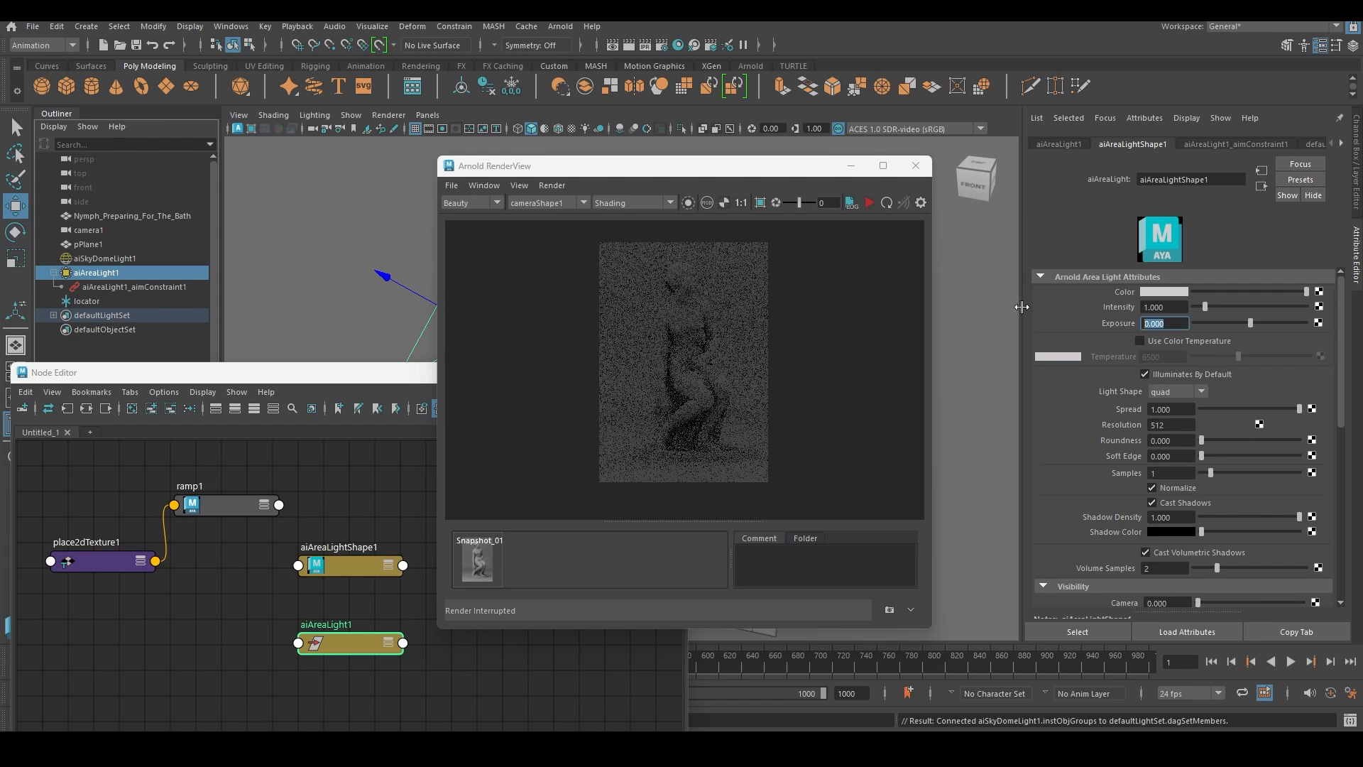
key("shift+Tab")
type("1")
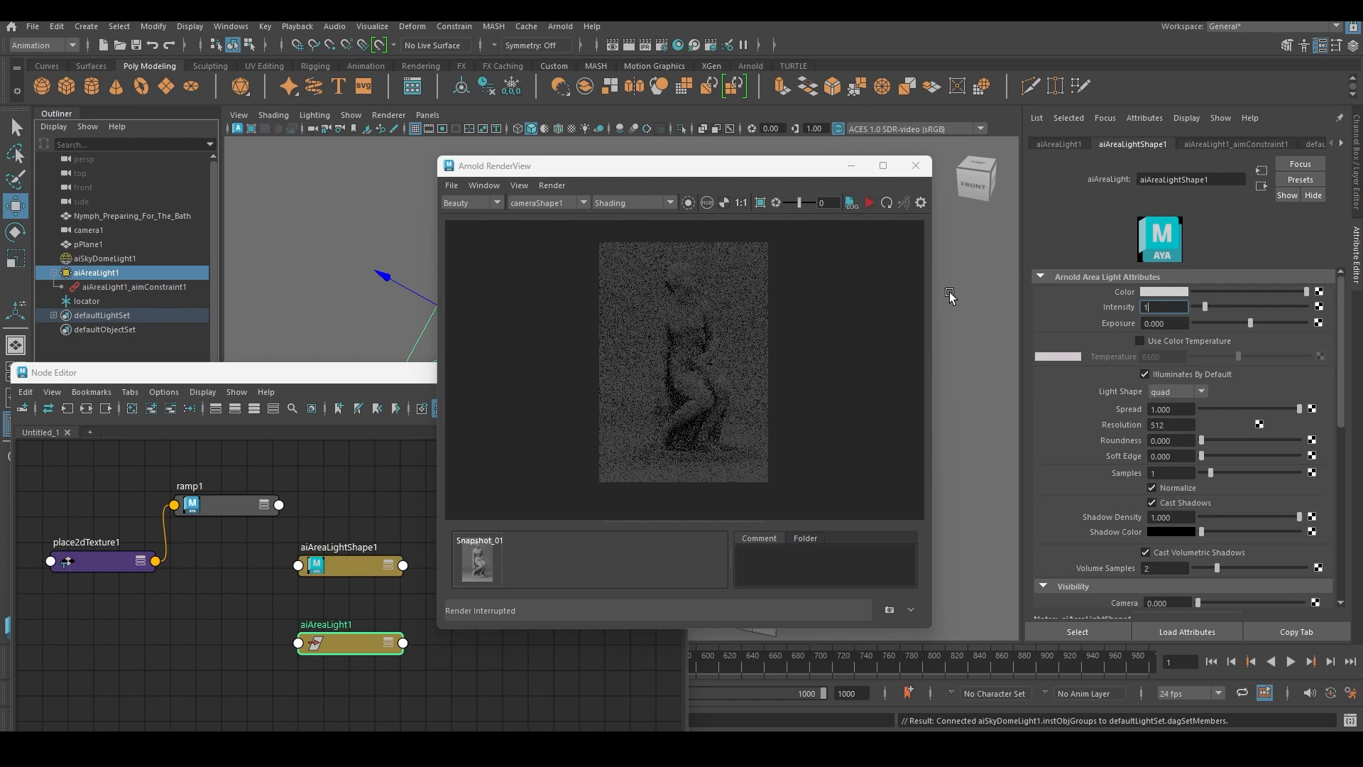
type("512")
key("Return")
left_click(873, 202)
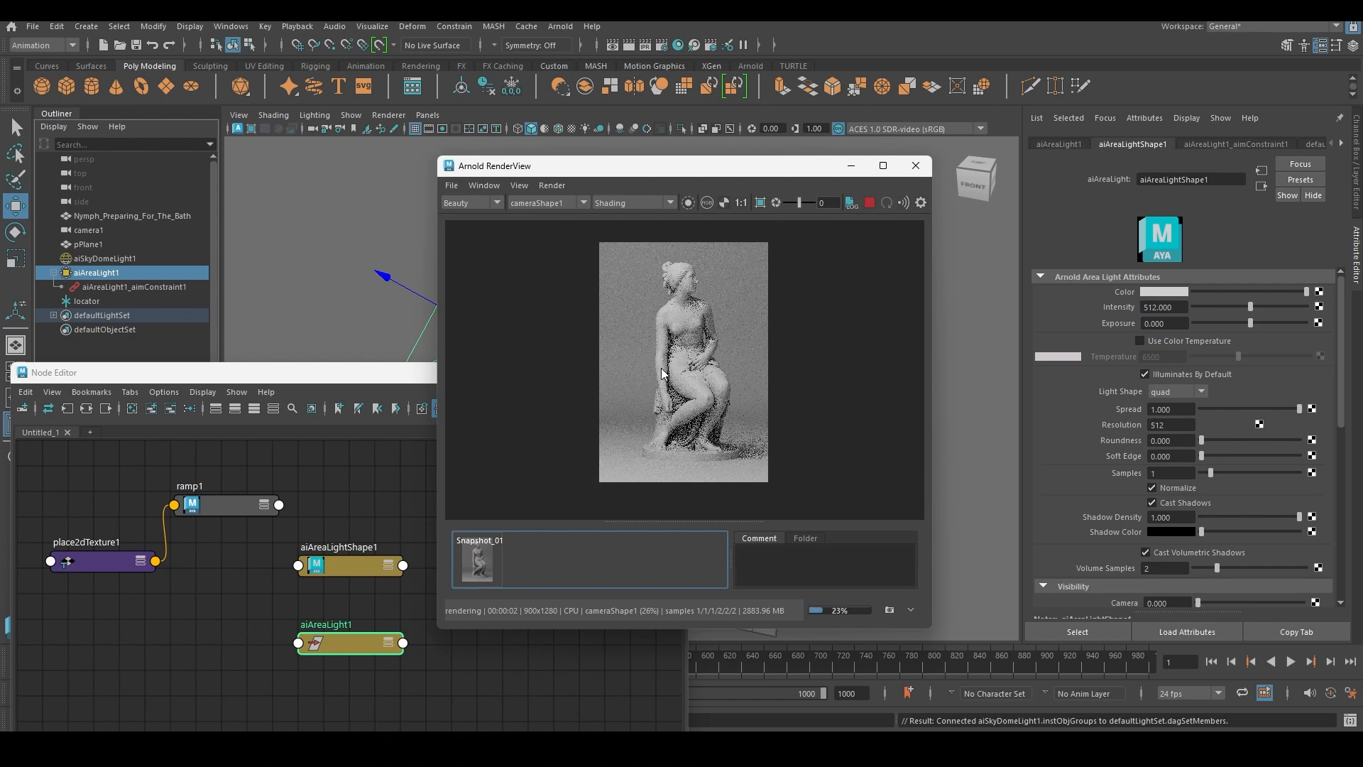
Step: Set the area light's intensity to 1 and its exposure to 9
left_click(1220, 321)
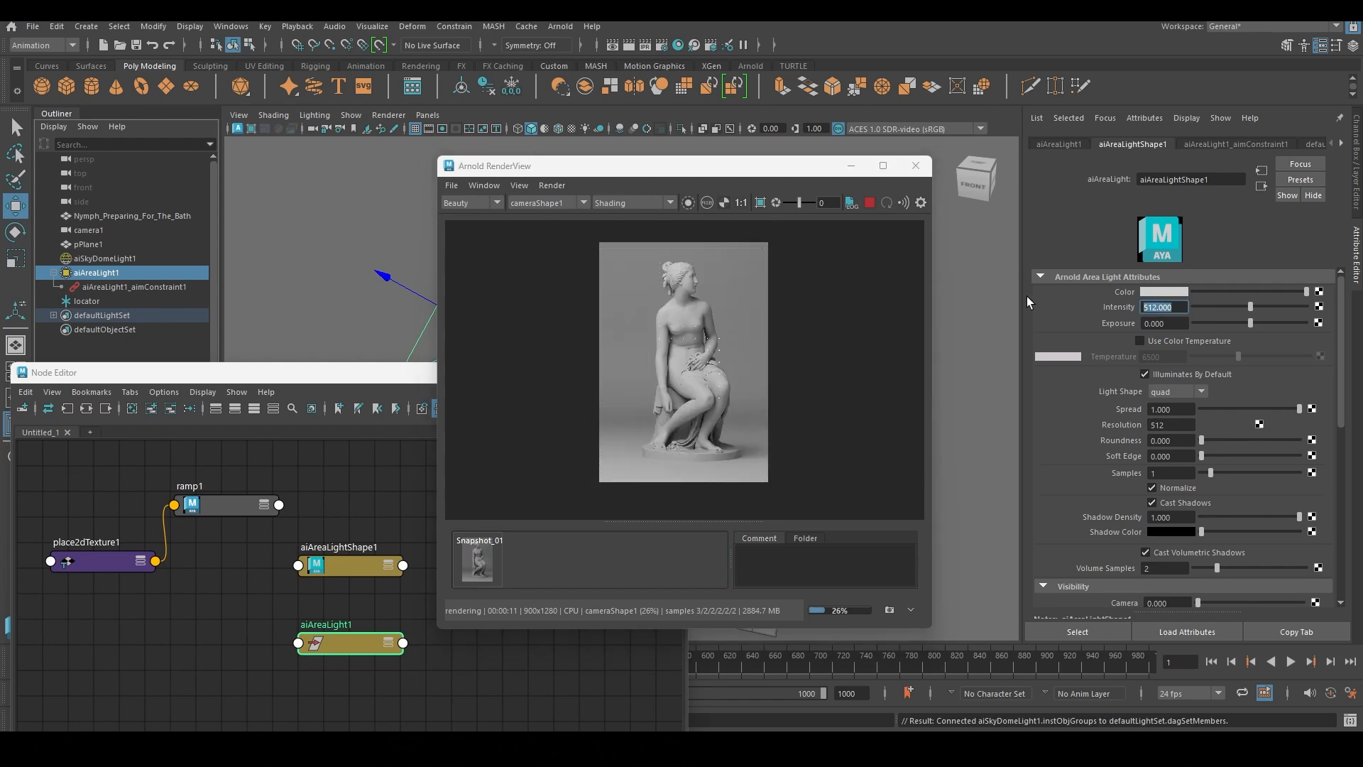
type("1")
key("Tab")
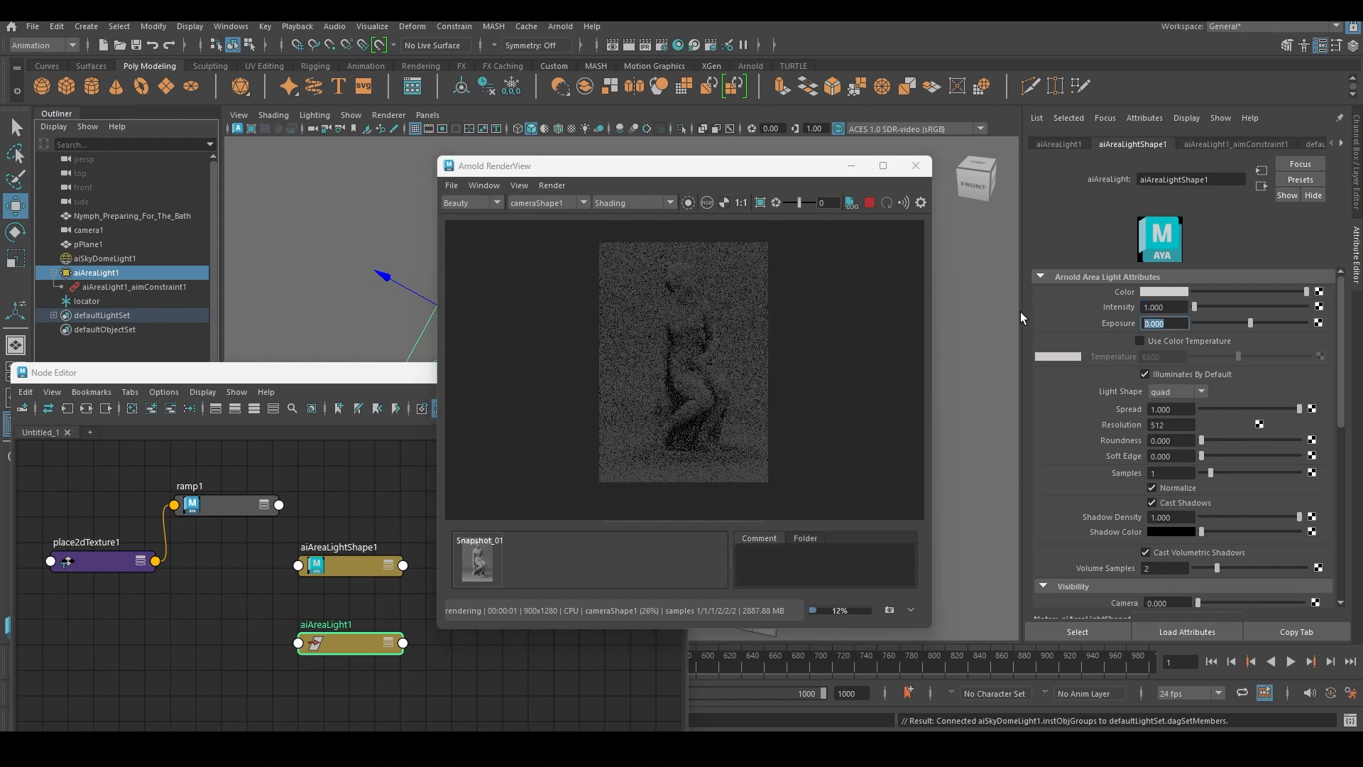
type("9")
key("Return")
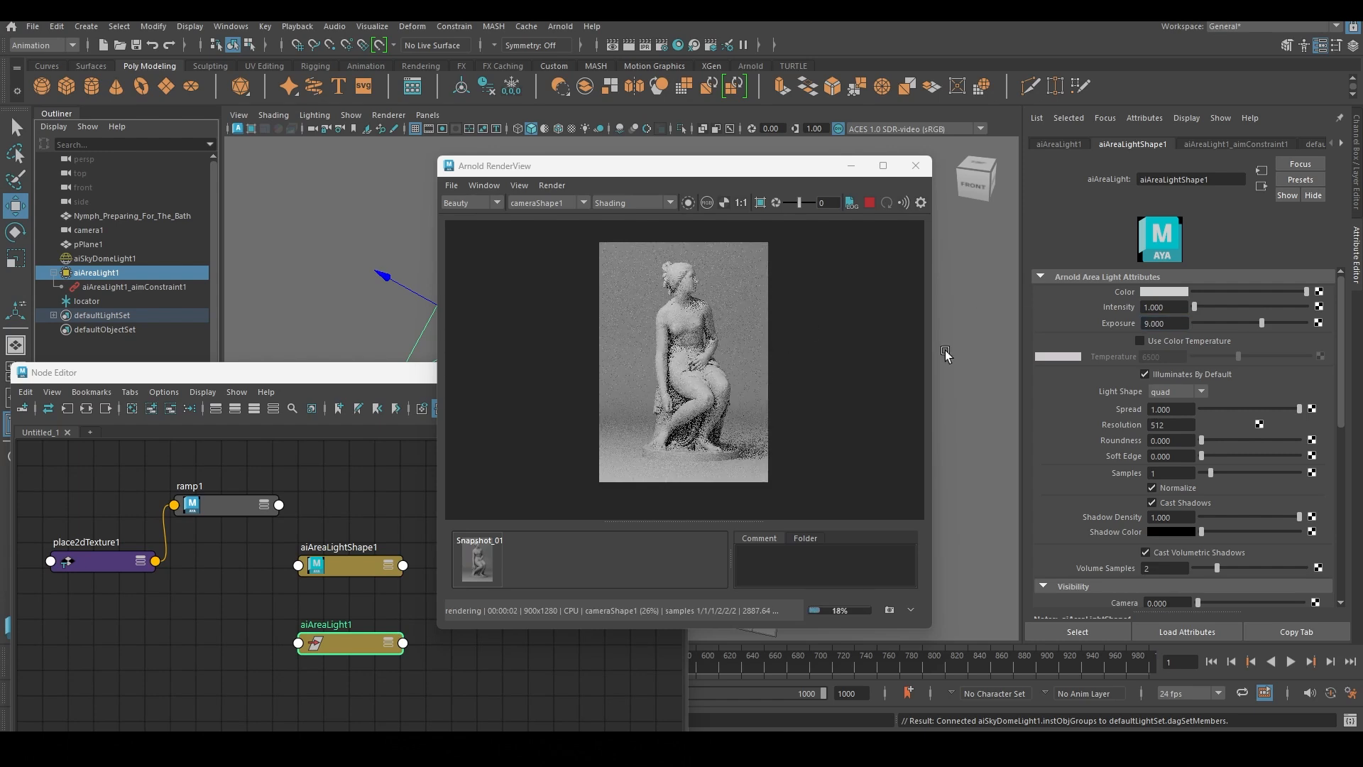
Step: Set the area light's intensity to 0 to compare the render, and restore it to 1
left_click_drag(1171, 307, 1050, 307)
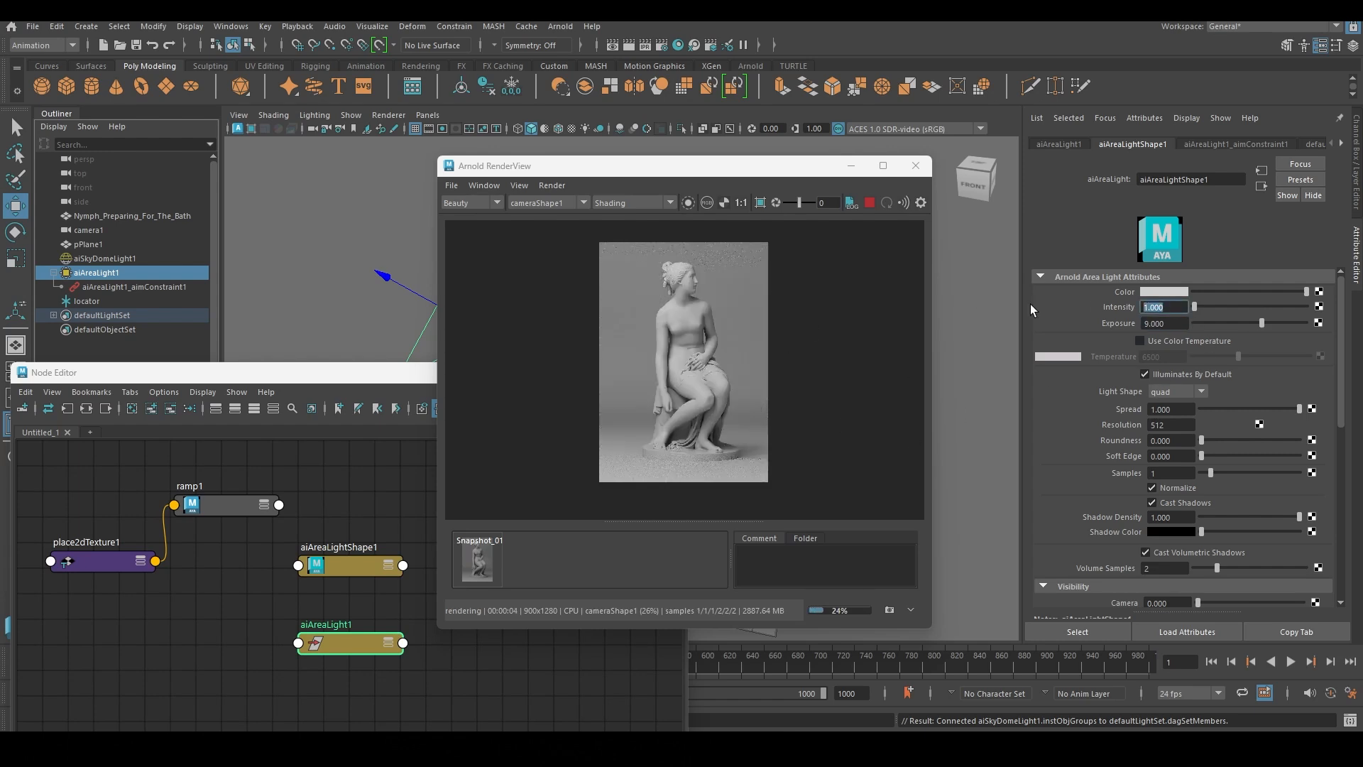
type("0")
key("Return")
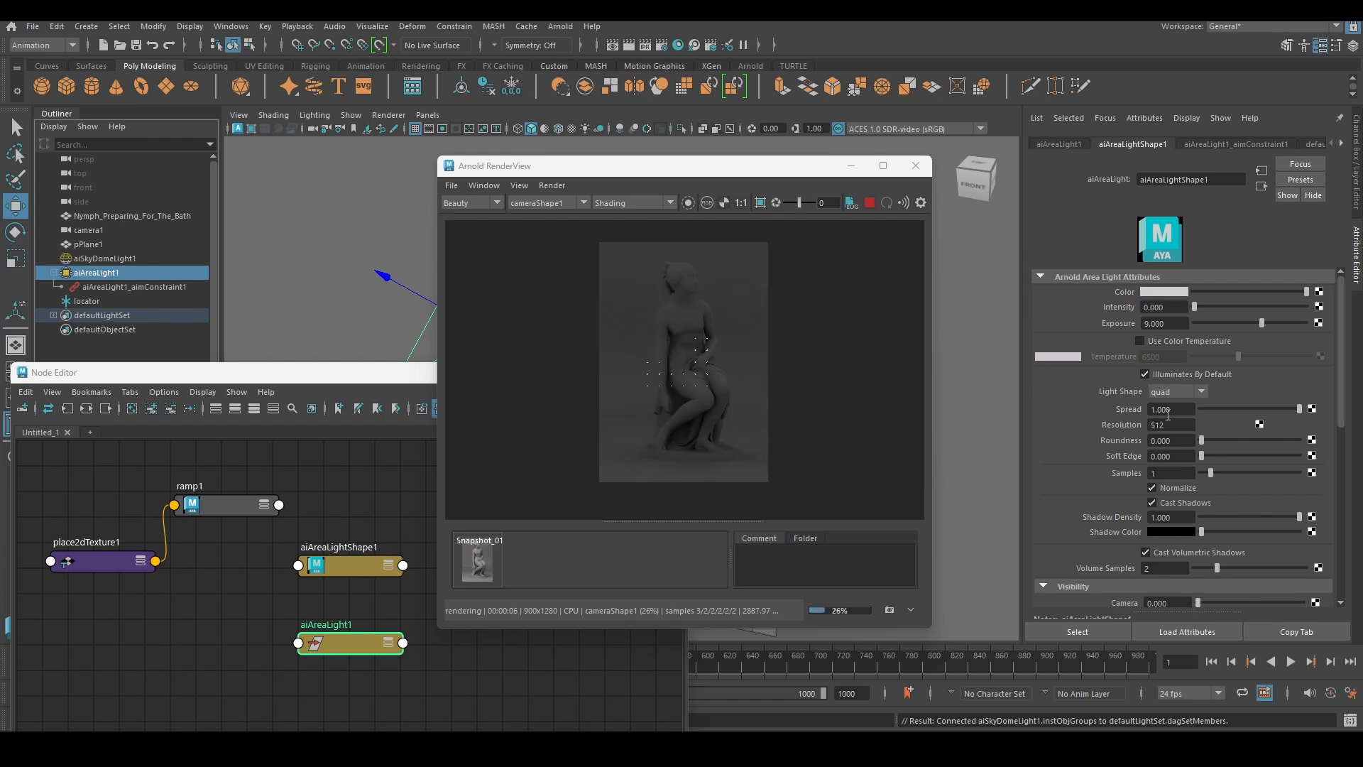
left_click(1172, 323)
key("shift+Tab")
type("1")
key("Return")
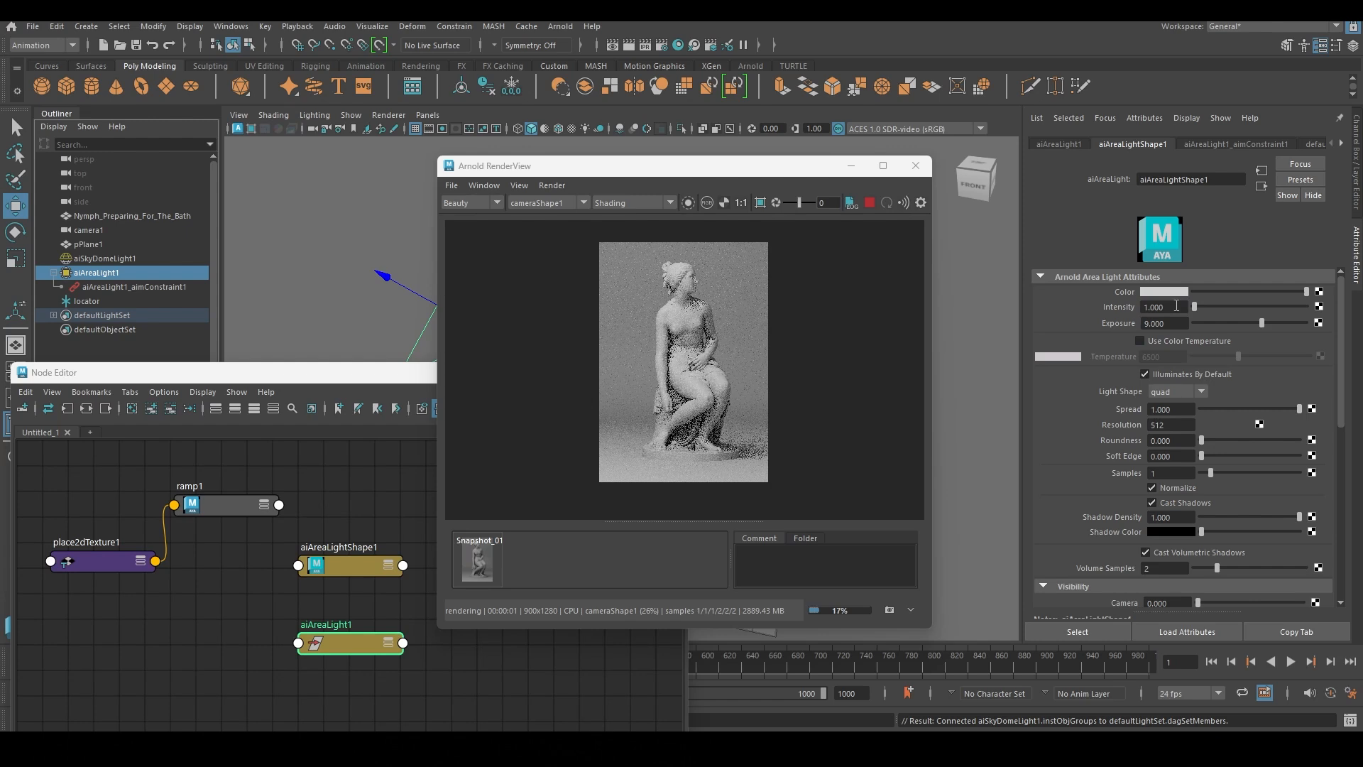
Step: Raise the area light's intensity to 2 and again to 3, keeping the render updating
left_click(1176, 306)
type("2")
key("Return")
left_click(1158, 306)
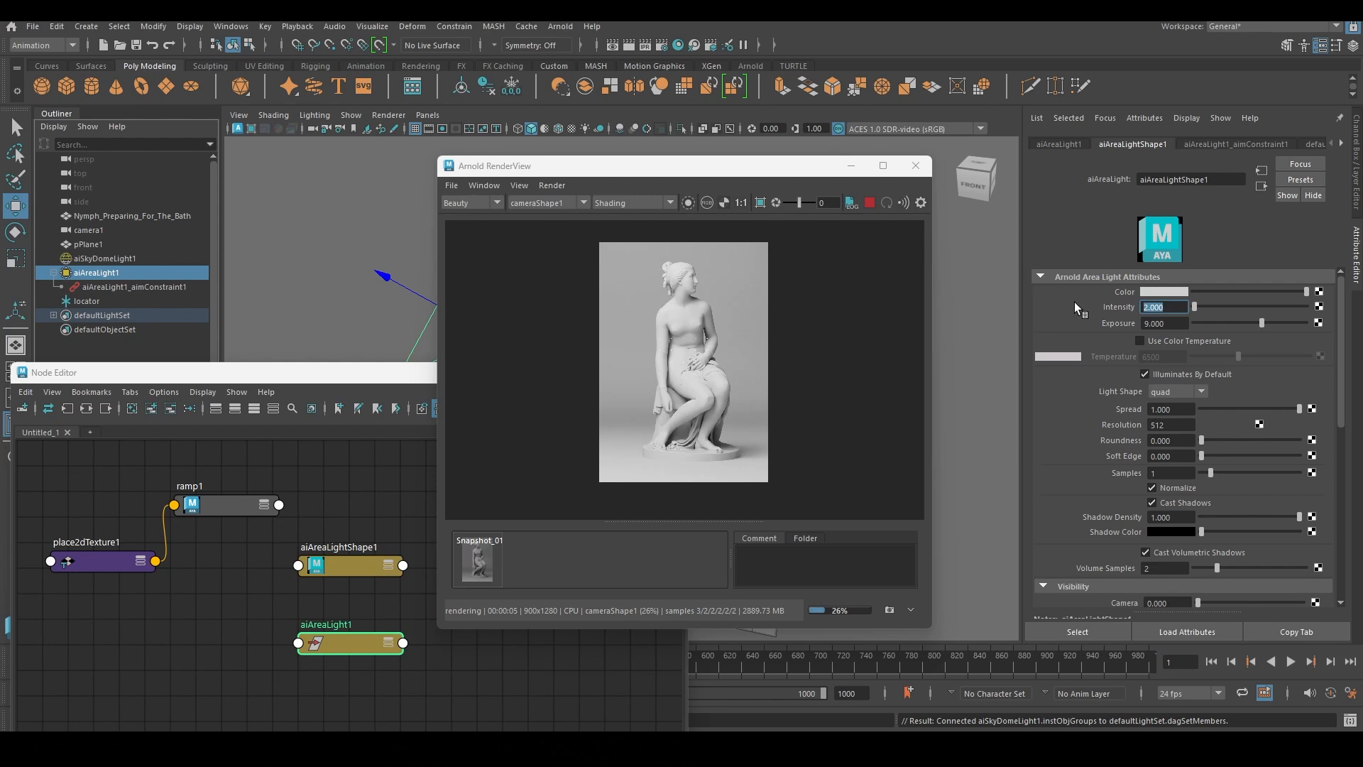
type("3")
key("Return")
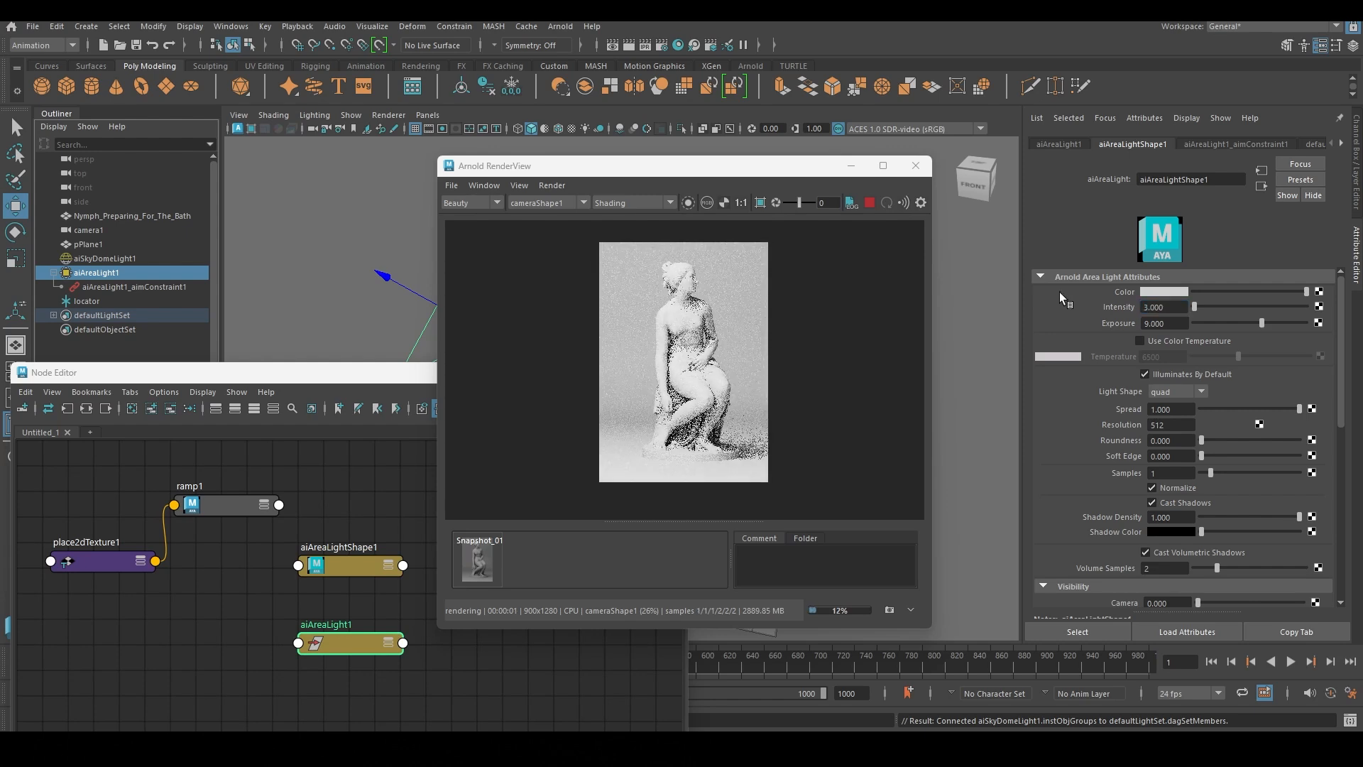
Step: Set the area light's exposure to 10, and lower it to 8 to compare the renders
key("Tab")
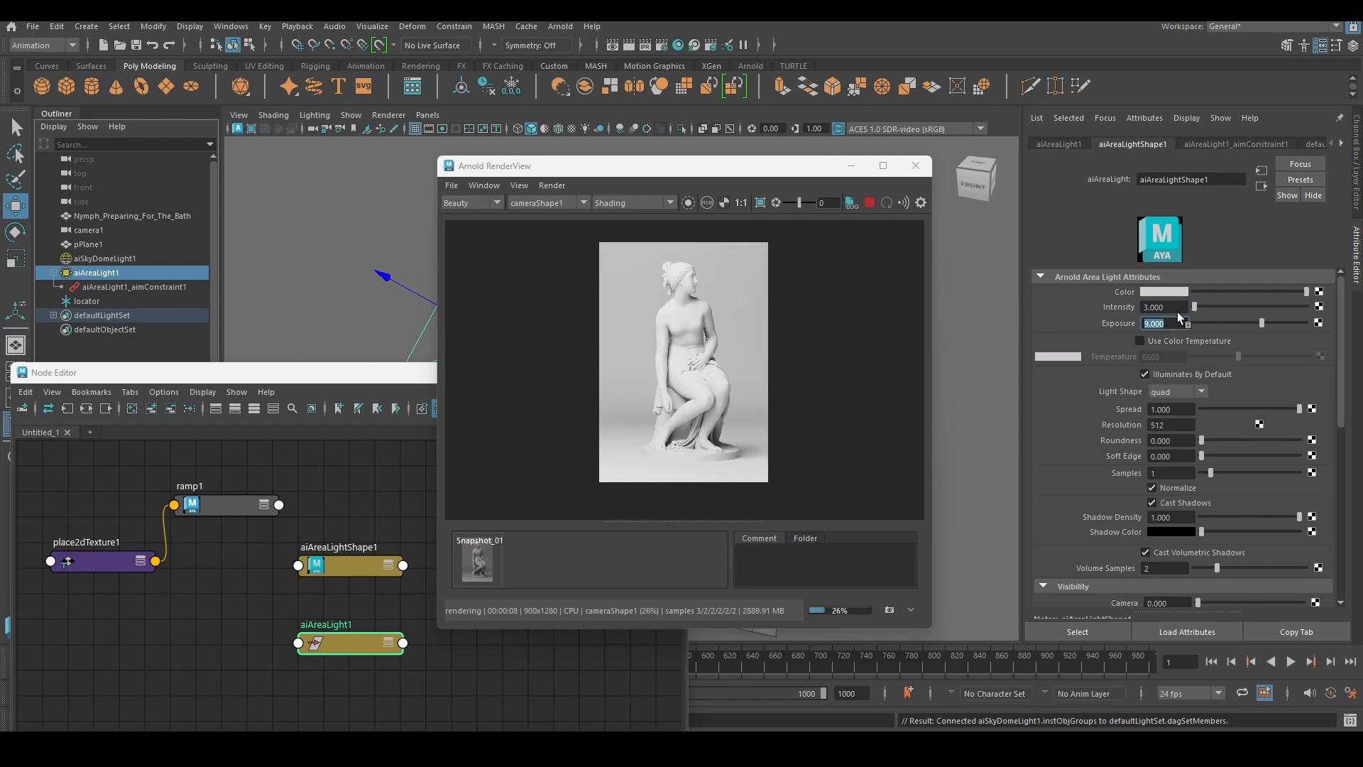
key("shift+Tab")
key("Tab")
type("10")
key("Return")
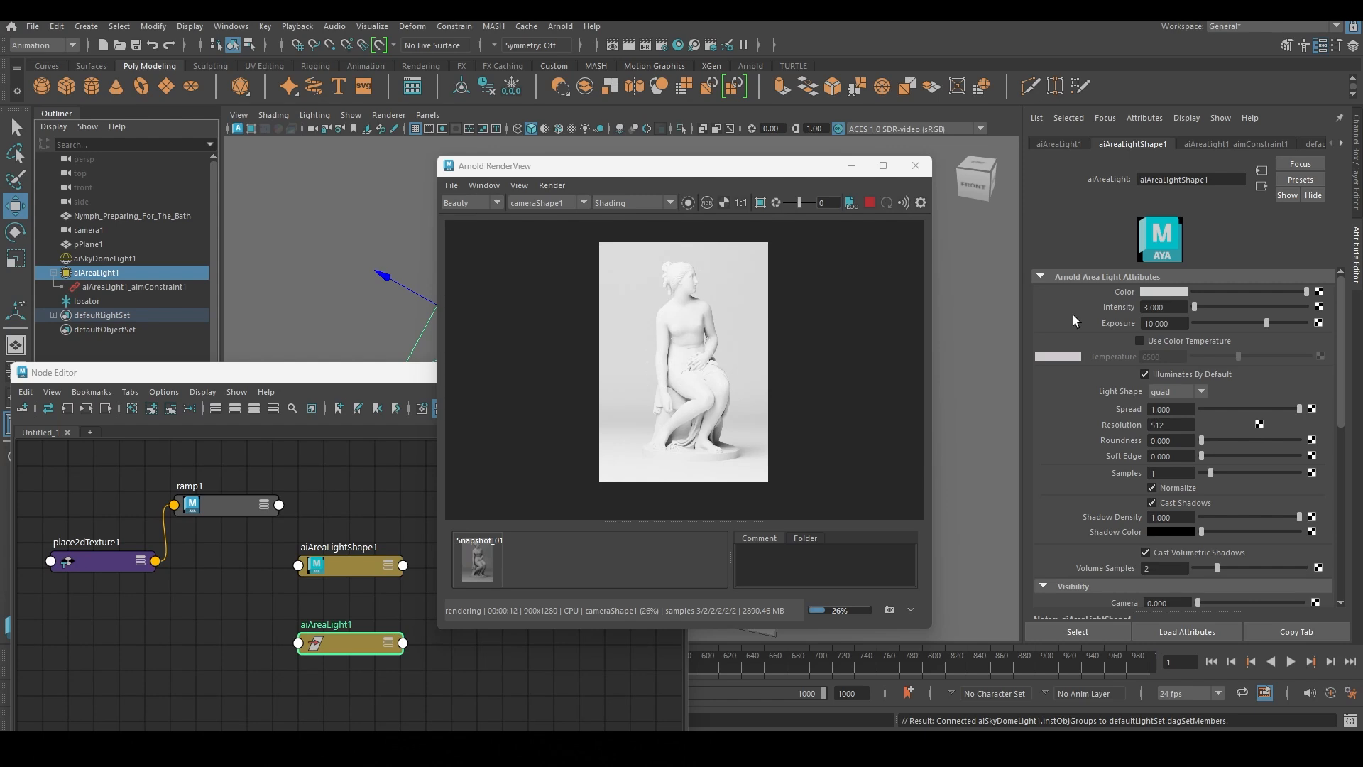
left_click(1160, 324)
type("8")
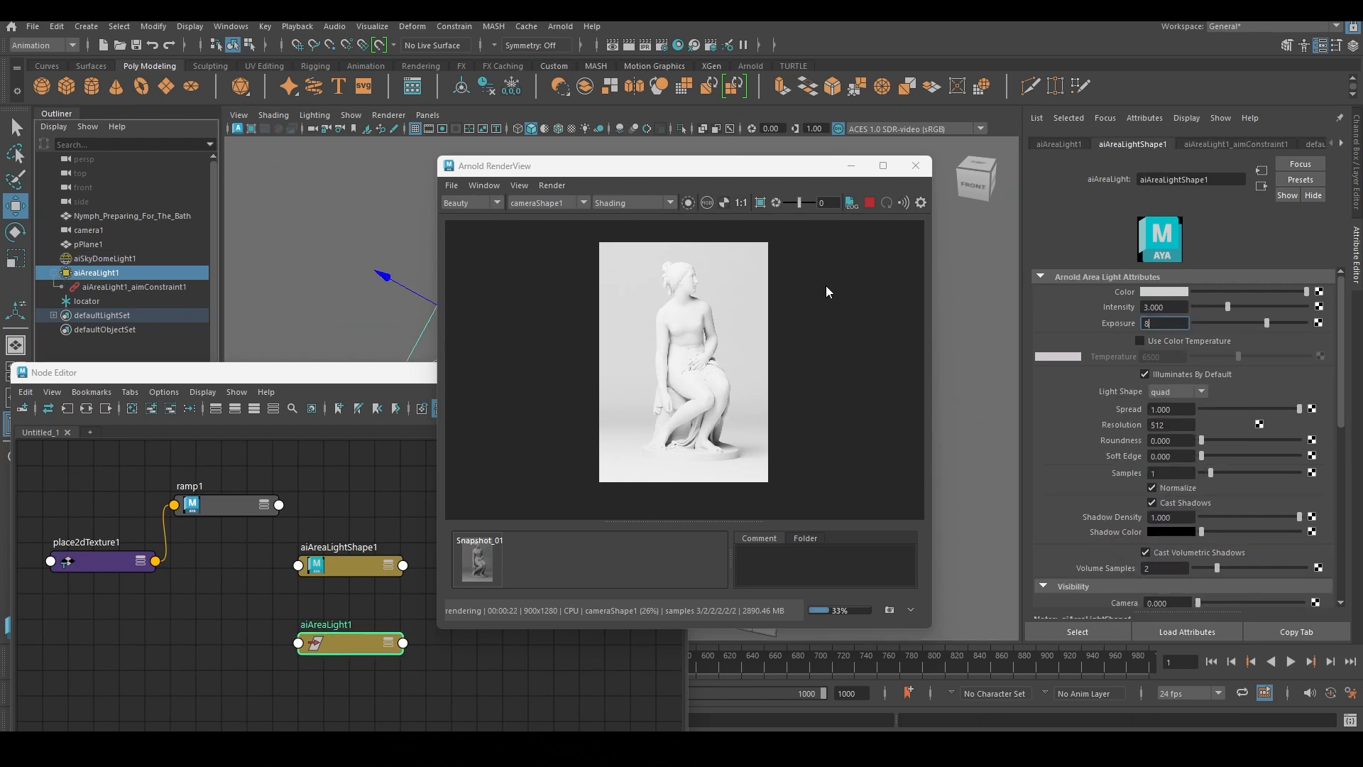
key("Return")
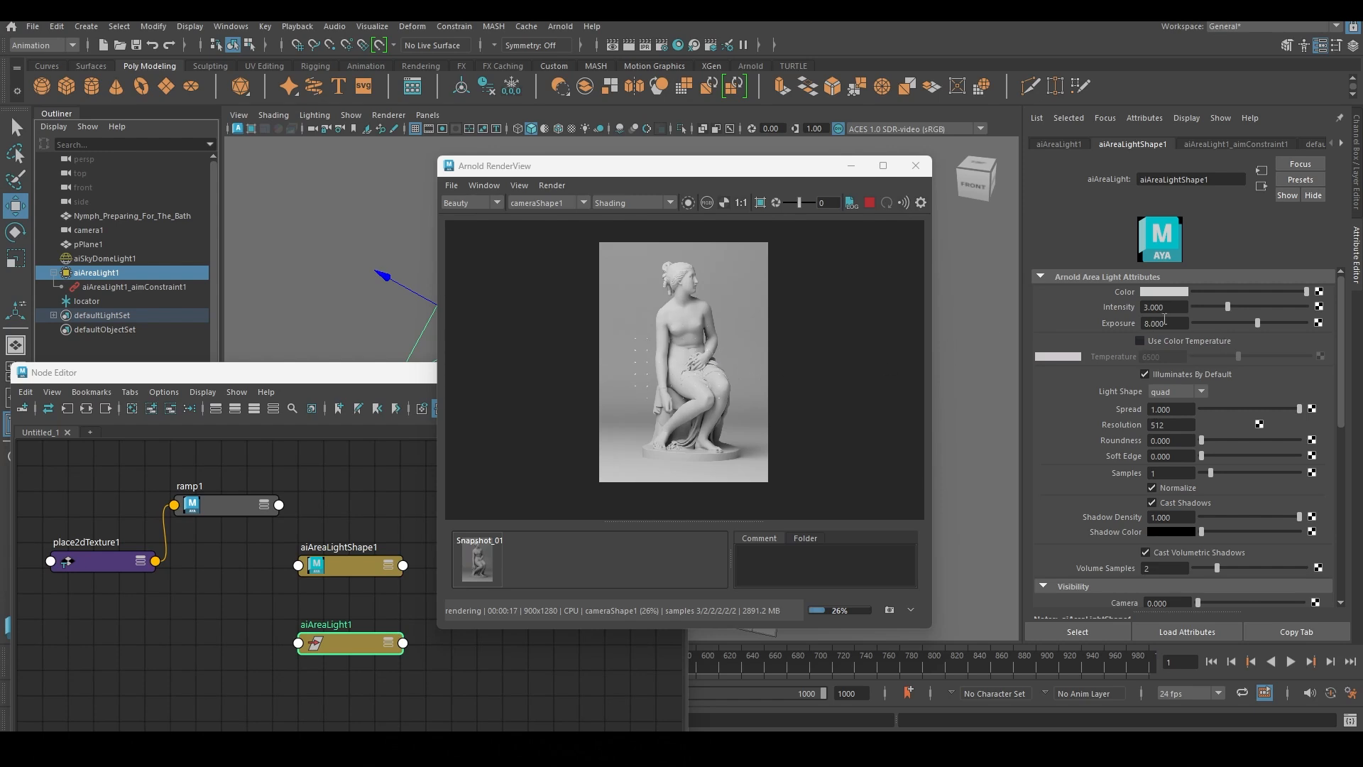
Step: Set the area light's intensity to 100
left_click_drag(1164, 321, 1054, 312)
left_click_drag(1175, 303, 1081, 301)
type("100")
key("Return")
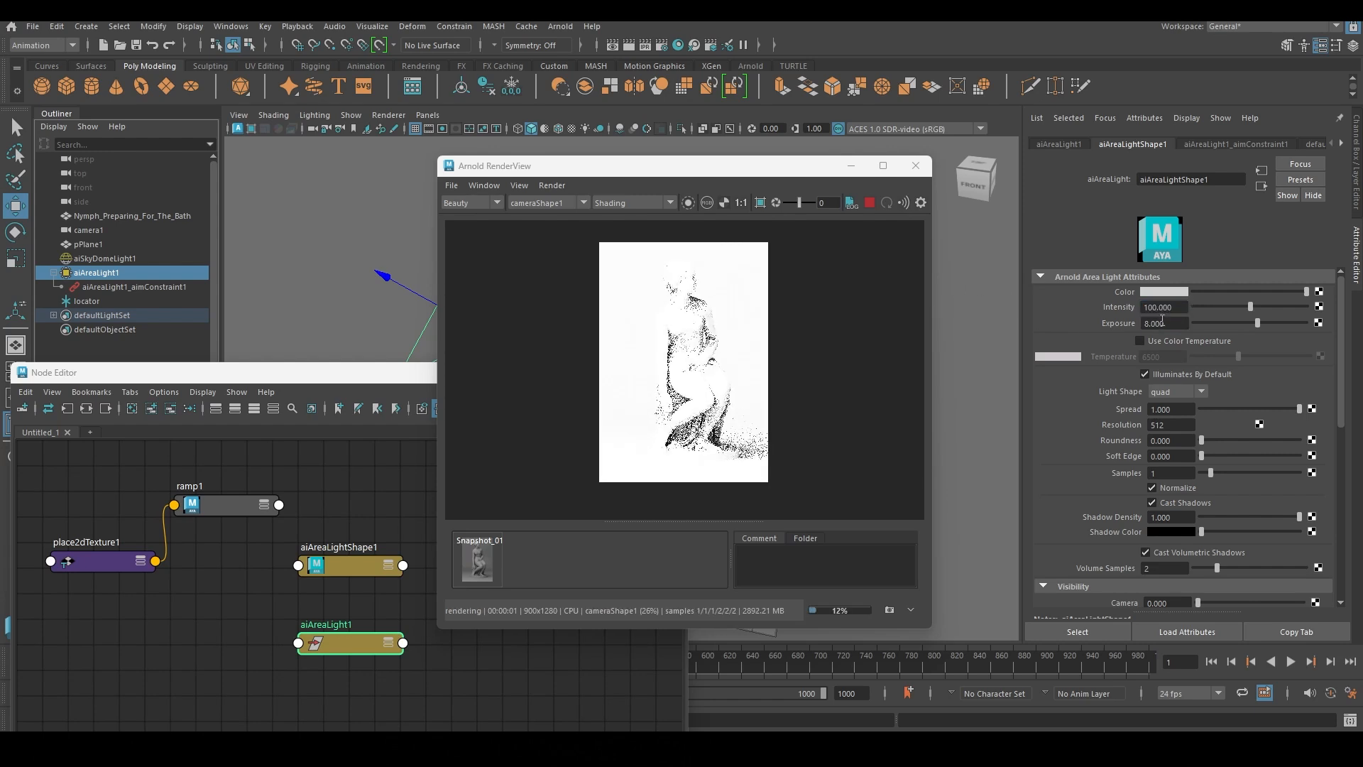
Step: Return the area light's intensity to 1
left_click_drag(1174, 308, 1072, 316)
left_click_drag(1173, 325, 1082, 313)
left_click_drag(1180, 308, 1079, 299)
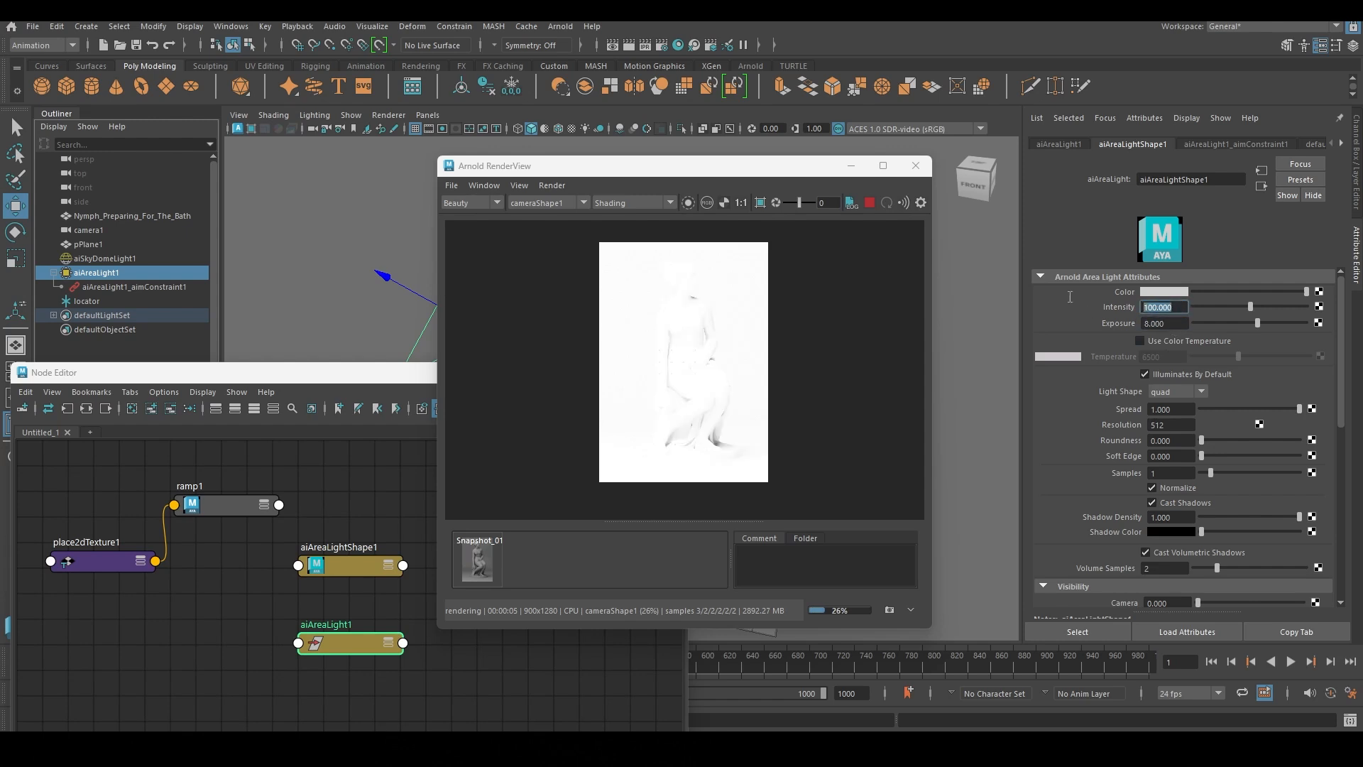
type("1")
left_click_drag(1168, 324, 1052, 308)
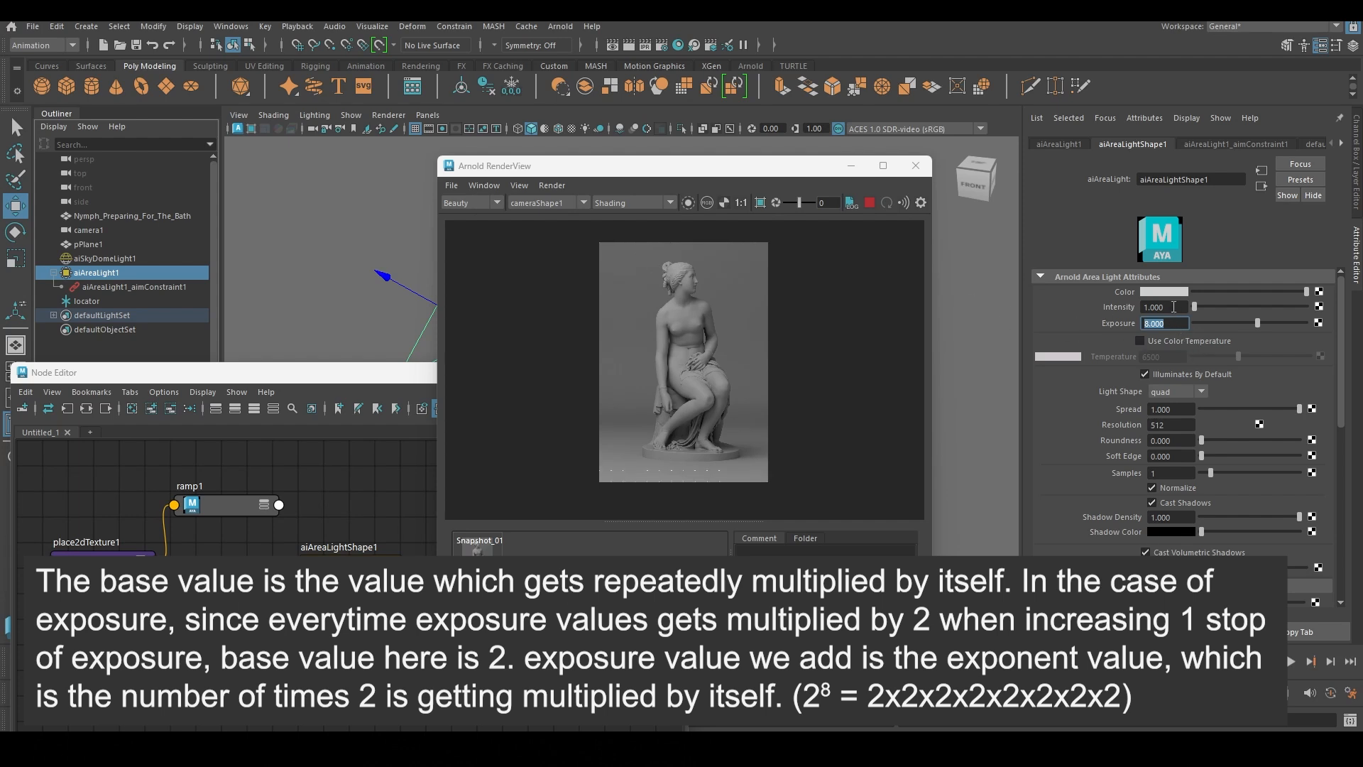
left_click_drag(1174, 307, 1055, 306)
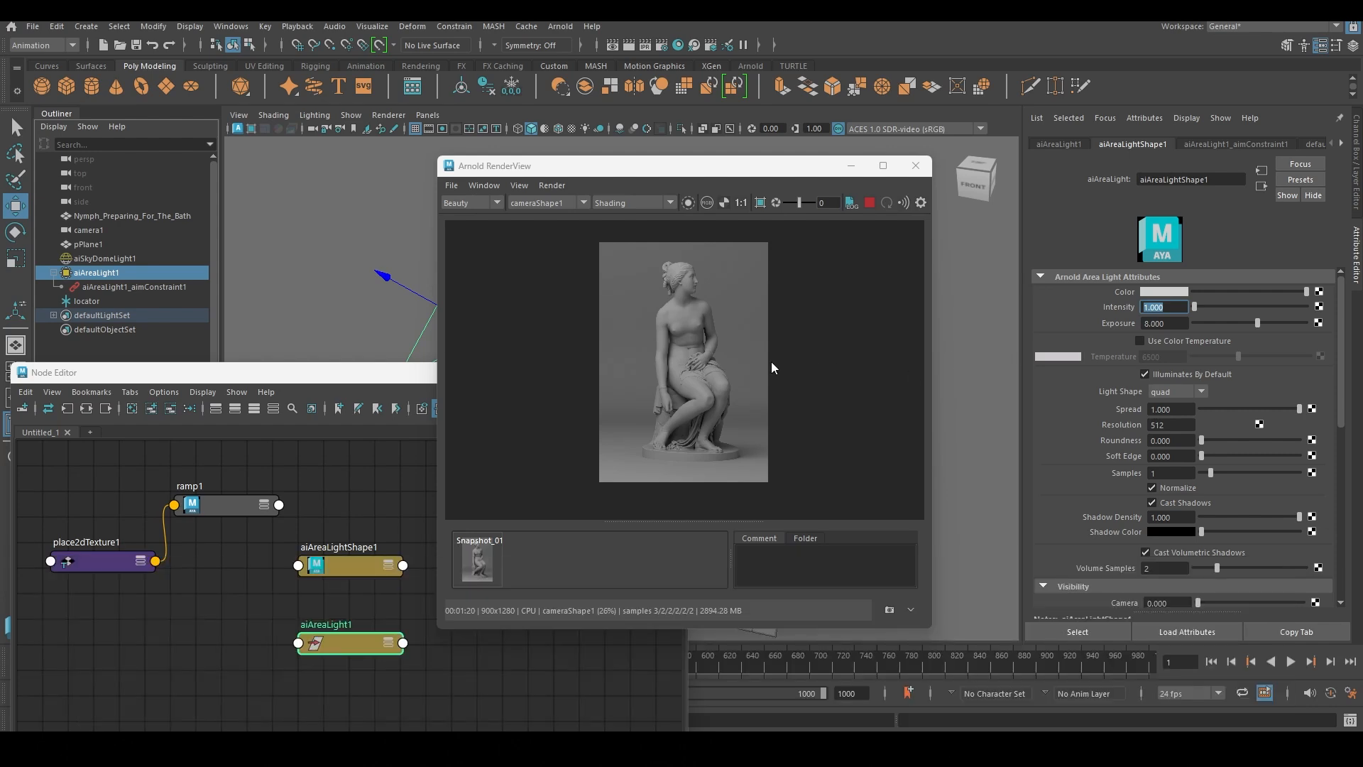
Step: Enlarge the view of the rendered statue to examine the shading on its head and upper body
scroll(705, 308, "up", 1)
left_click_drag(714, 169, 658, 161)
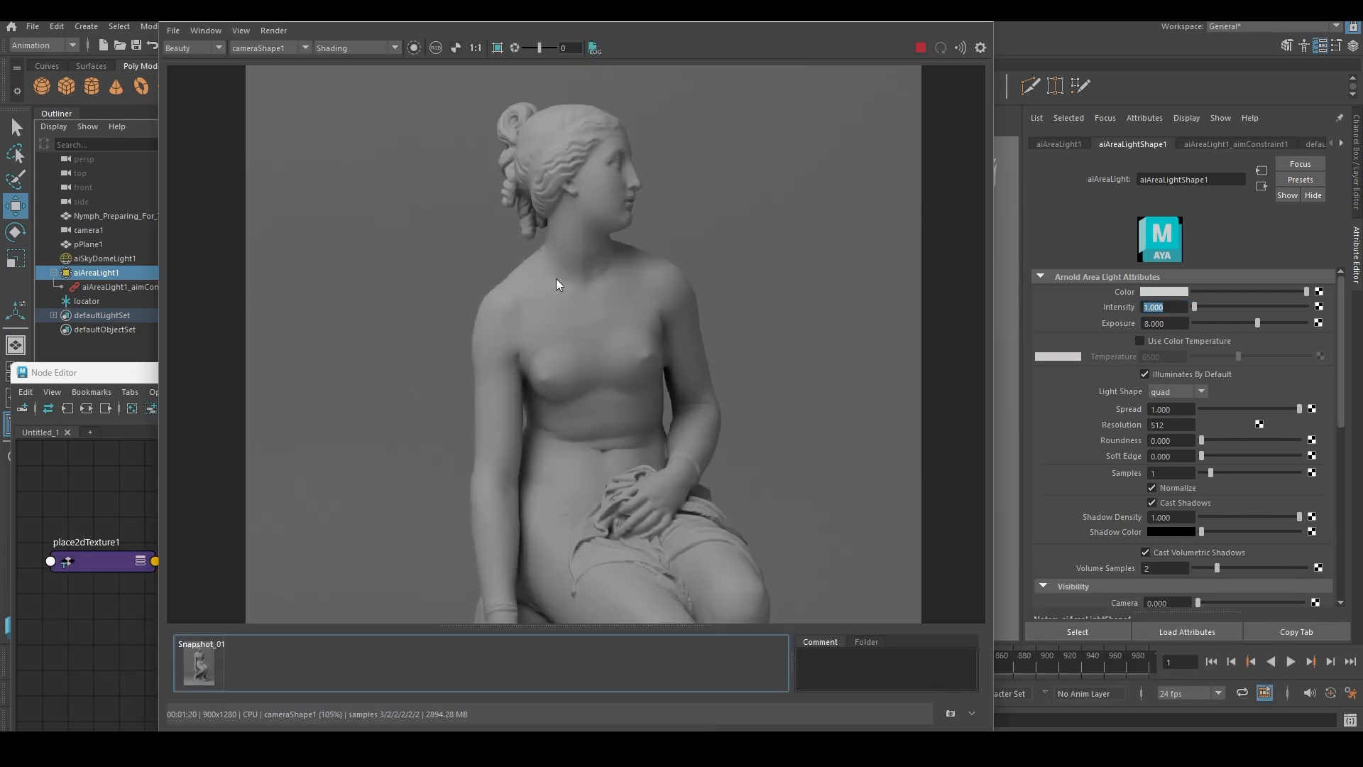
scroll(556, 278, "up", 2)
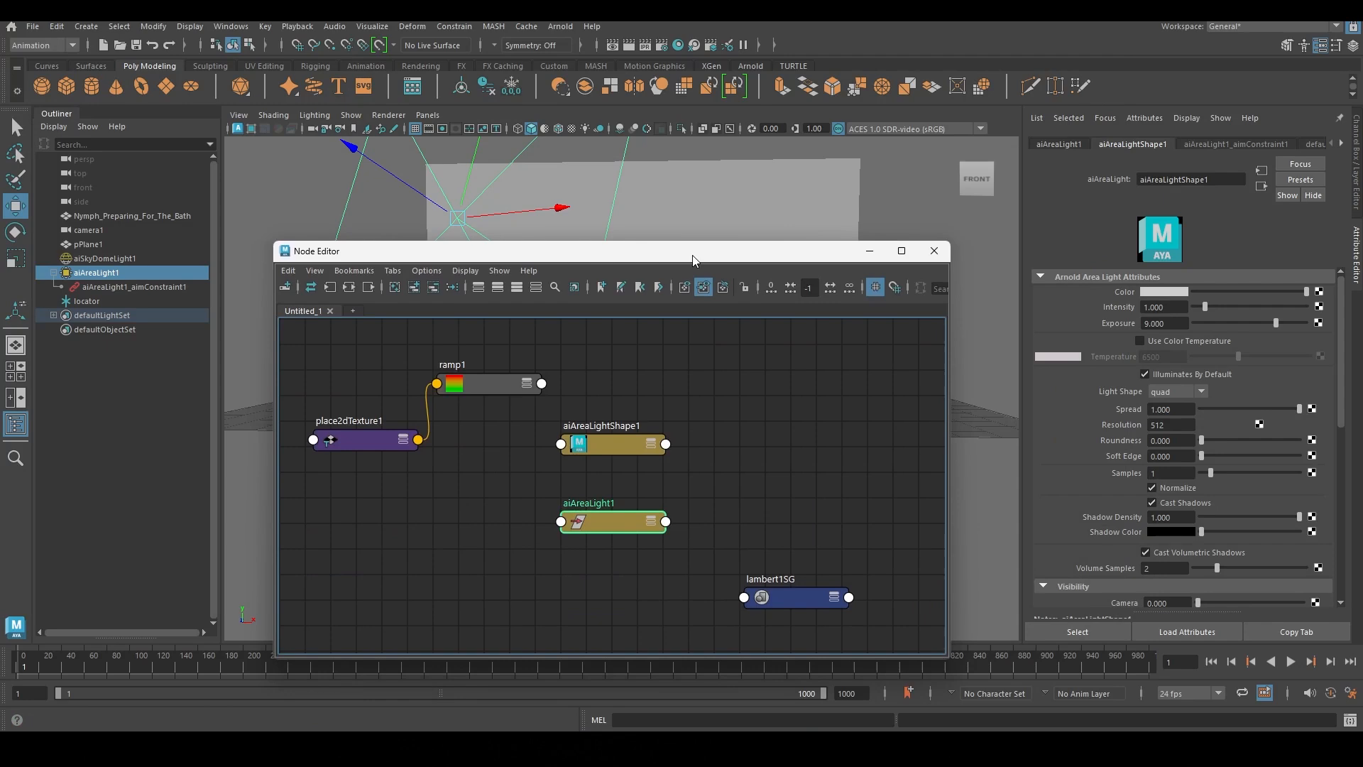
Step: Hide the sky dome light in the scene and close the Node Editor
left_click_drag(692, 254, 629, 453)
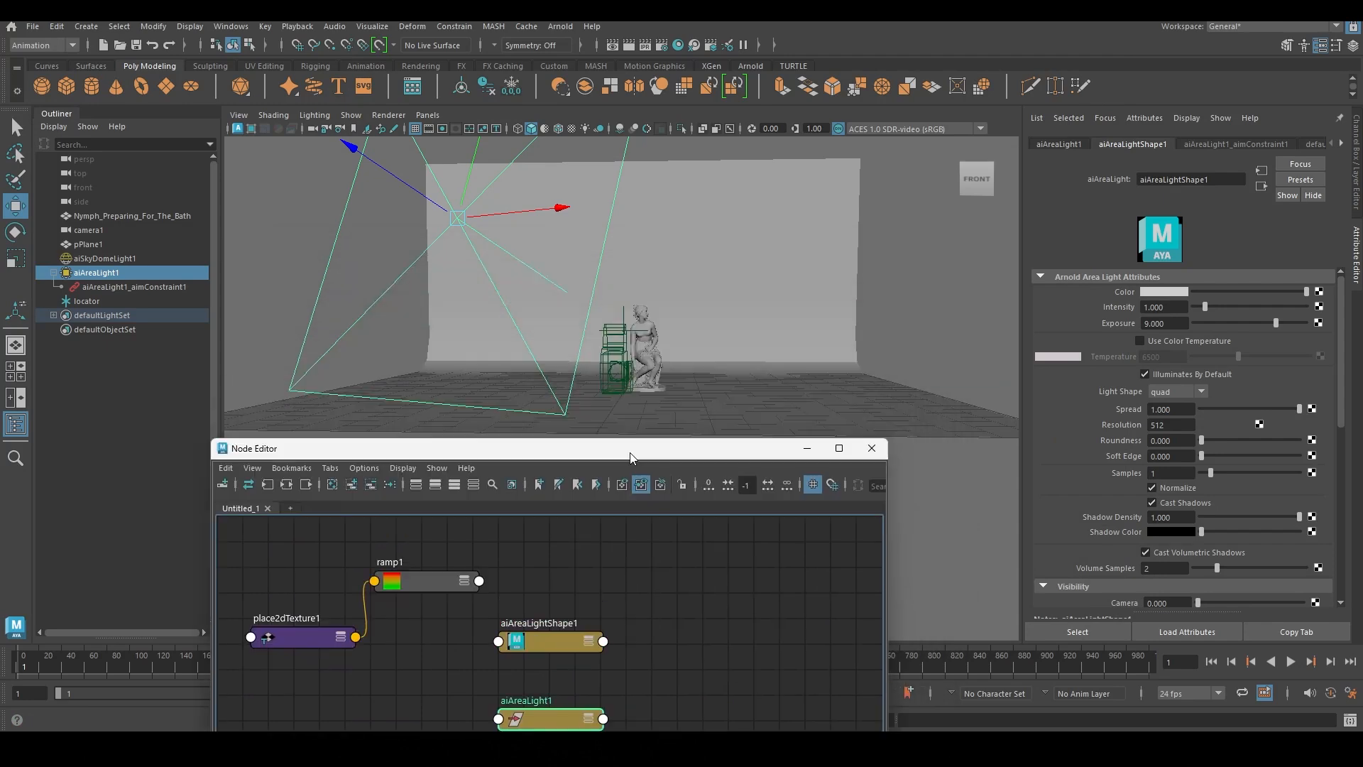
left_click(123, 260)
key("ctrl+h")
left_click_drag(642, 448, 680, 480)
left_click(907, 480)
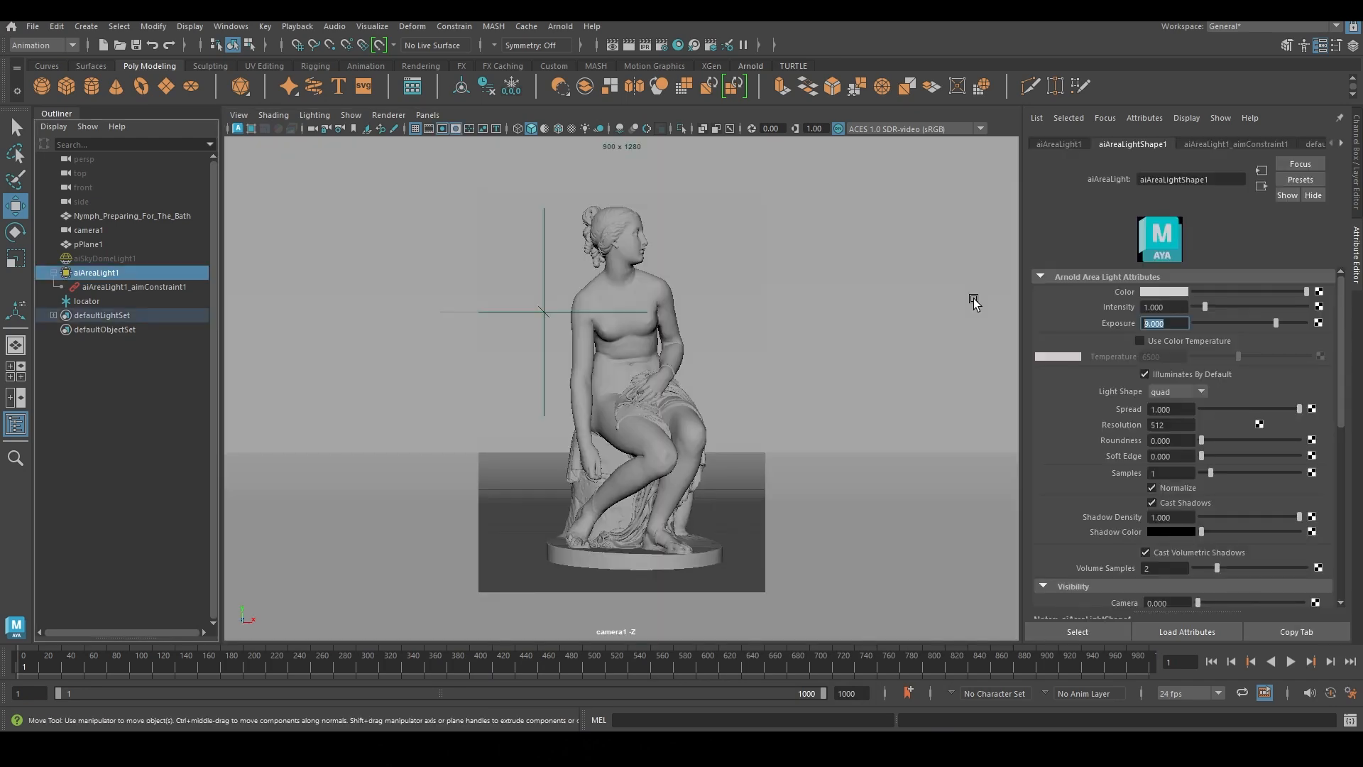
Step: Set the area light's exposure to 0 and start the Arnold render of the statue
type("0")
key("Return")
left_click(561, 27)
left_click(662, 44)
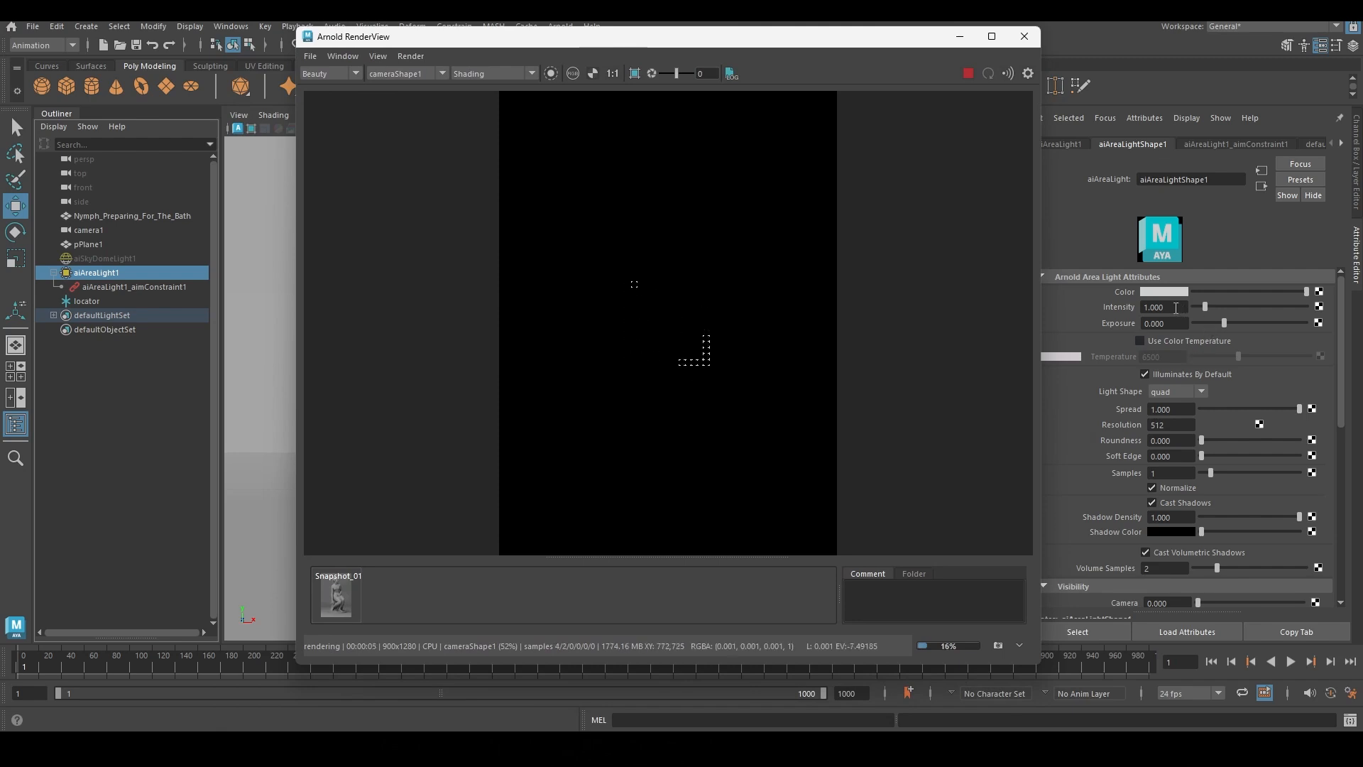
Step: Raise the area light's intensity to 100 with the sky dome light hidden
left_click(1162, 307)
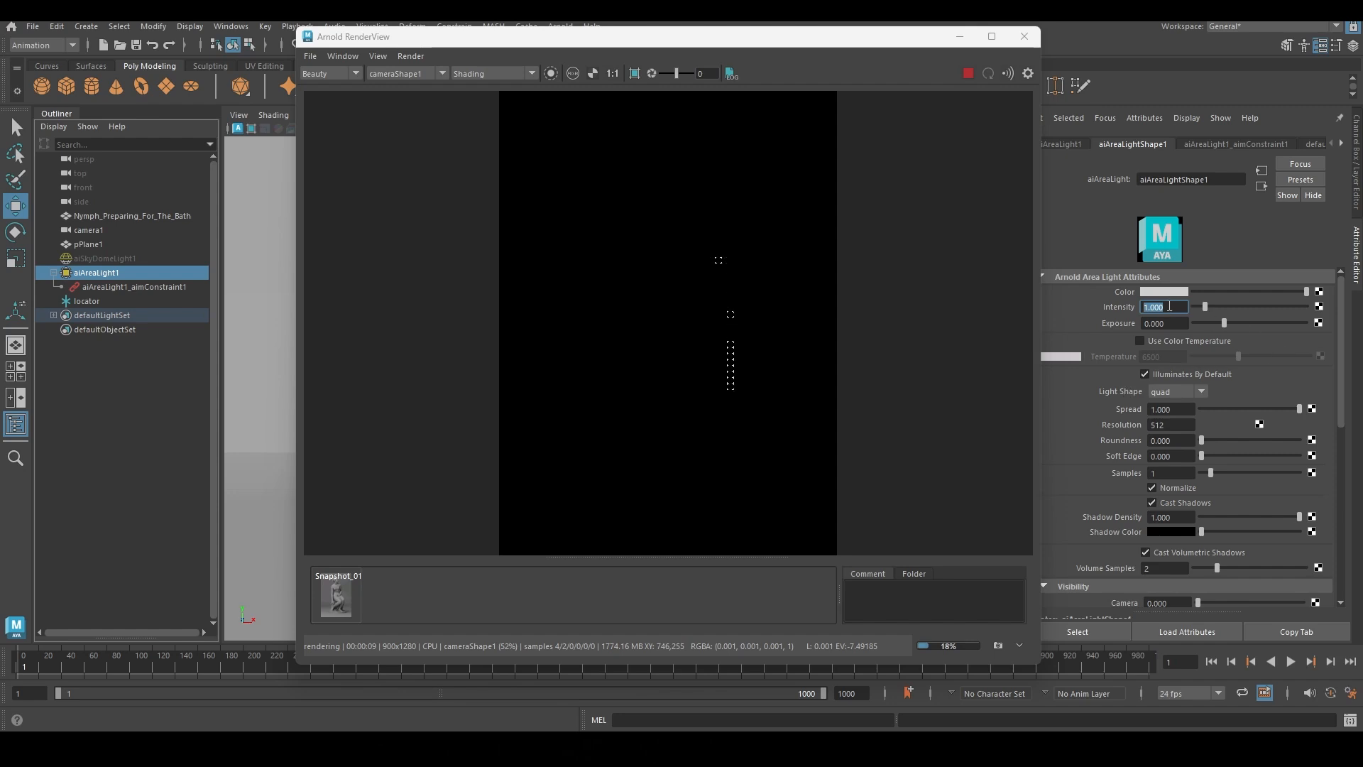
type("100")
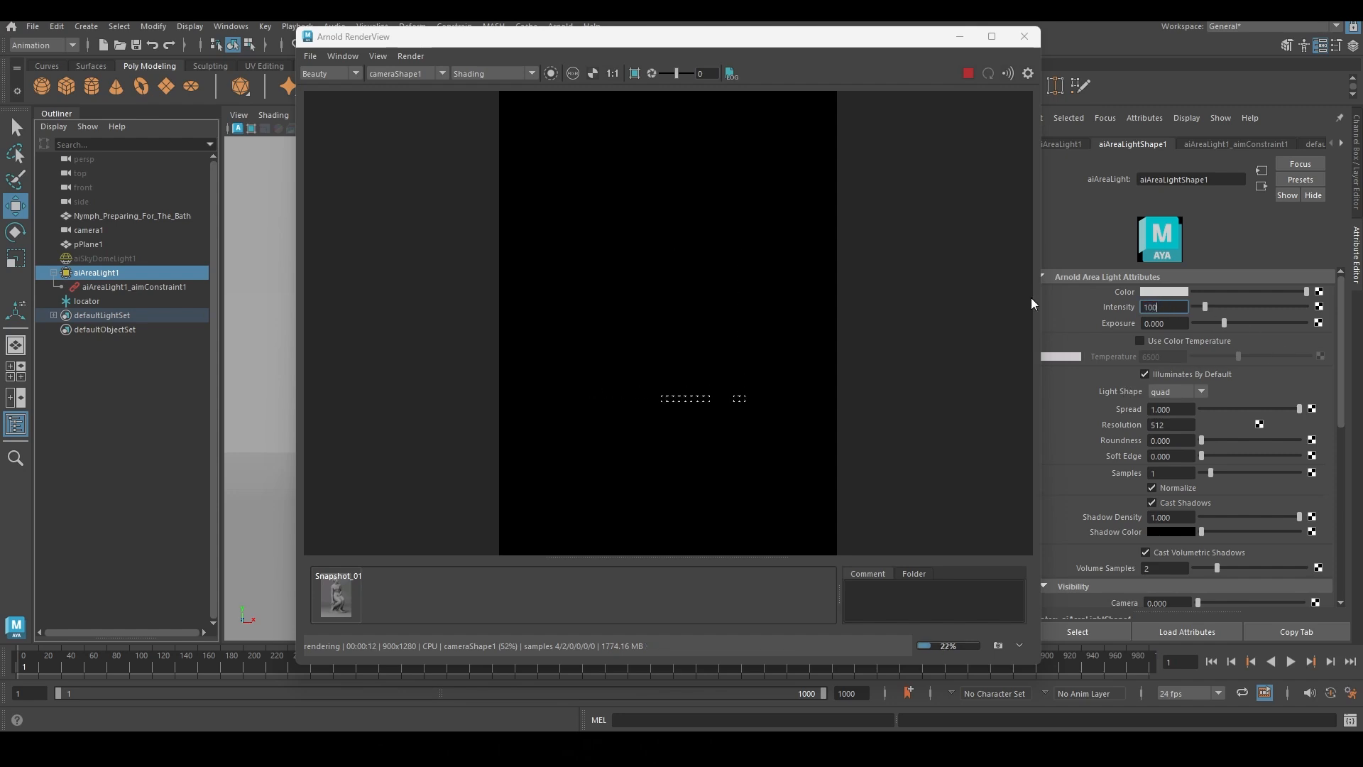
key("Return")
Step: Limit the render to a rectangular region over the statue's shoulder and upper chest
scroll(681, 230, "up", 5)
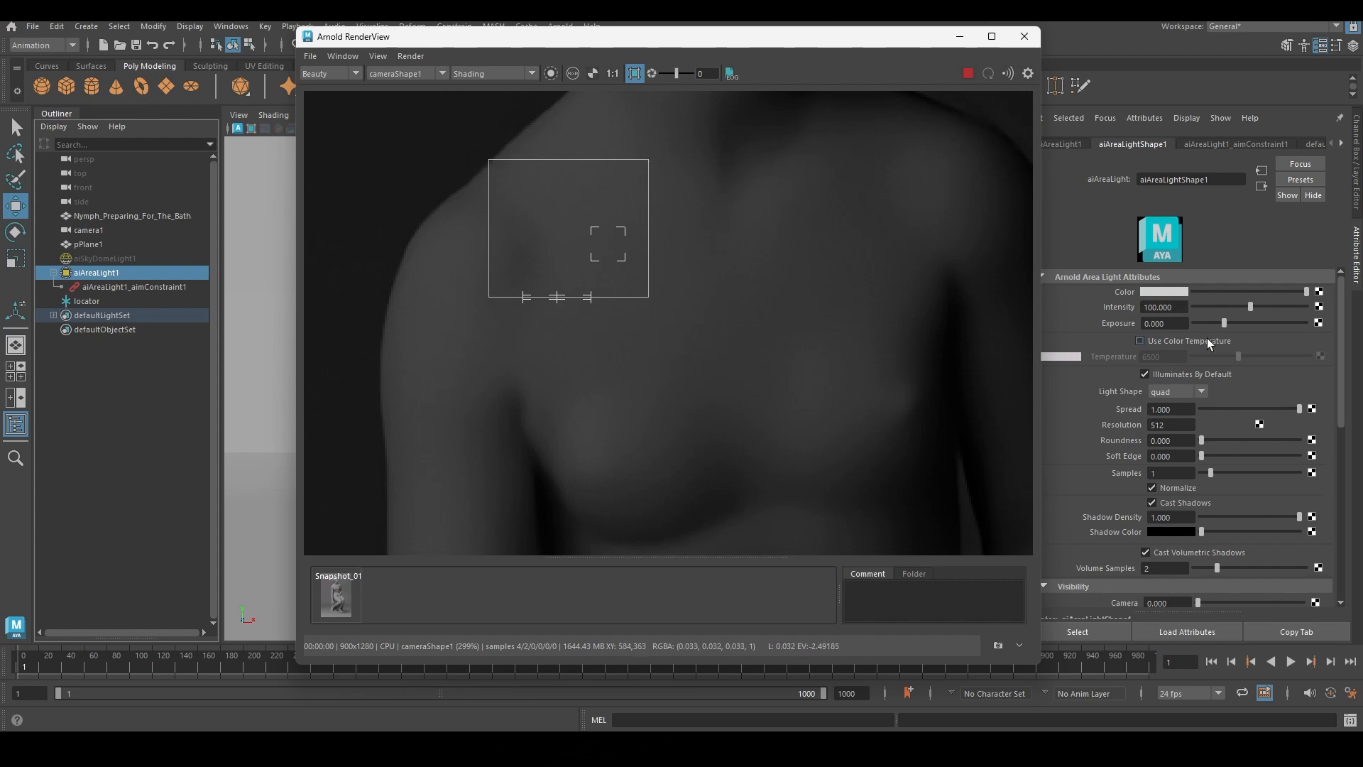
left_click_drag(1182, 306, 1084, 307)
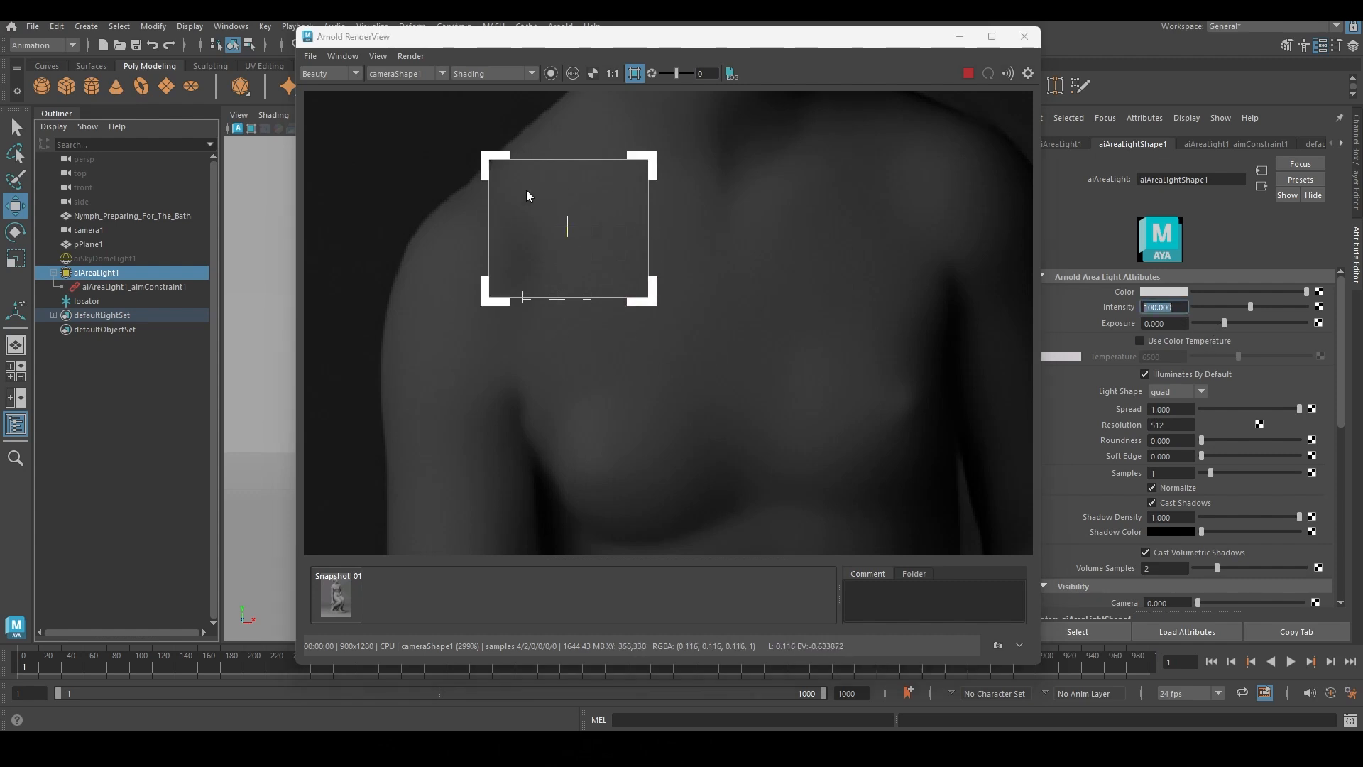
left_click_drag(517, 122, 709, 325)
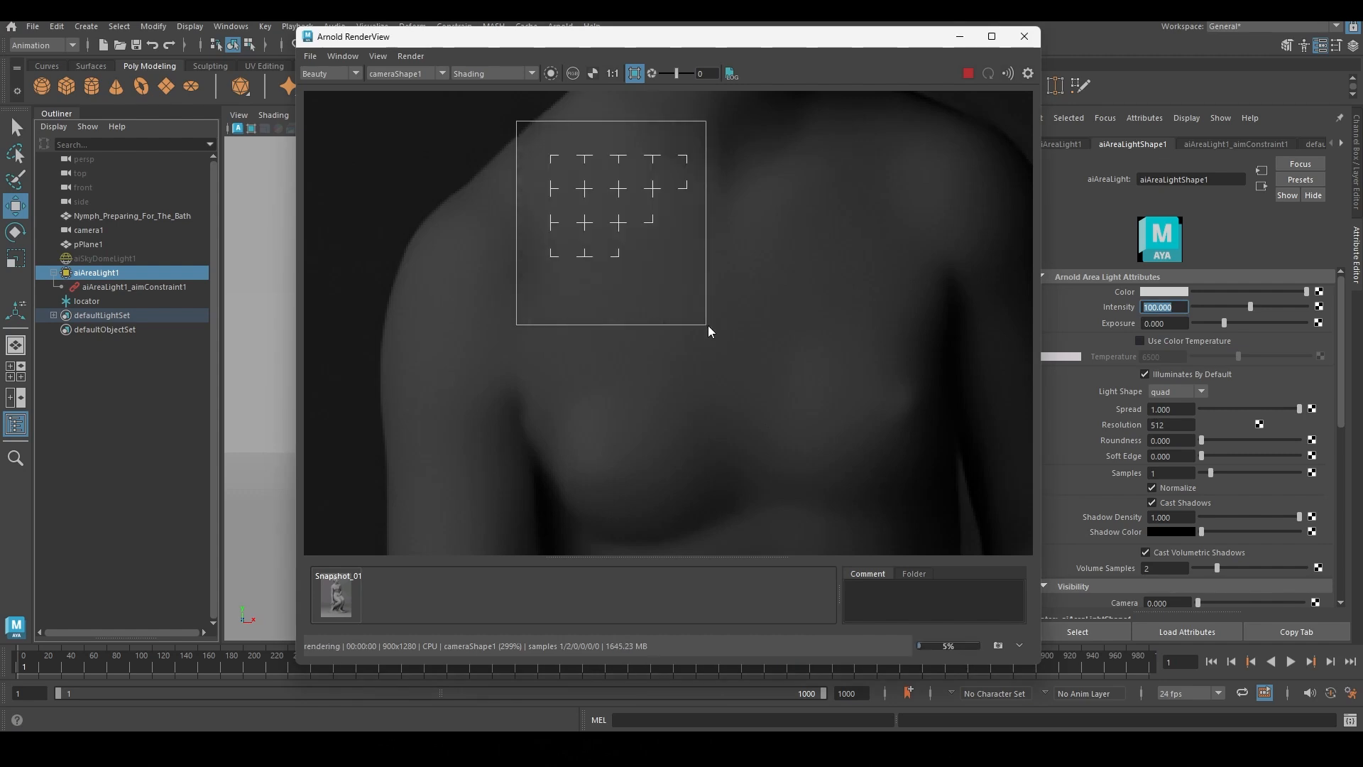
middle_click_drag(680, 221, 673, 267)
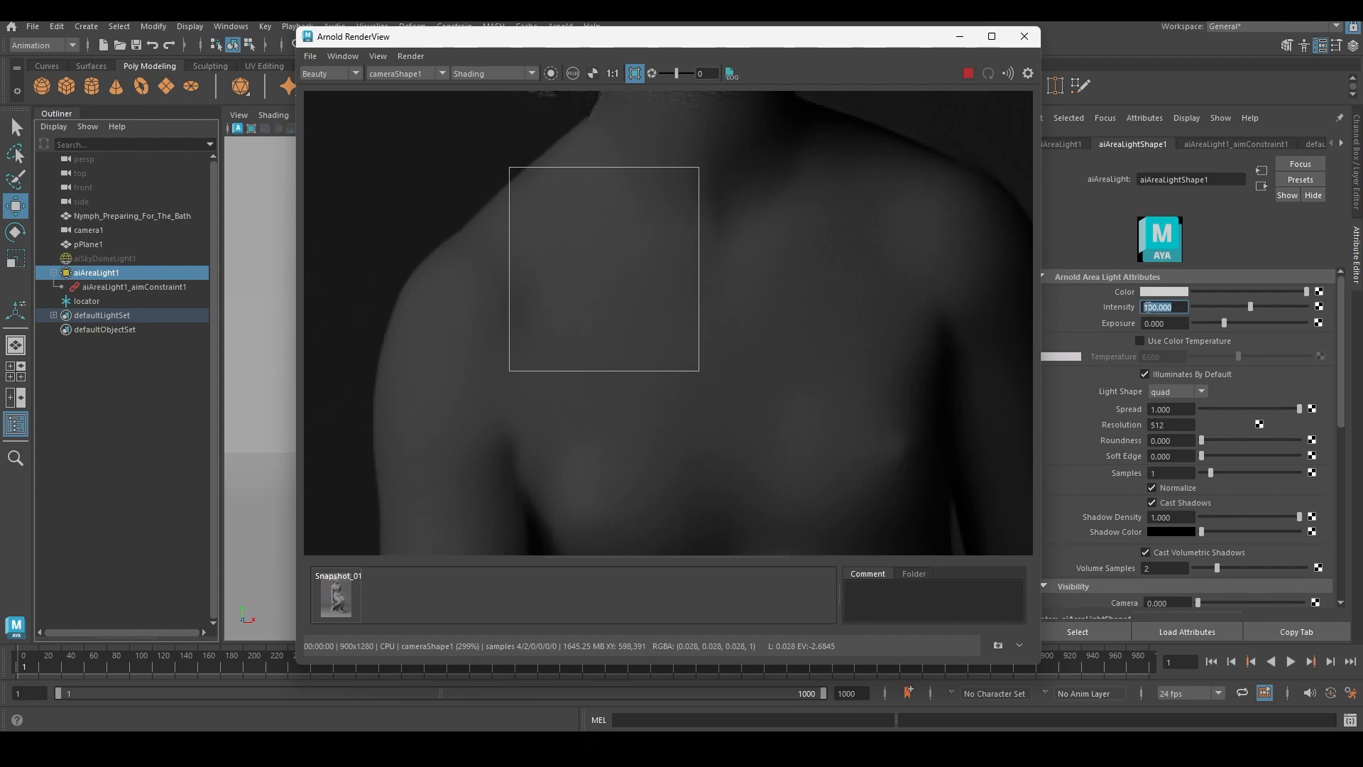
Step: Set the area light's intensity to 101 and then 110 to compare small increases in the render region
type("101")
key("Return")
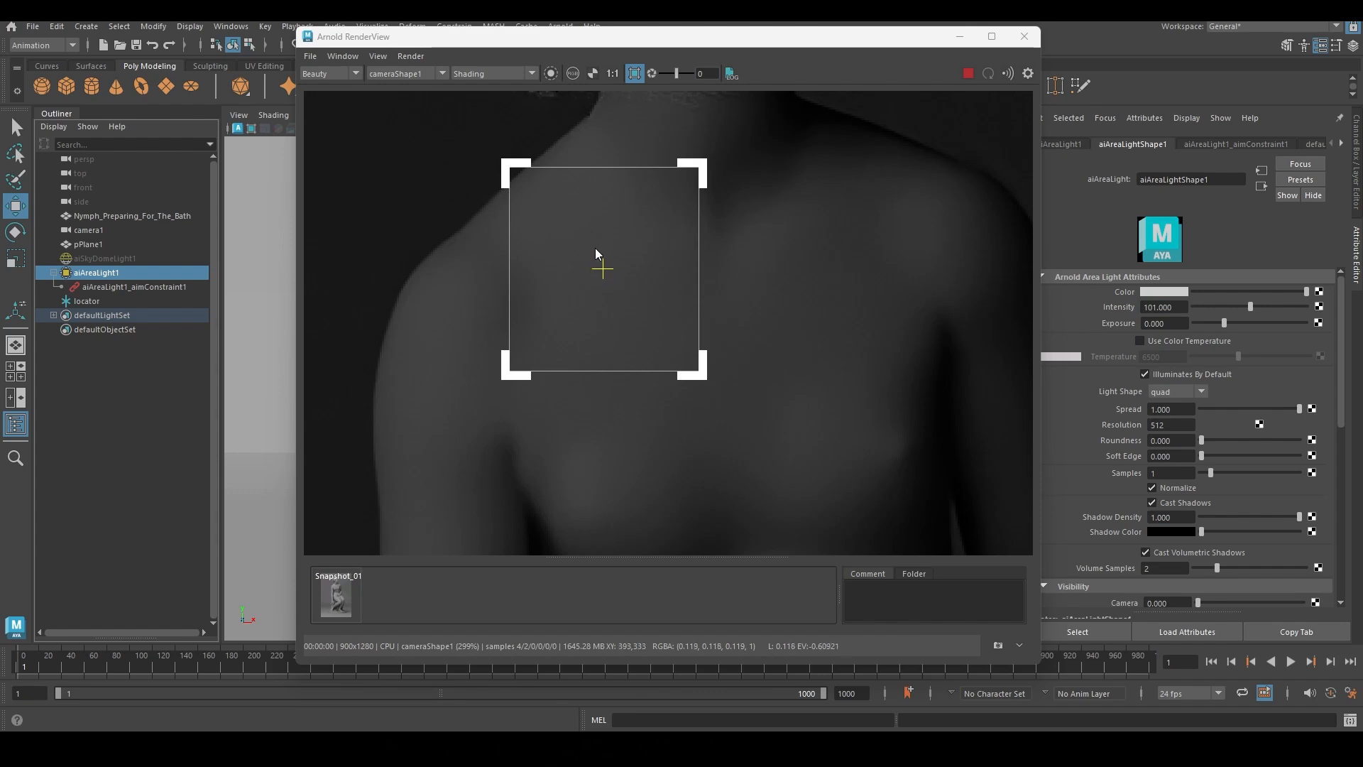
left_click(1154, 307)
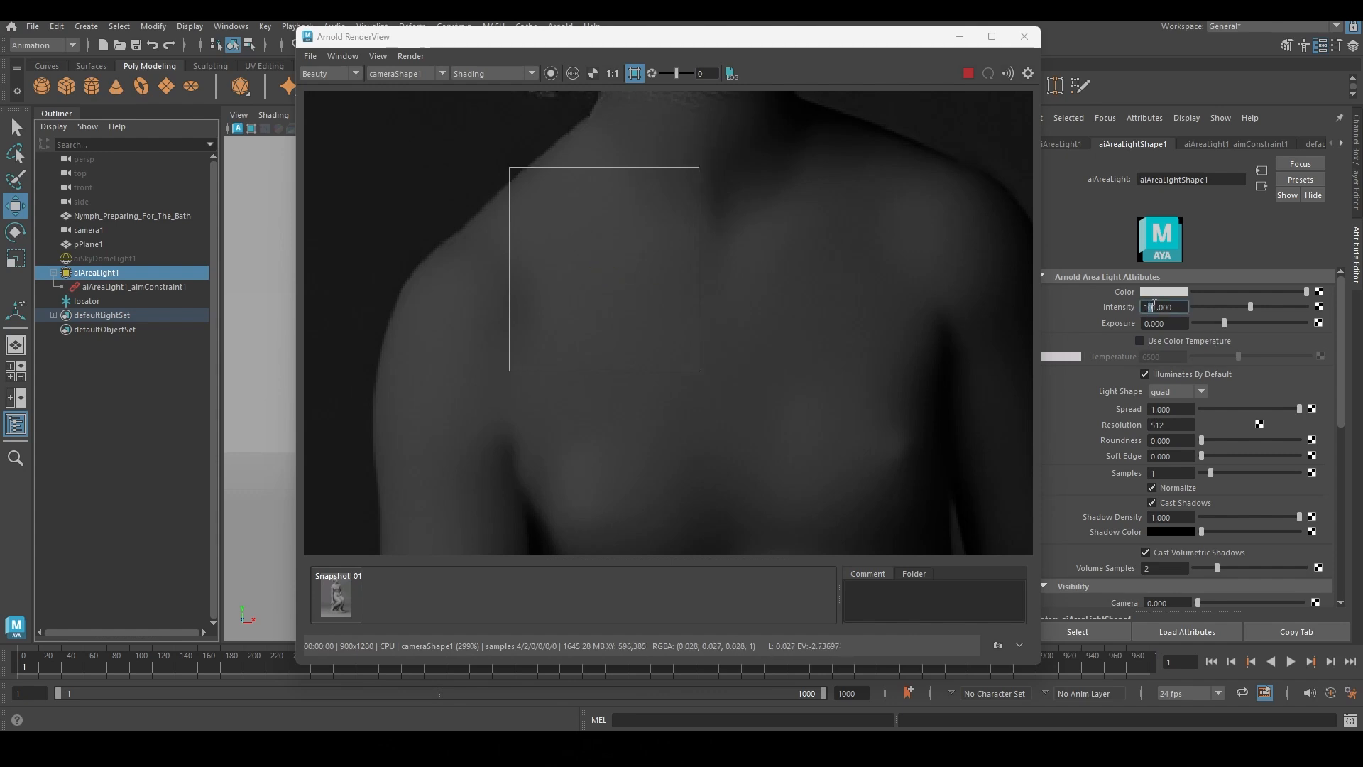
left_click_drag(1154, 305, 1158, 305)
type("10")
key("Return")
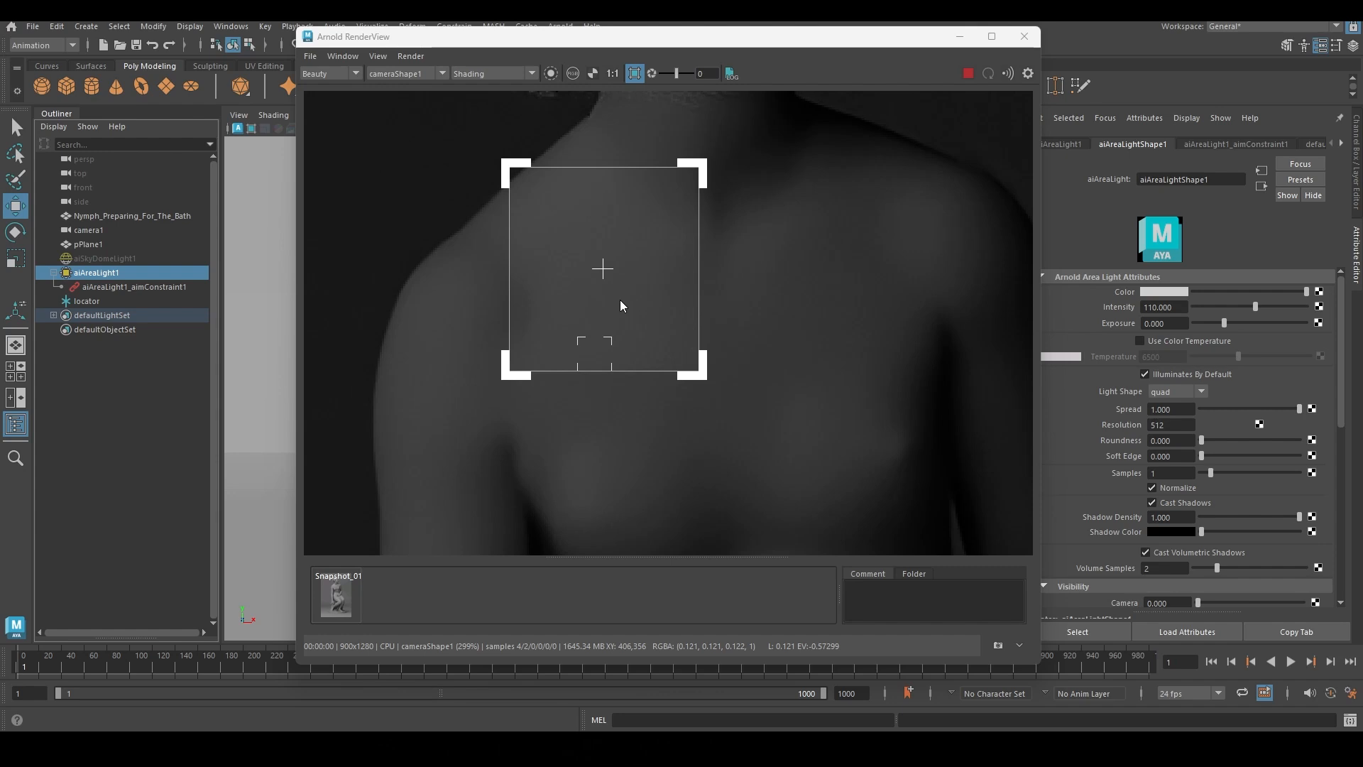
Step: Set the area light's intensity to 512
left_click(1164, 306)
type("51")
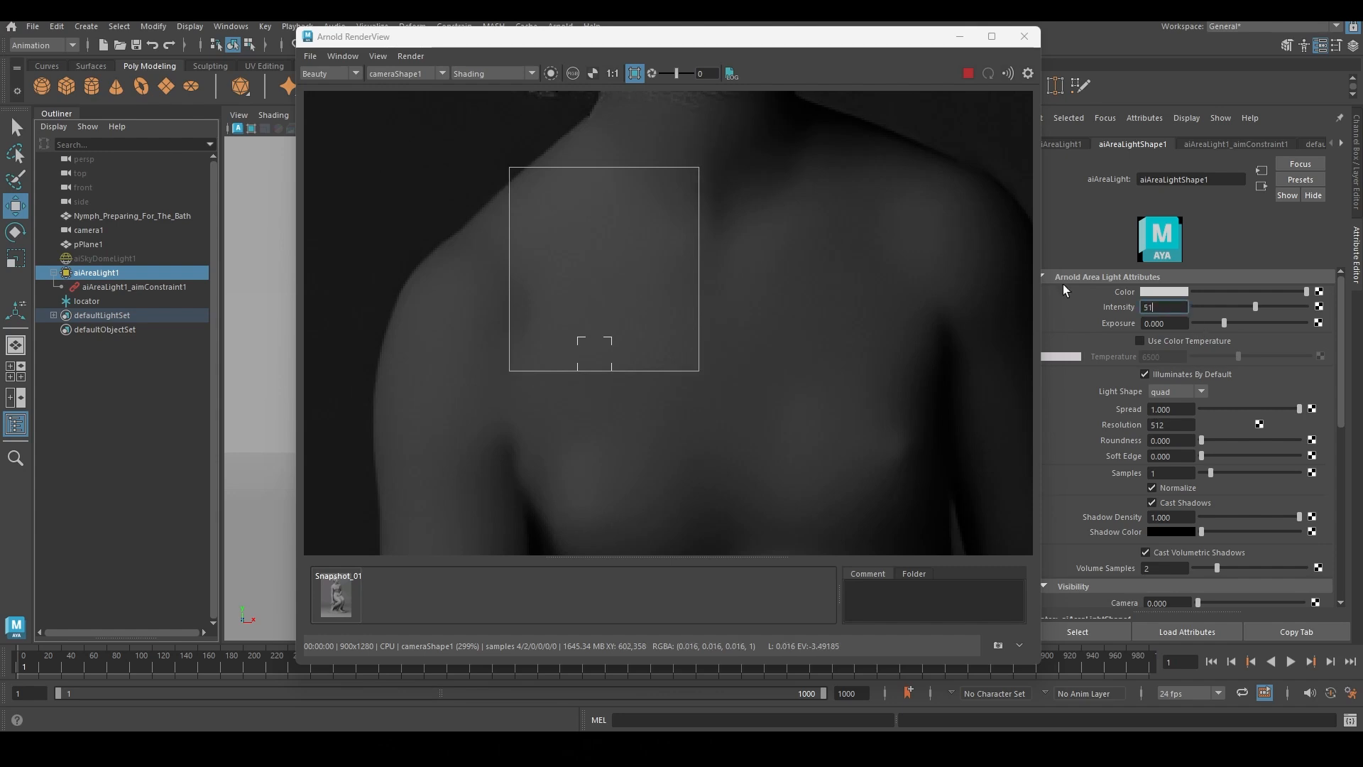
type("2")
key("Return")
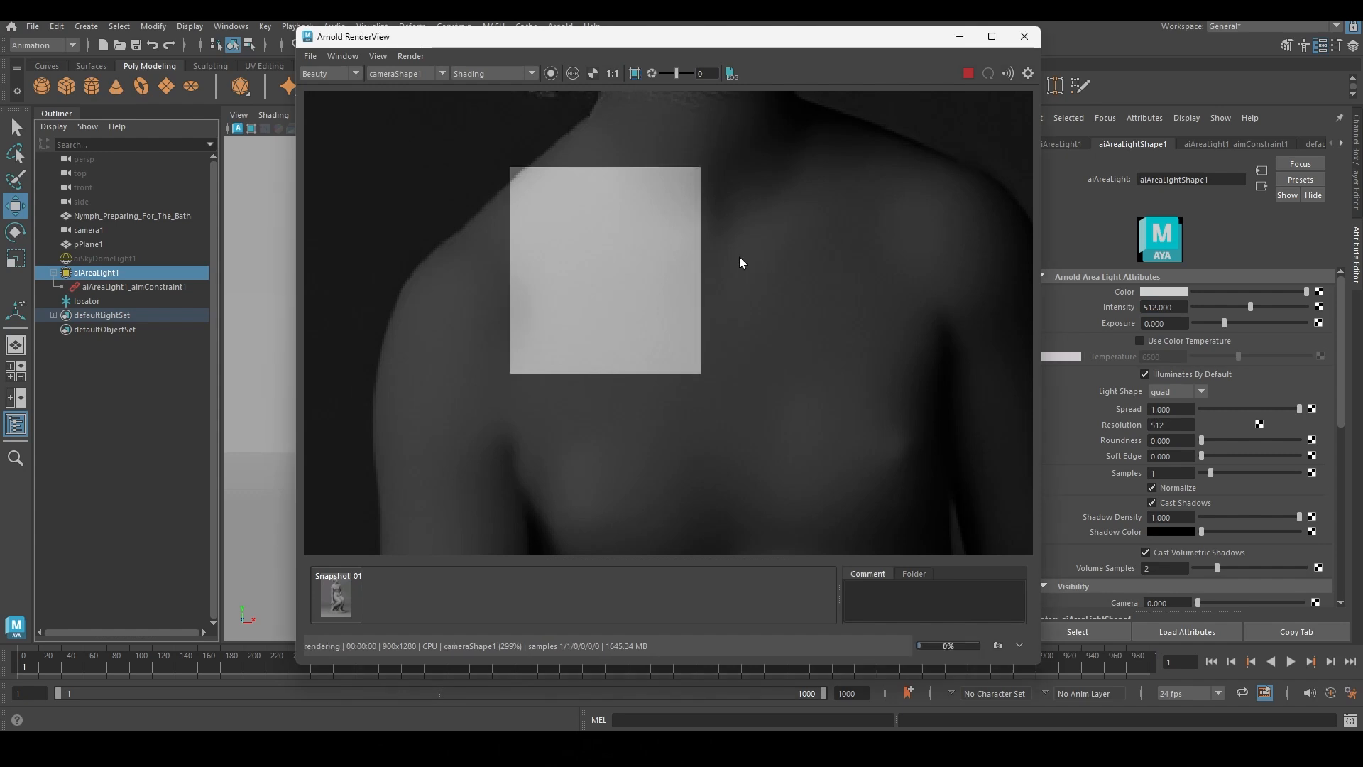
Step: Render the full frame again and draw a new render region over the statue's shoulder and upper chest
scroll(739, 257, "down", 5)
scroll(692, 255, "down", 1)
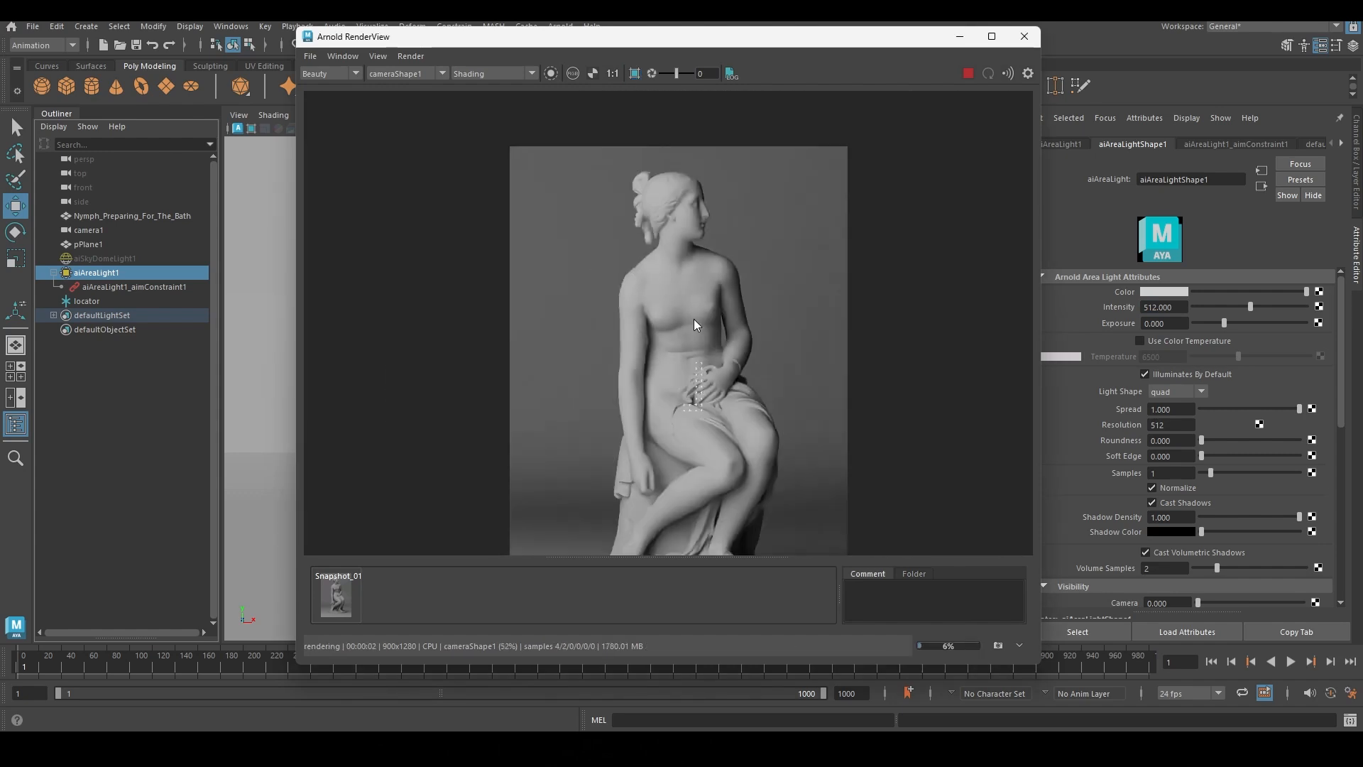
scroll(624, 226, "up", 5)
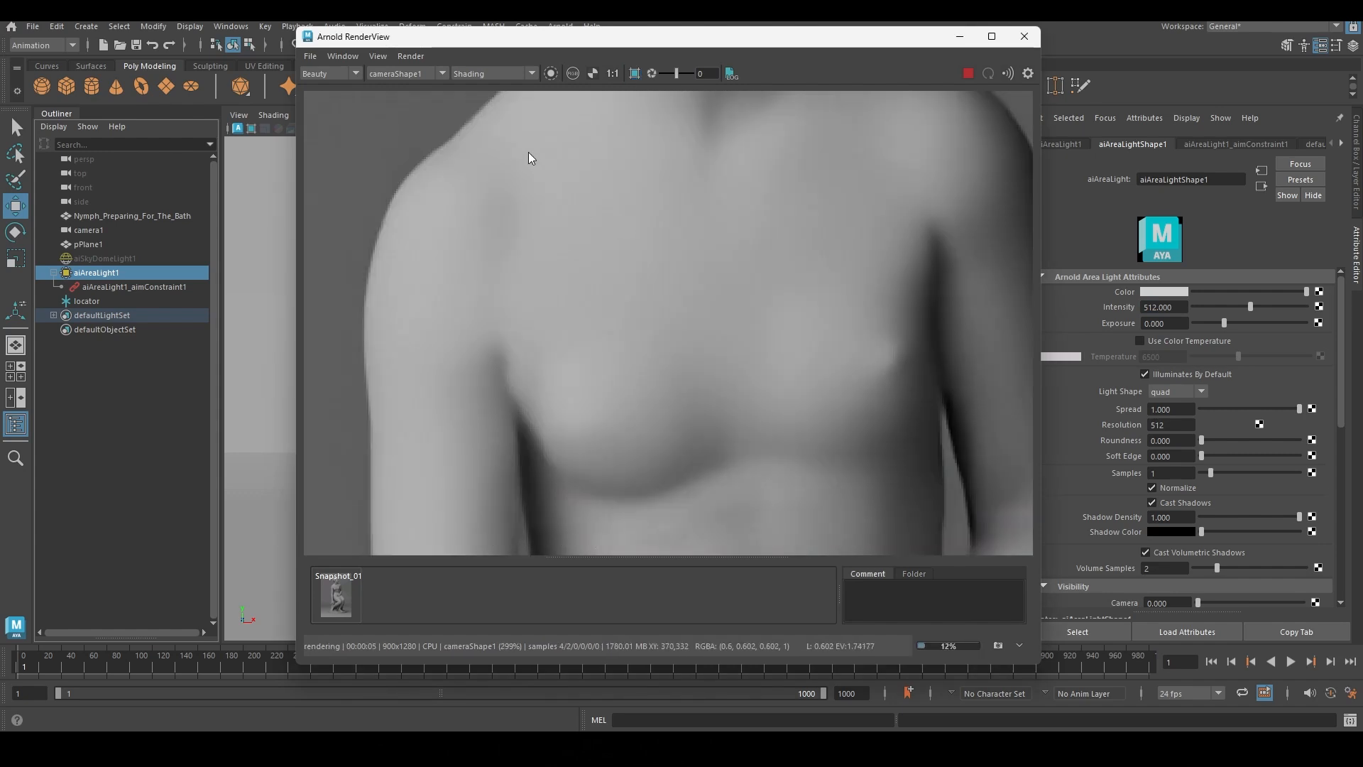
left_click_drag(511, 127, 668, 255, "shift")
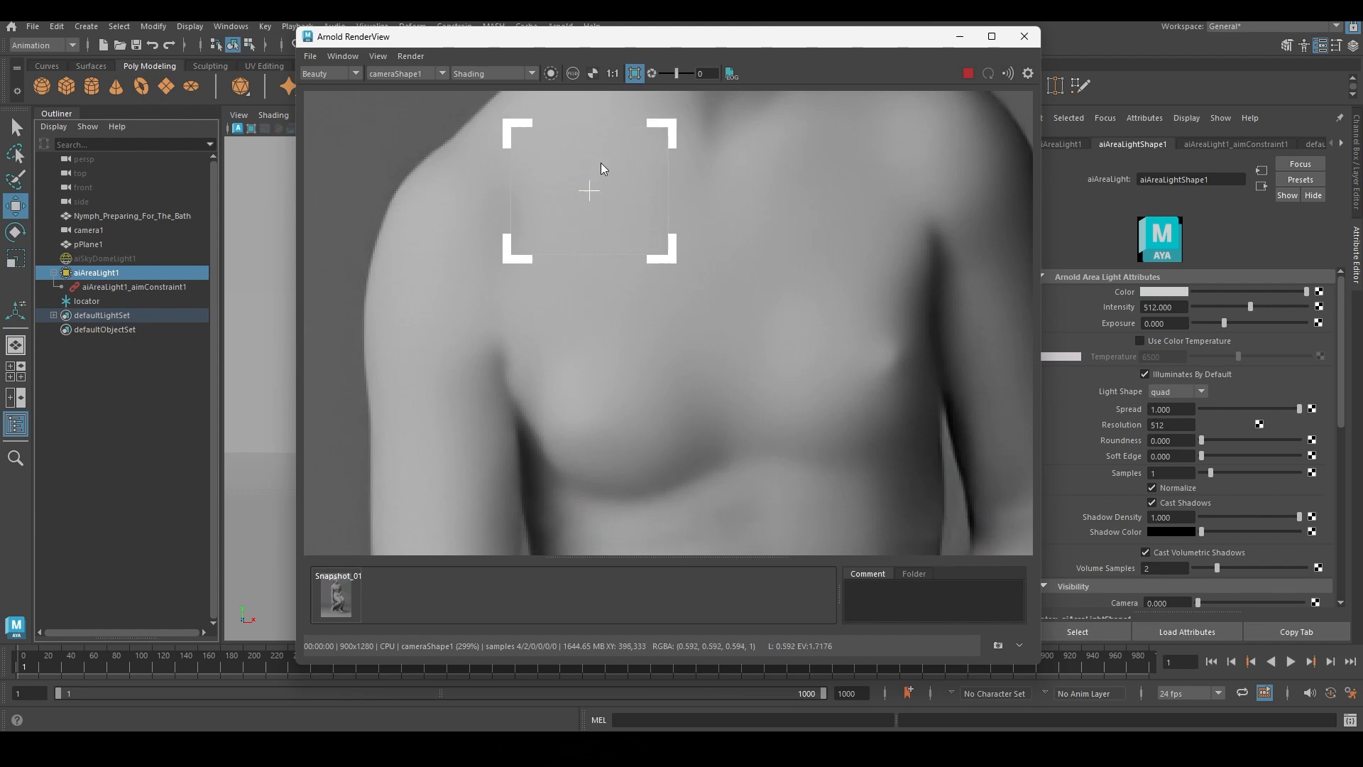
Step: Set the area light's intensity to 56000 to see an extreme value in the render region
left_click(572, 205)
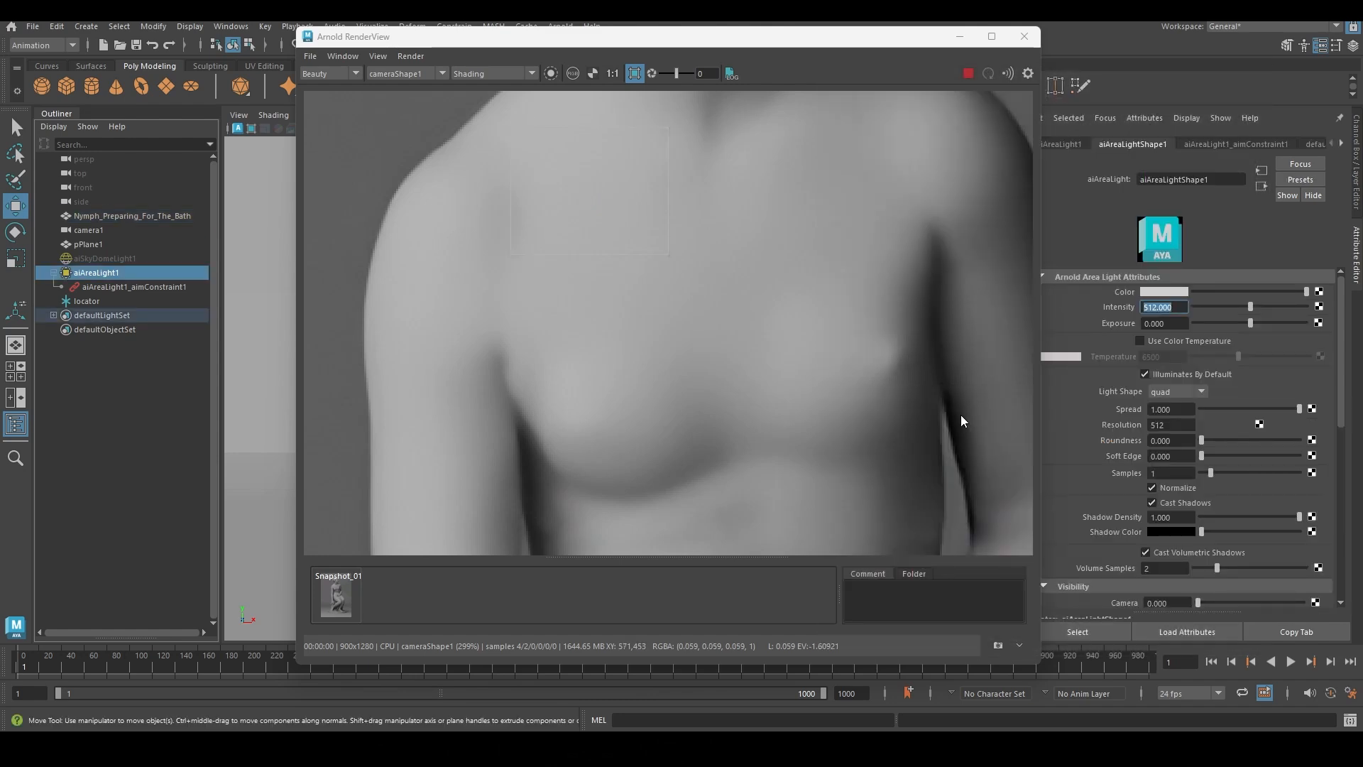
key("Tab")
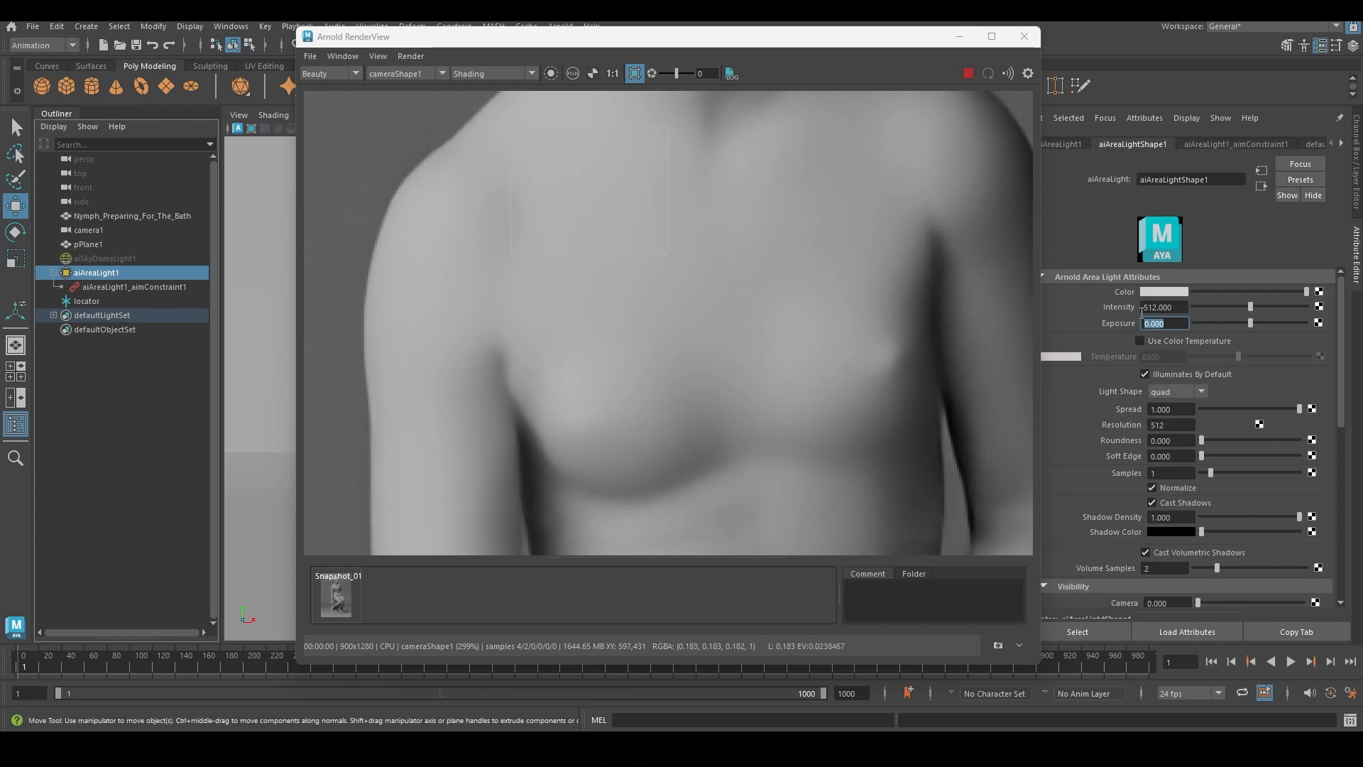
left_click(1183, 307)
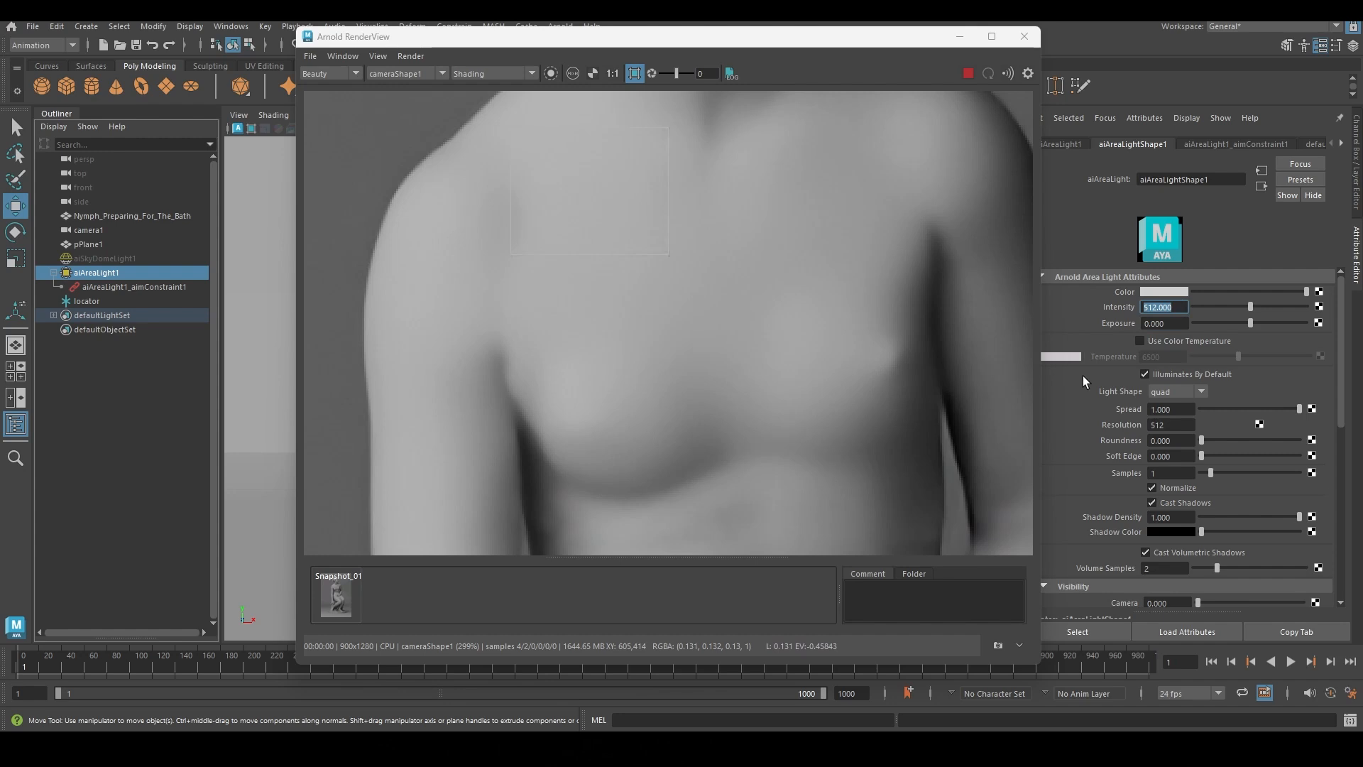
left_click(1171, 321)
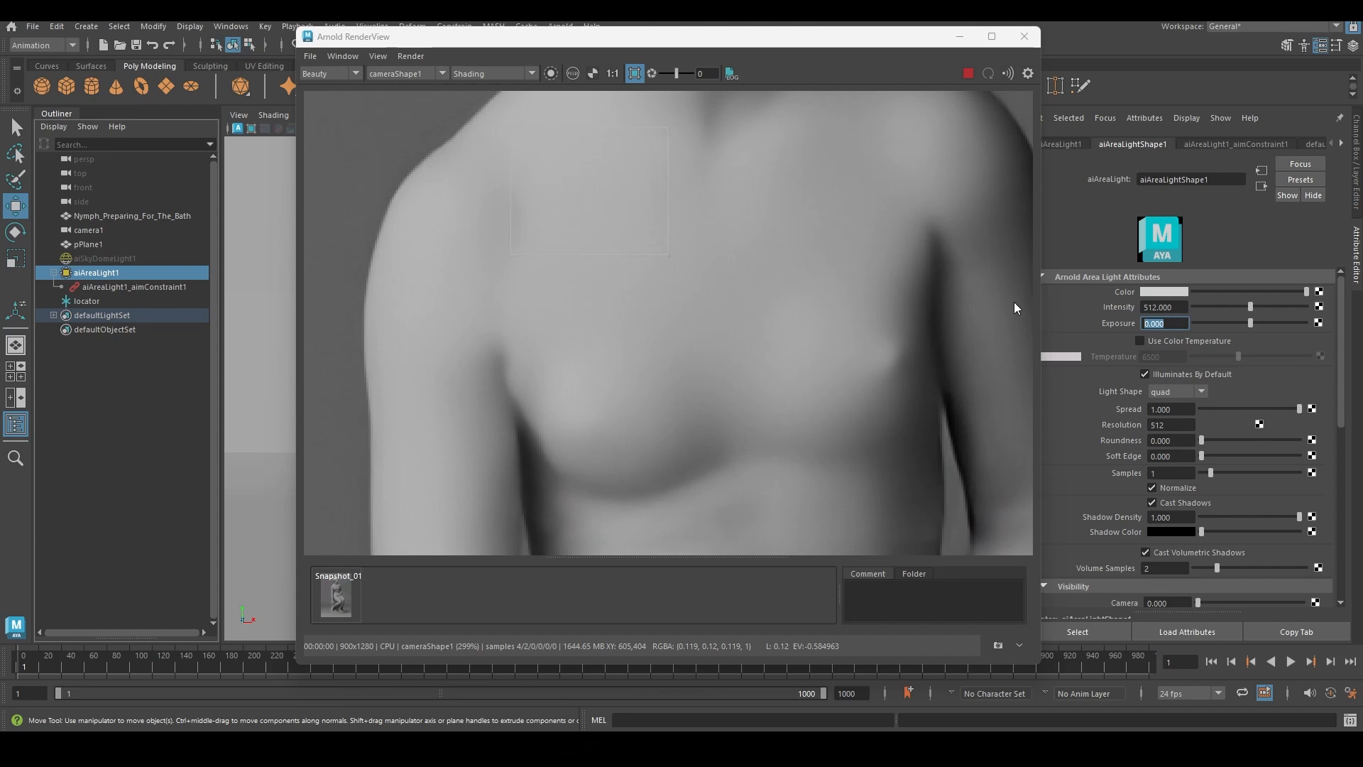
key("shift+Tab")
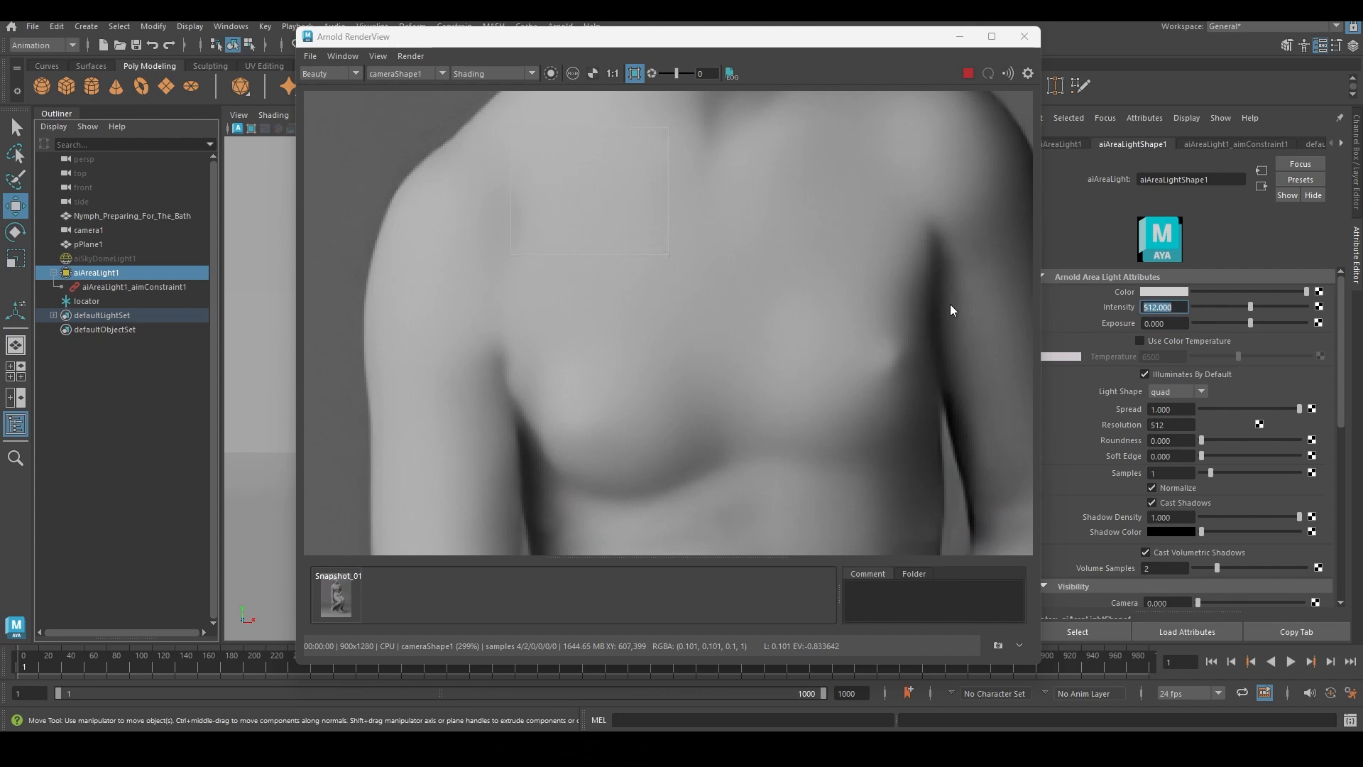
type("56000")
key("Return")
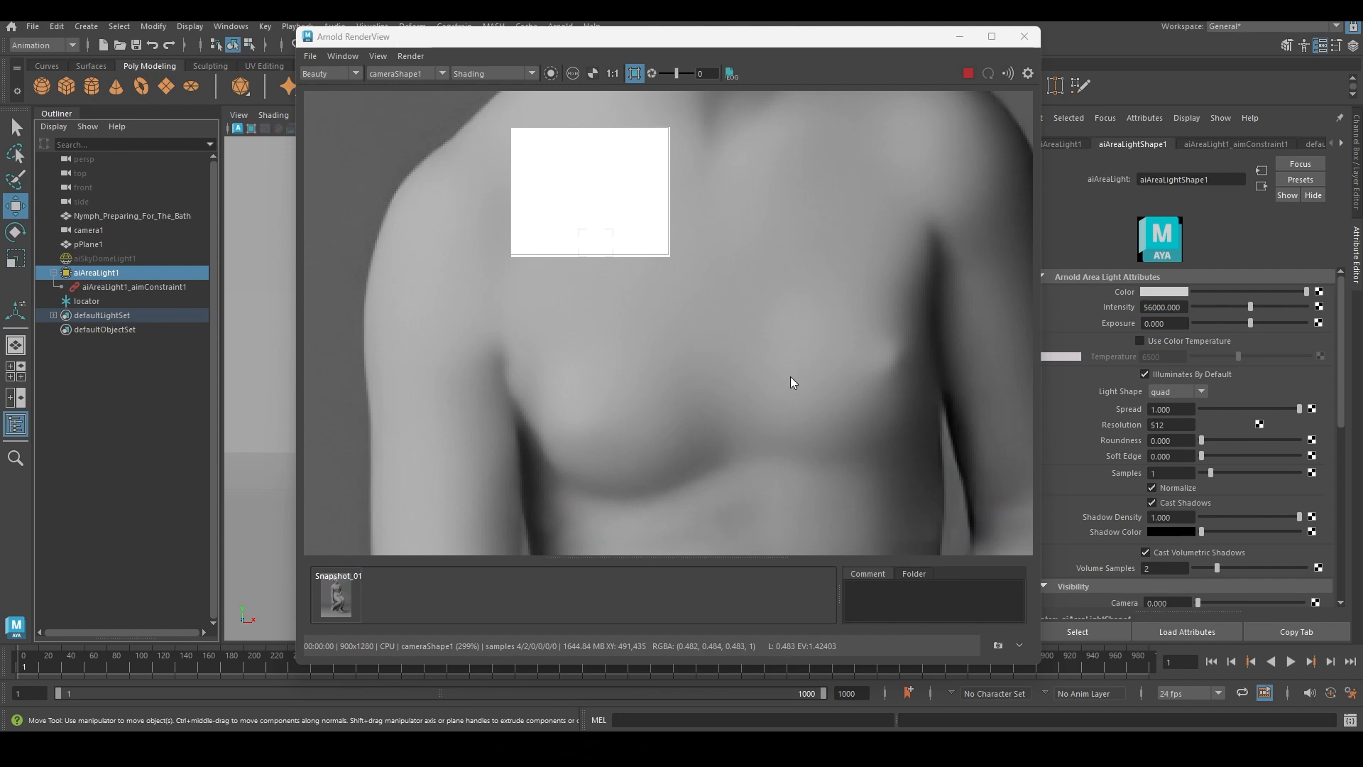
Step: Open the web browser and calculate log2(56000), the exposure equivalent of the light's intensity
left_click(1178, 321)
left_click(1182, 307)
key("Tab")
left_click(534, 747)
type("brow")
left_click(583, 316)
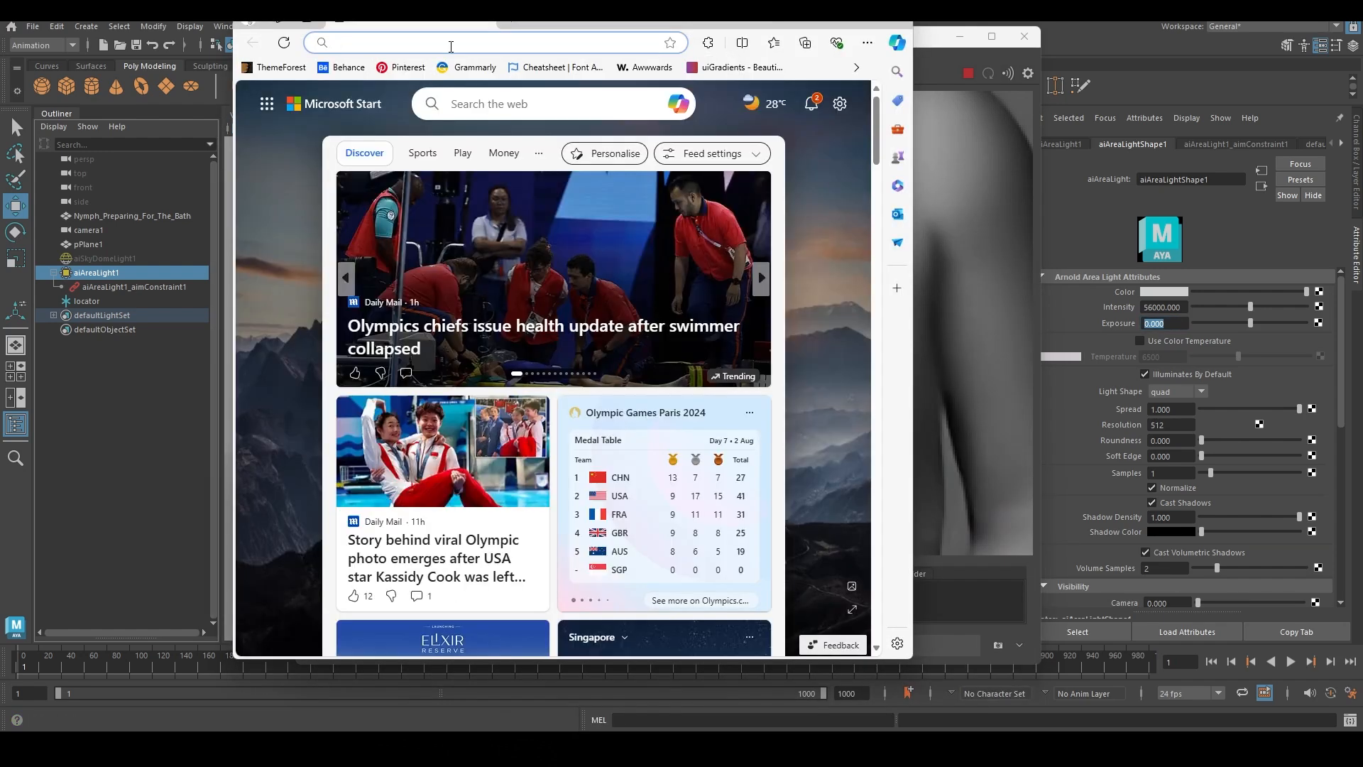
left_click(451, 42)
type("log")
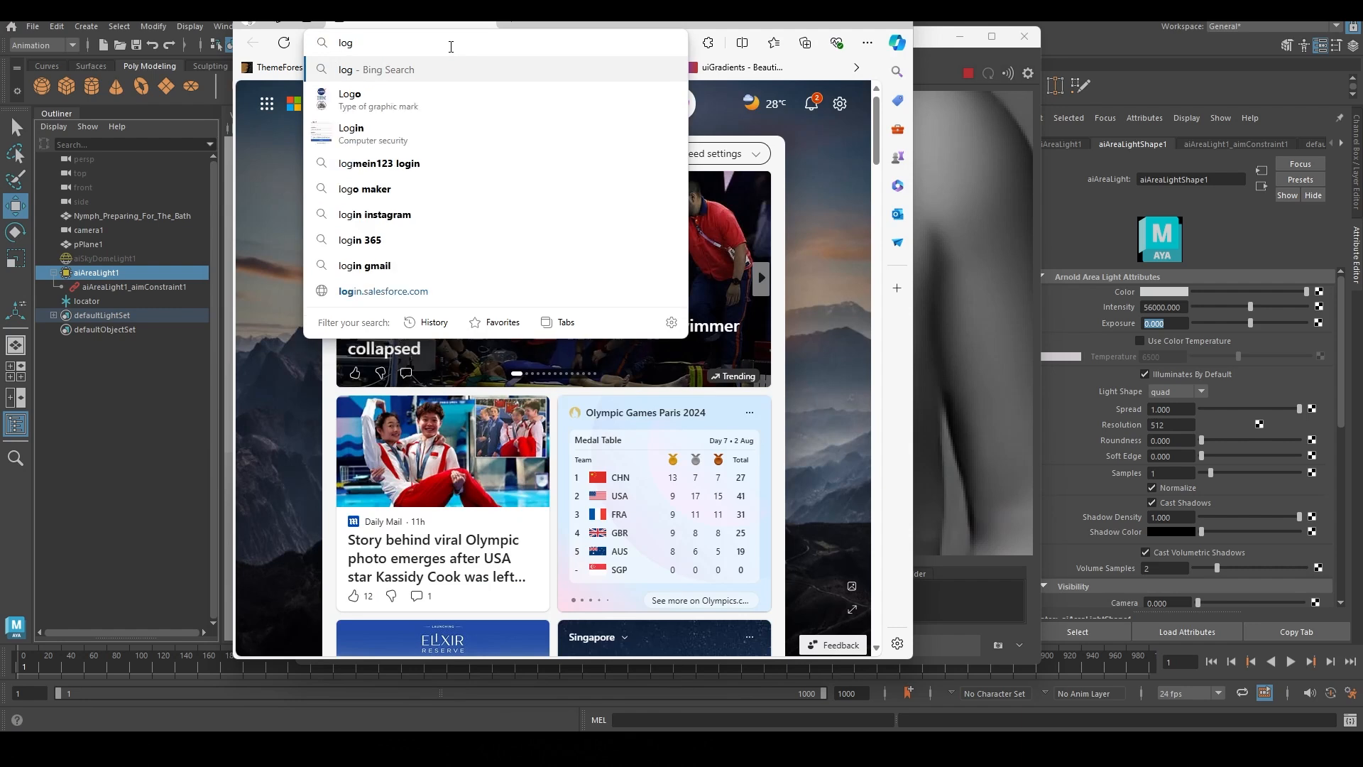
type("2(")
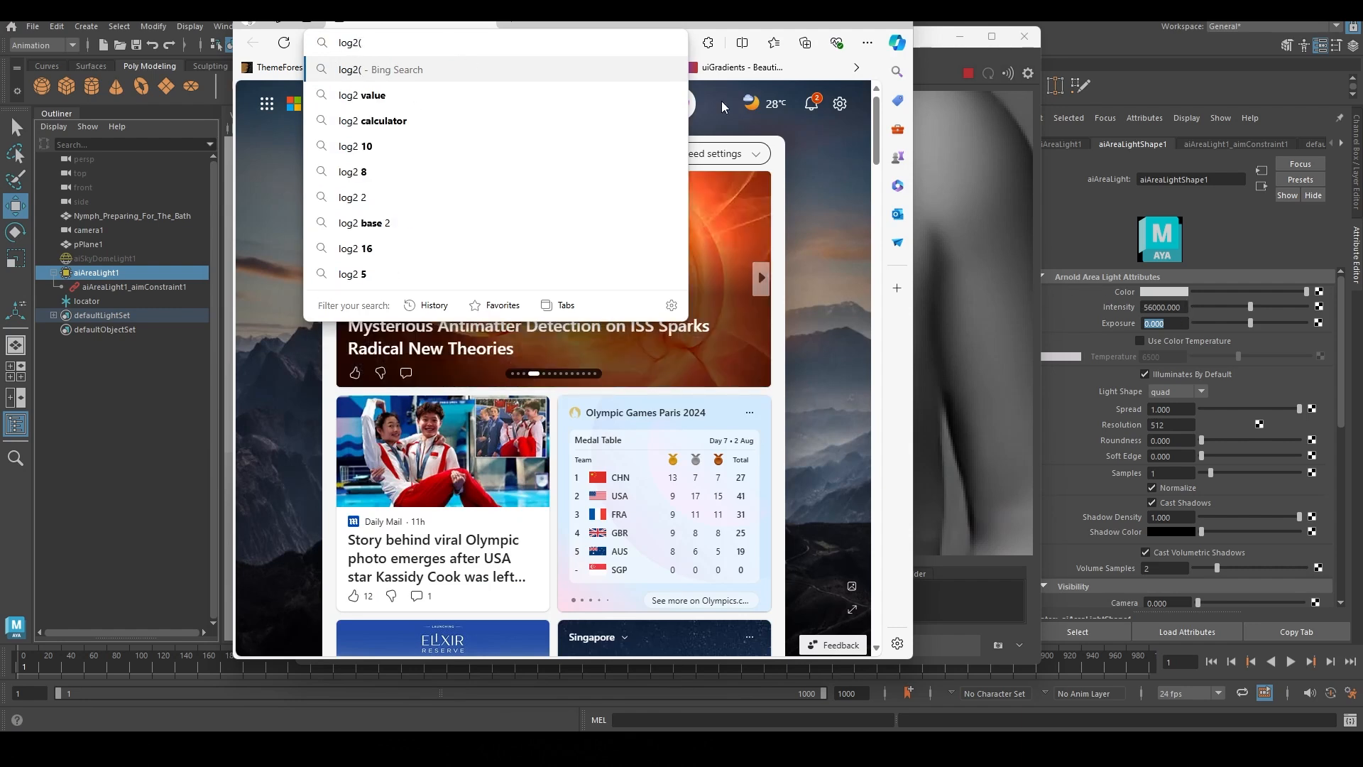
type("56000)")
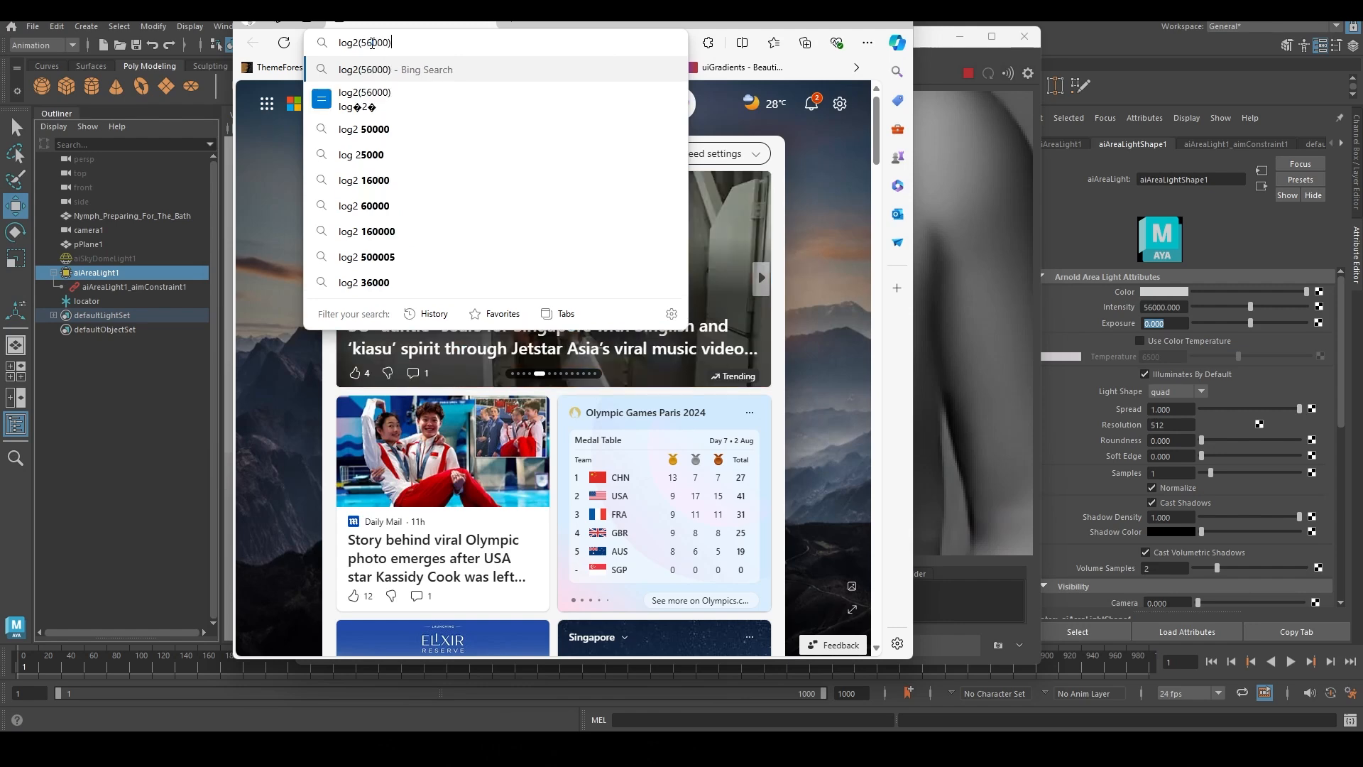
key("Return")
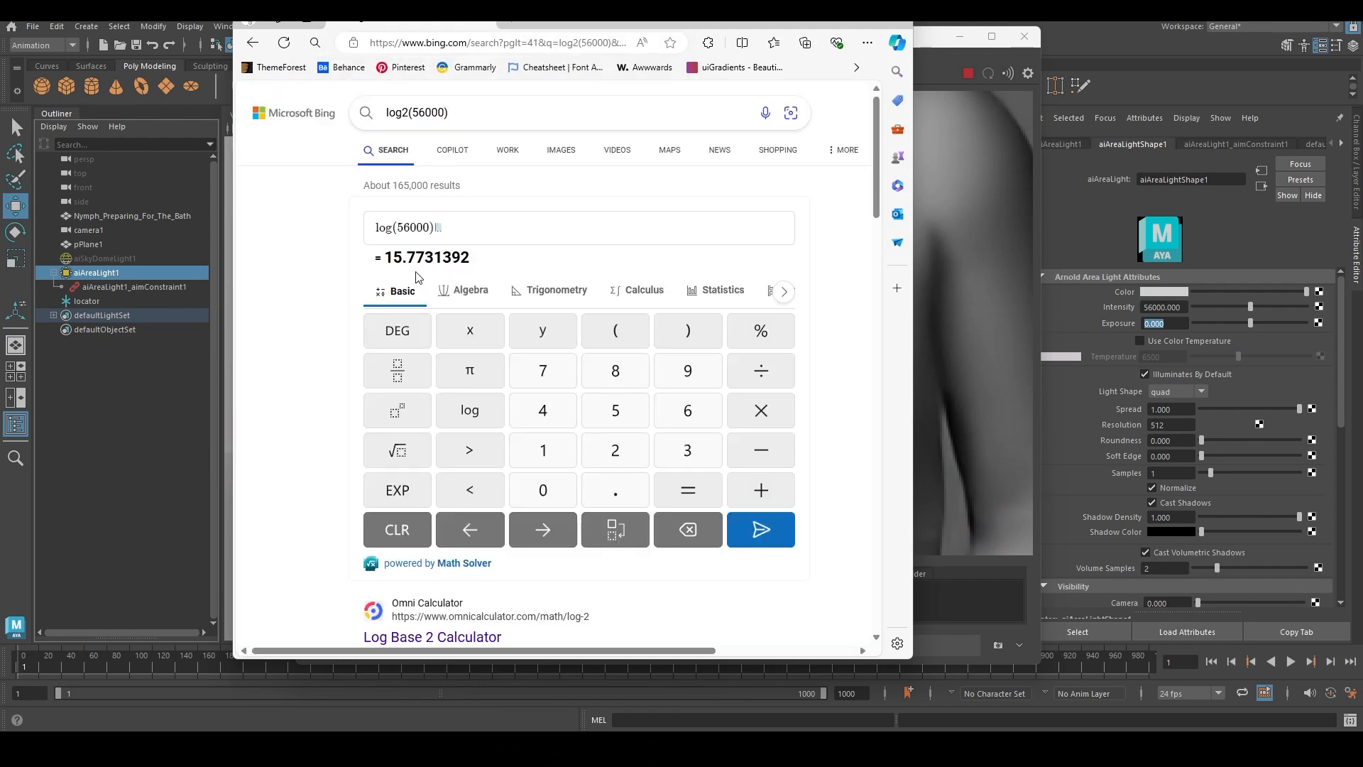
left_click_drag(477, 262, 382, 260)
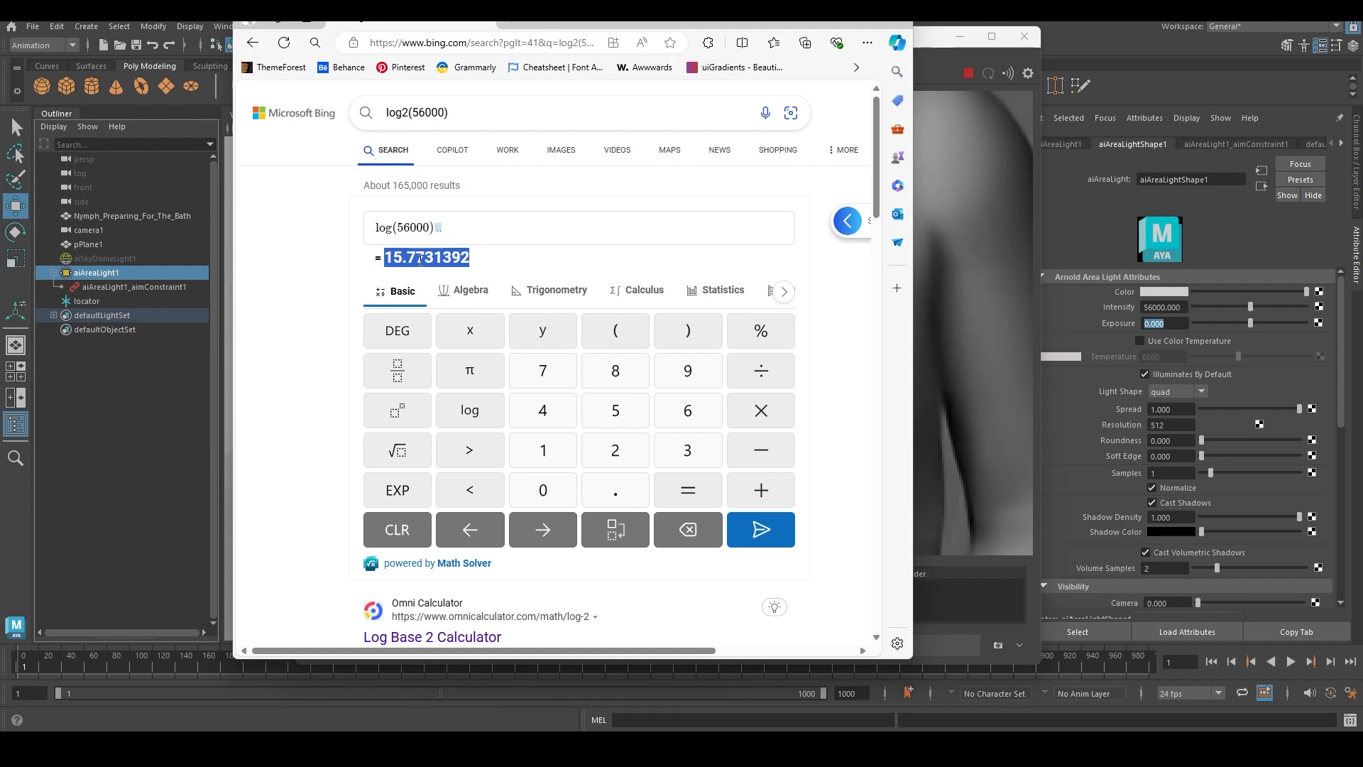
Step: Return to Maya and set the area light's intensity to 512
left_click(1170, 323)
double_click(1180, 307)
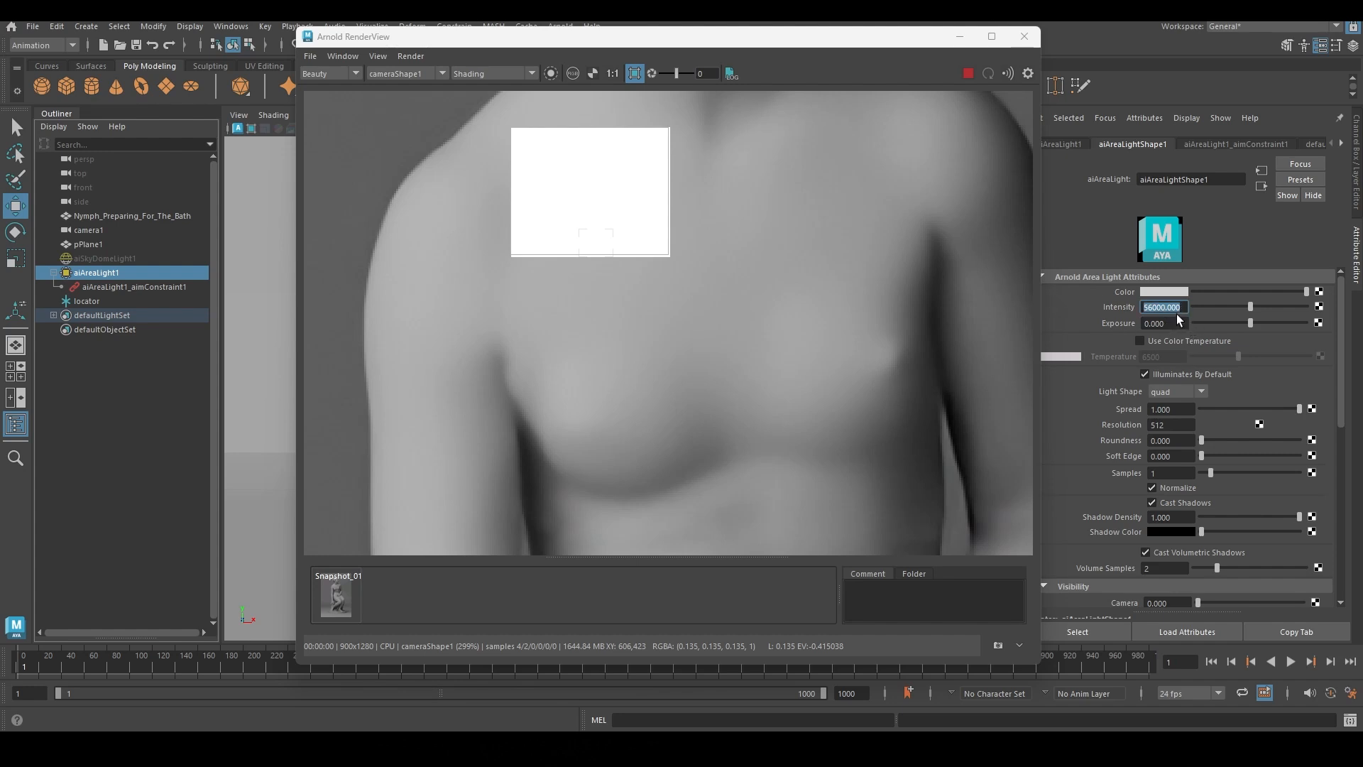
type("512")
key("Return")
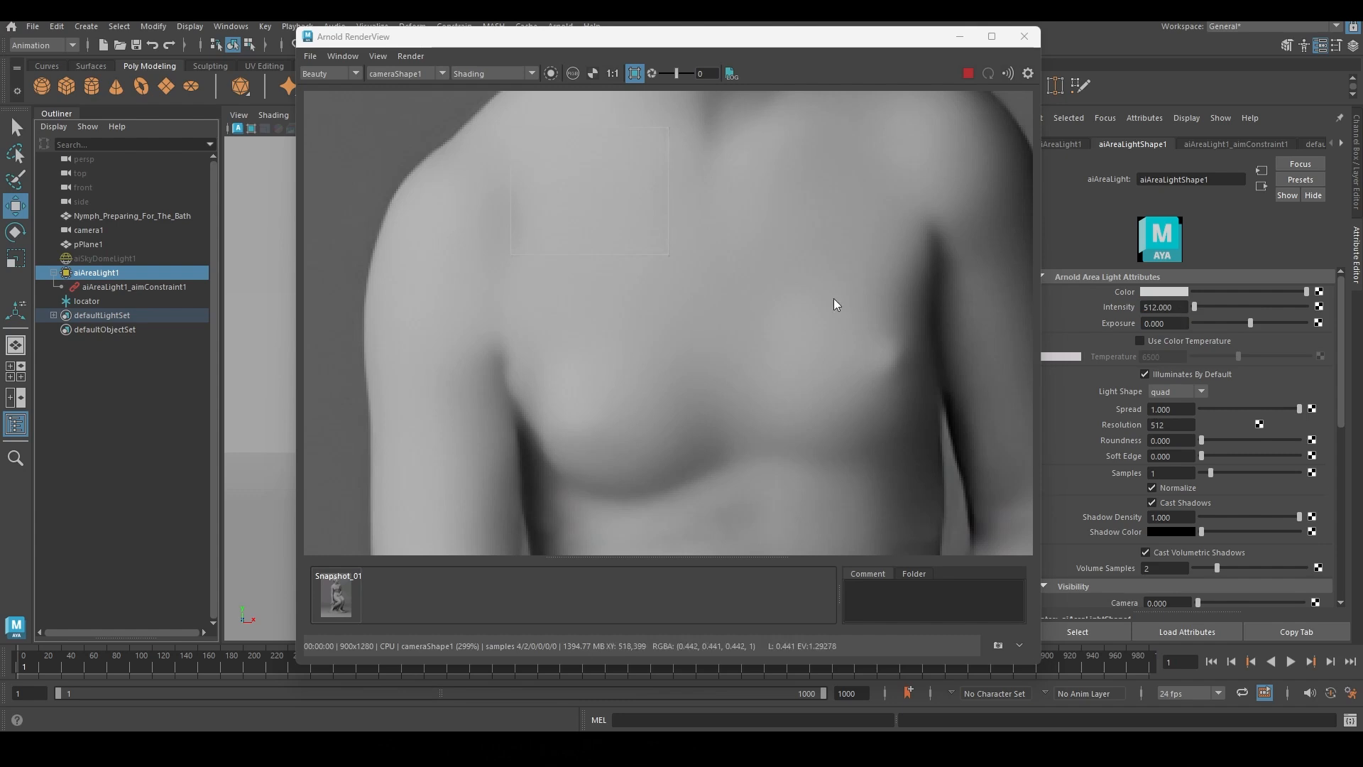
Step: Render the full frame of the statue and store a snapshot of it
scroll(757, 278, "down", 5)
scroll(769, 288, "down", 2)
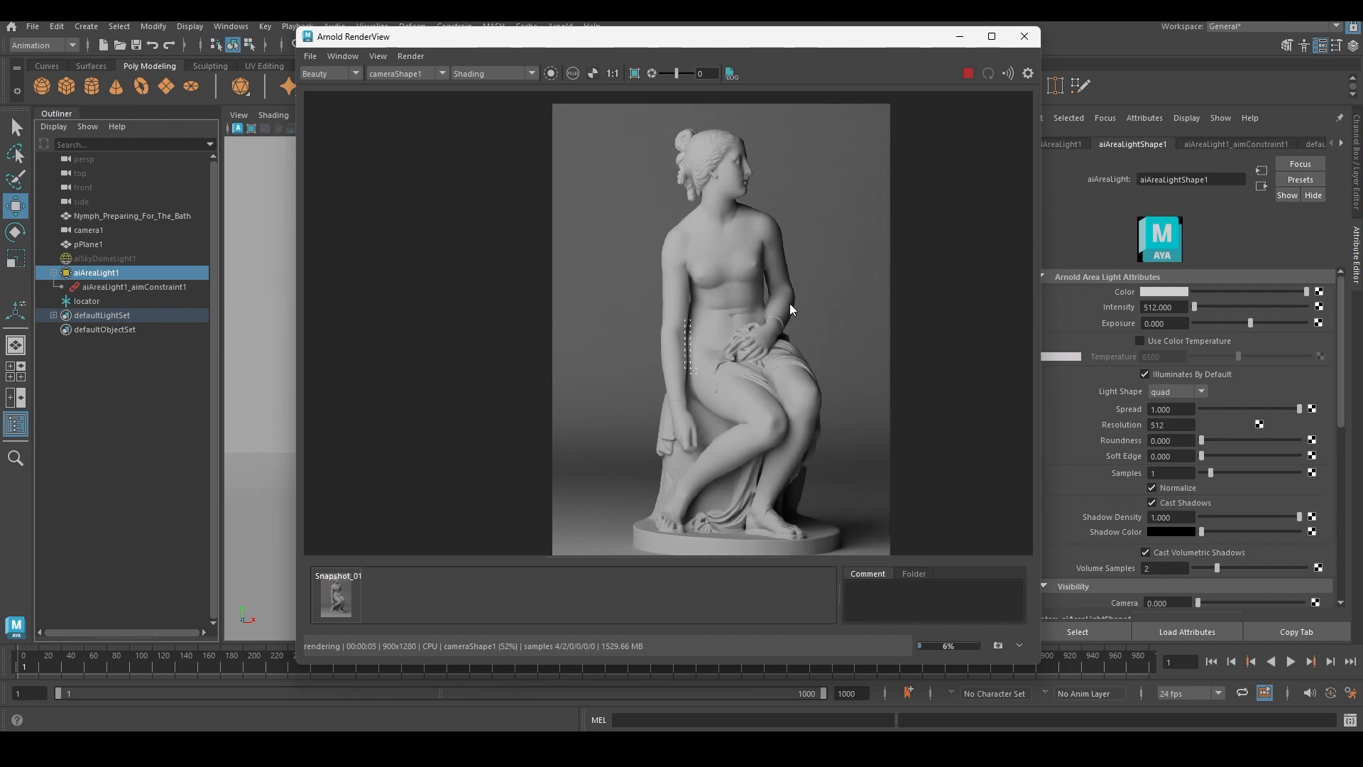
left_click(998, 646)
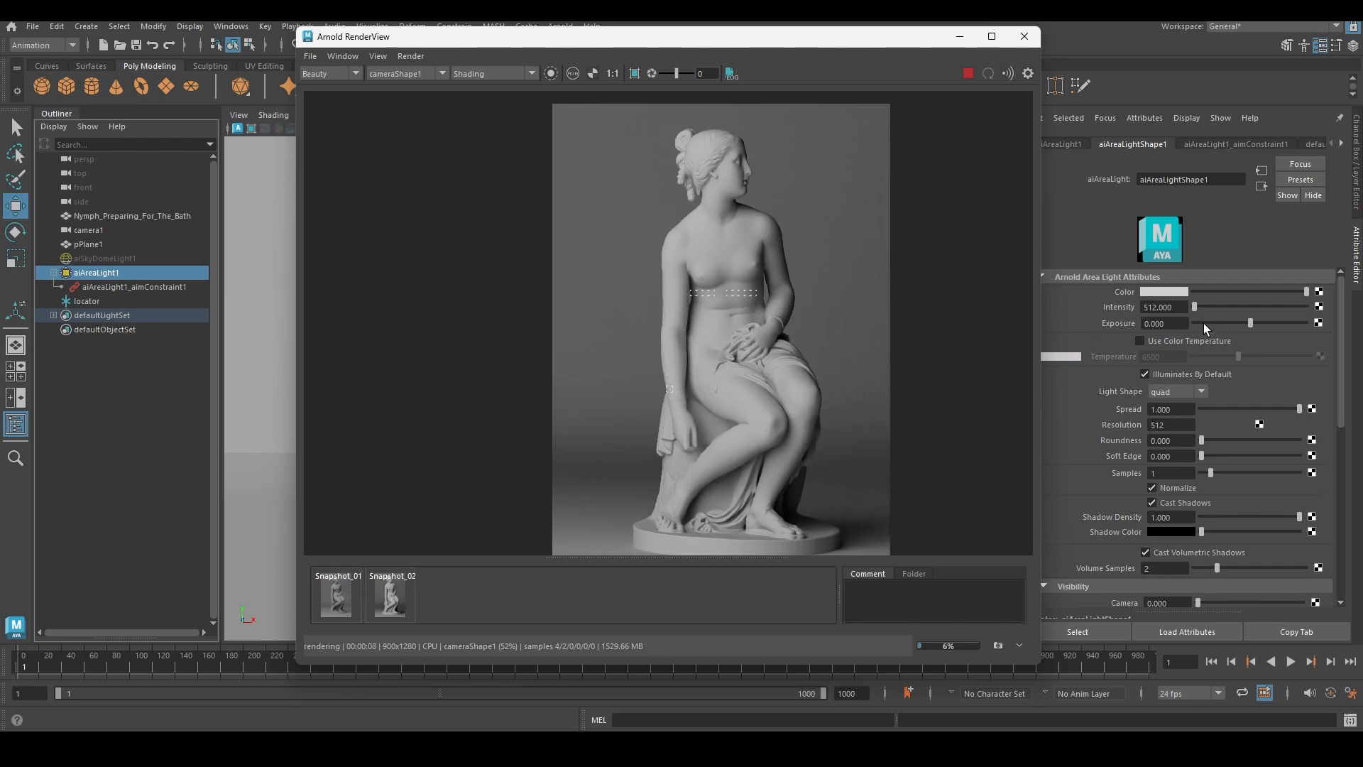
Step: Switch to the web browser and calculate log2(512) to find the matching exposure value
double_click(1167, 306)
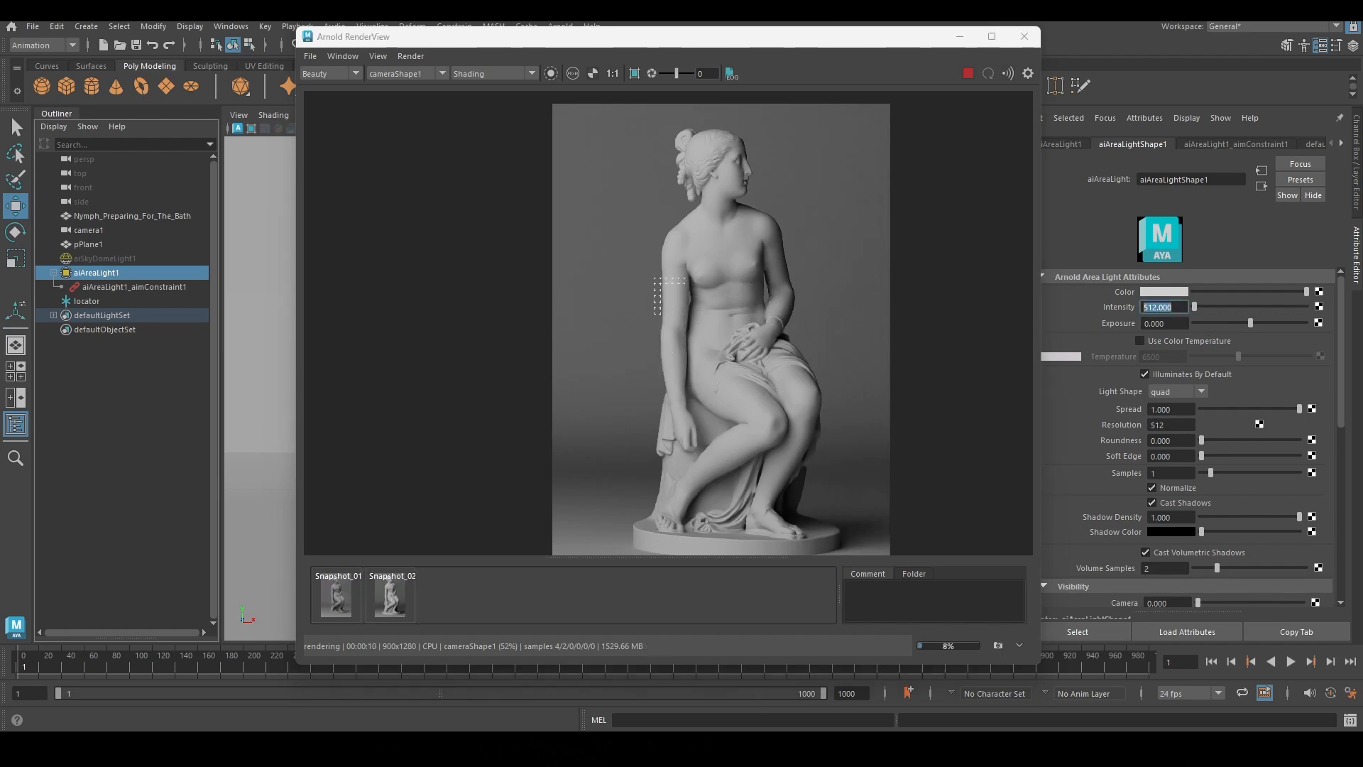
key("alt+Tab")
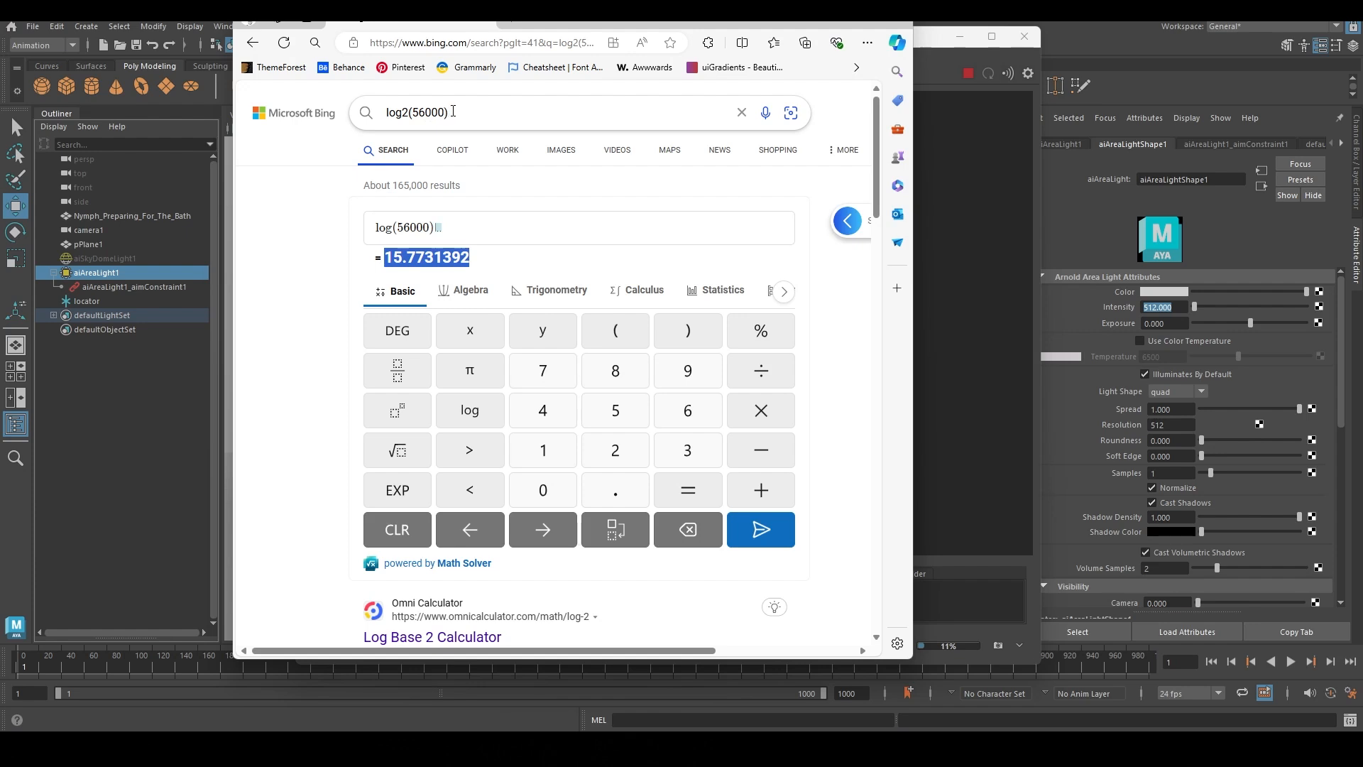
left_click_drag(423, 113, 446, 114)
type("12")
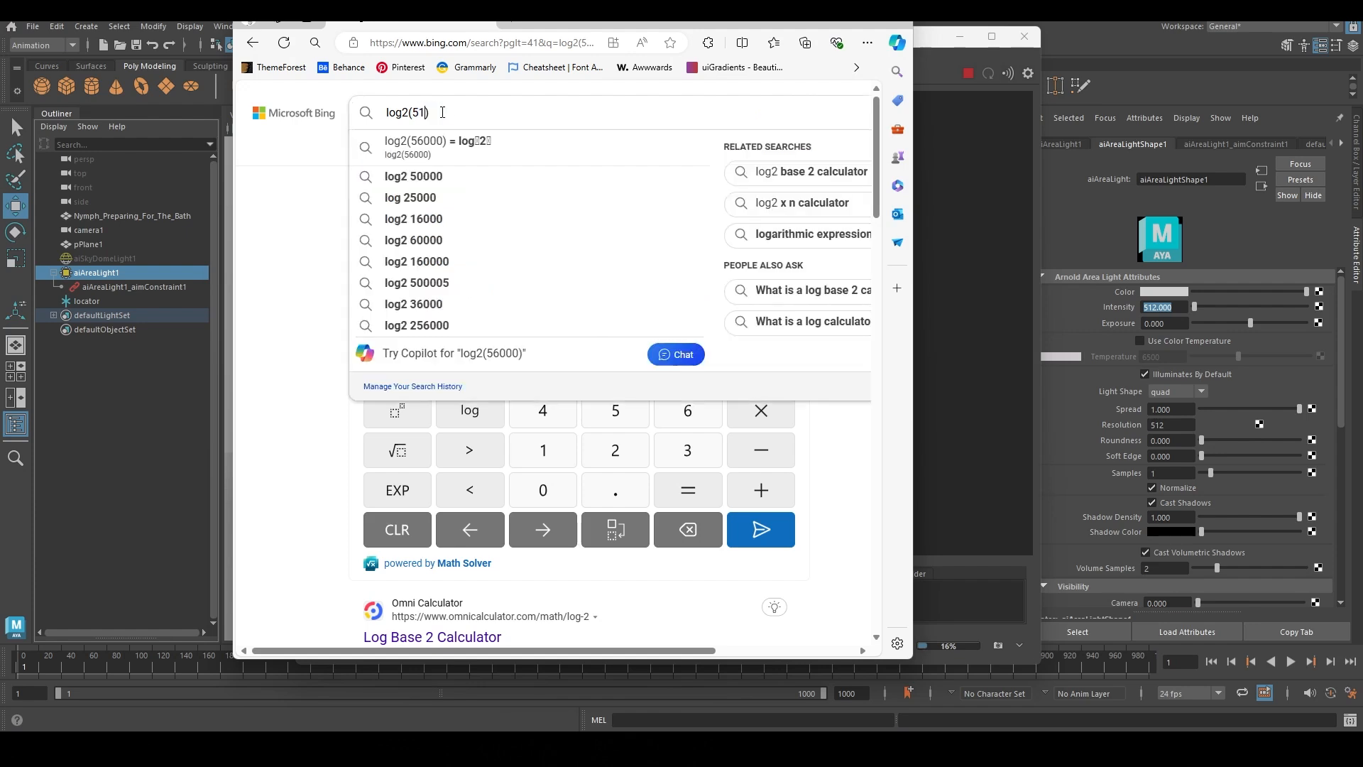
key("Return")
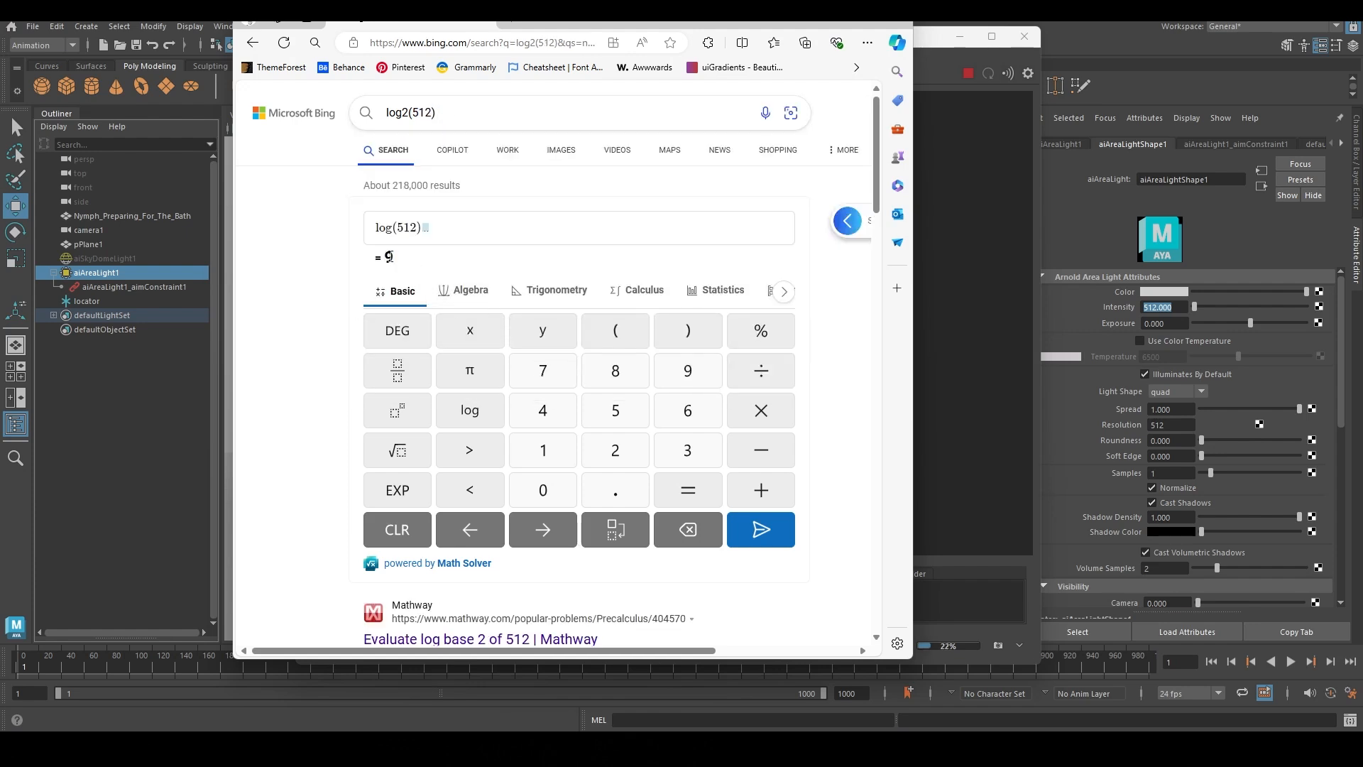
double_click(389, 258)
left_click(948, 50)
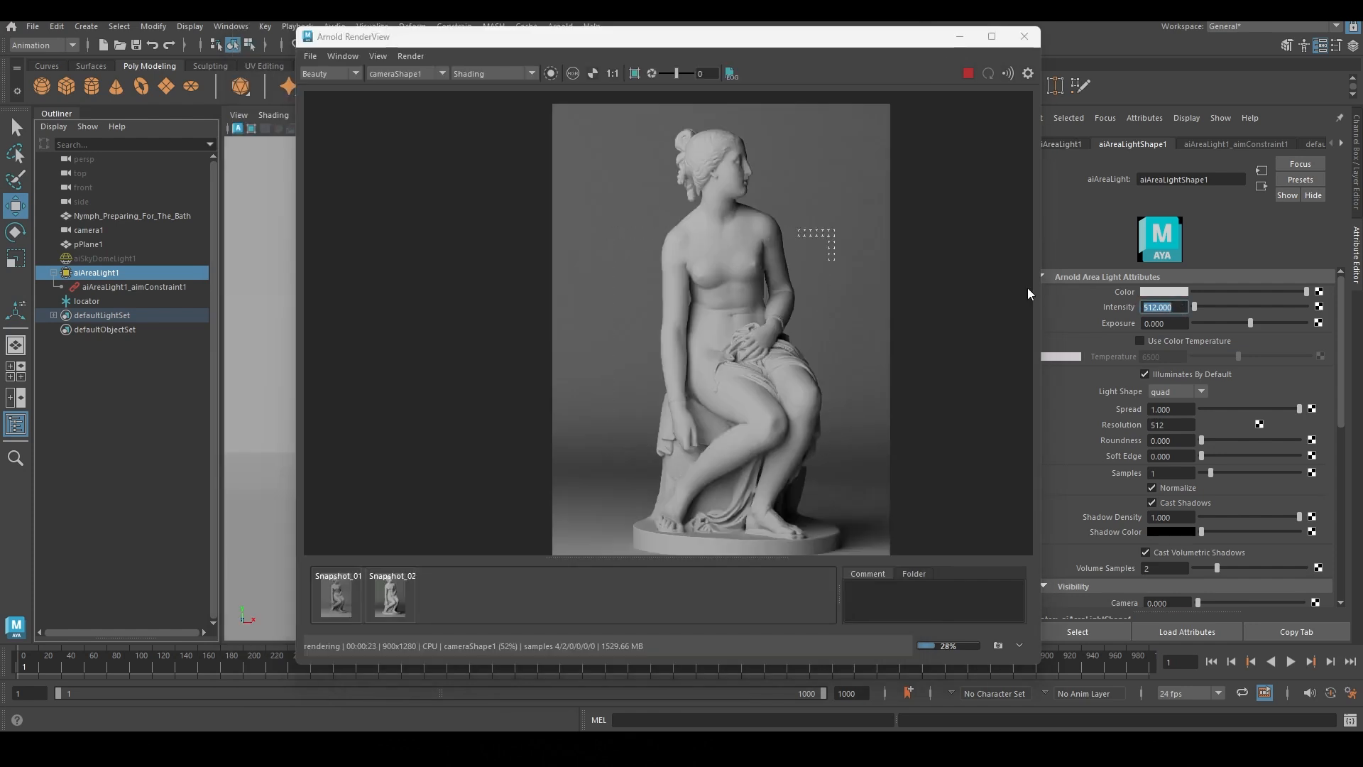
Step: Set the area light's intensity to 1 and its exposure to 9
type("1")
key("Tab")
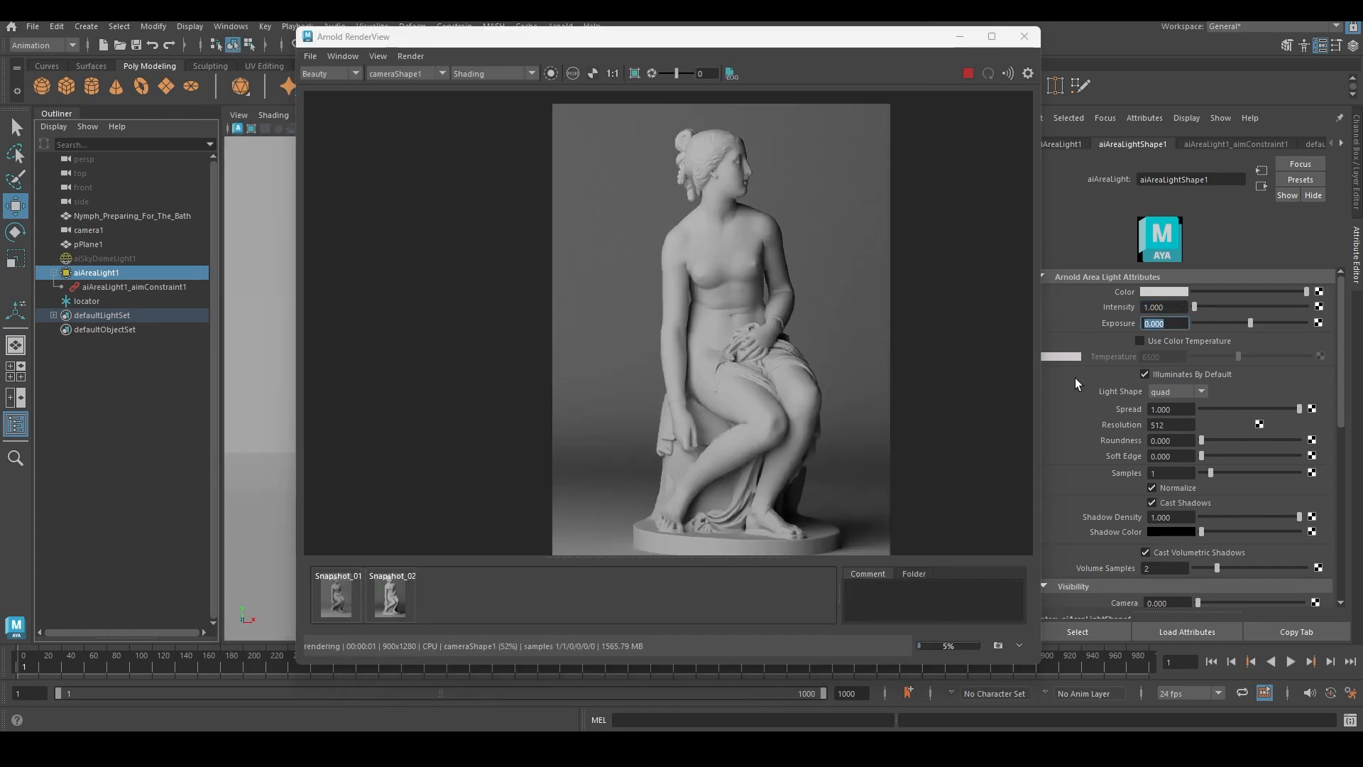
type("512")
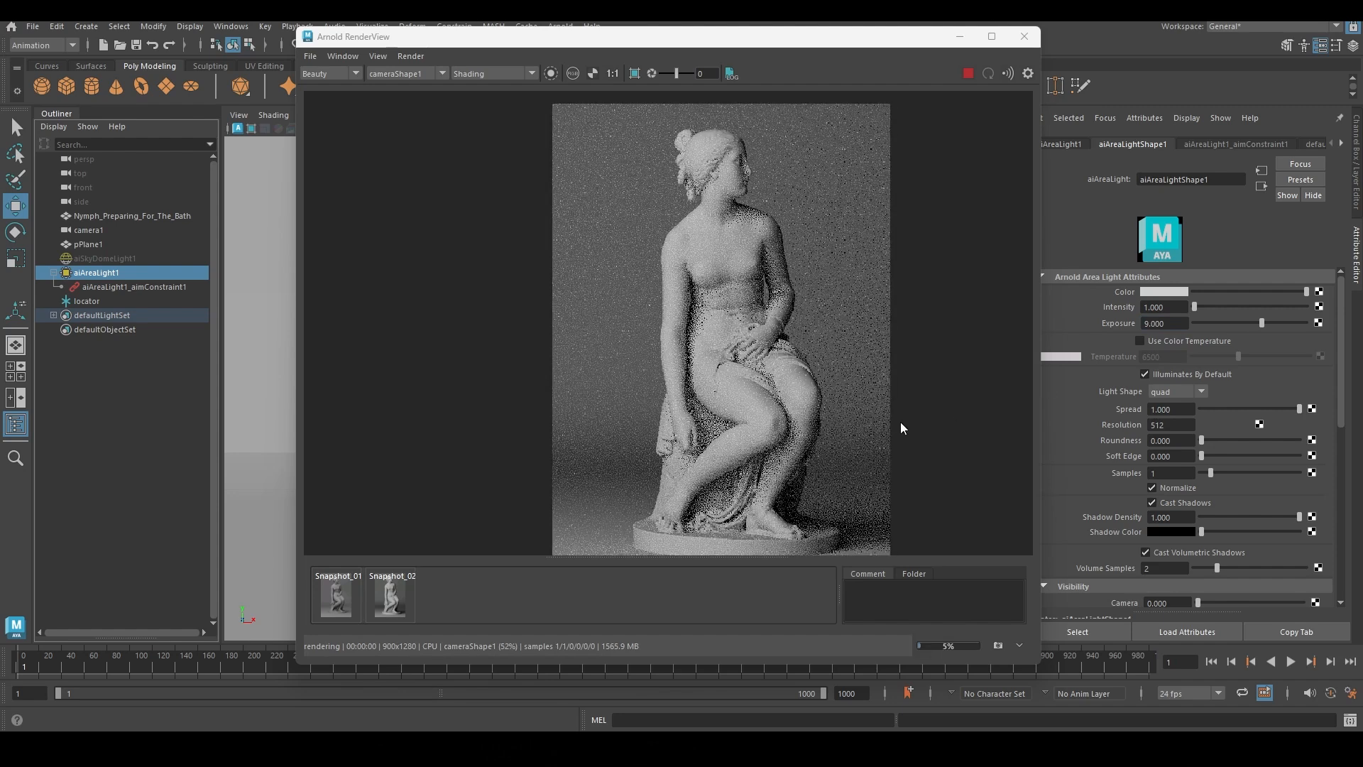
Step: Compare the live render with the second snapshot by repeatedly switching between them over the whole statue
left_click(395, 603)
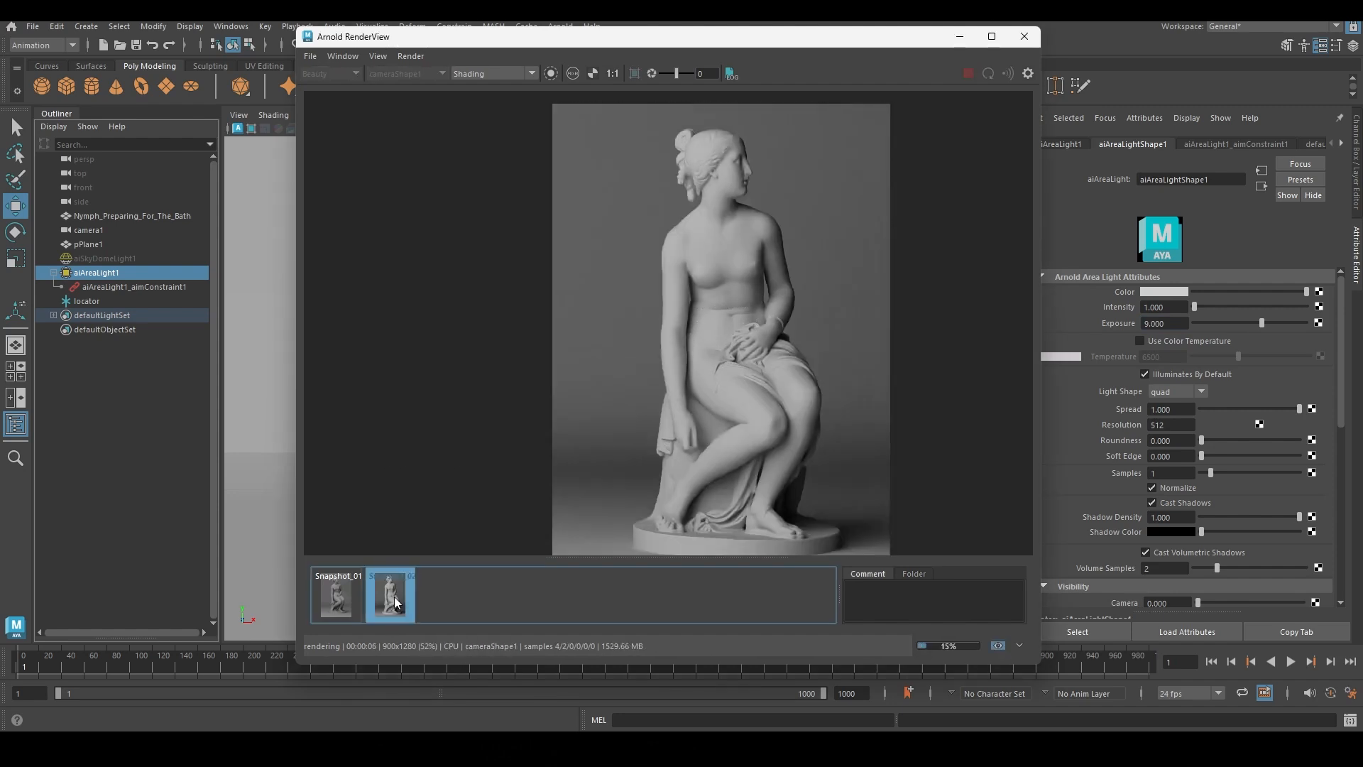
left_click(395, 602)
left_click(395, 603)
left_click(395, 602)
left_click(395, 603)
left_click(395, 602)
left_click(395, 603)
left_click(396, 603)
Step: Compare the live render with the second snapshot close up on the statue's torso and arm
scroll(752, 291, "up", 4)
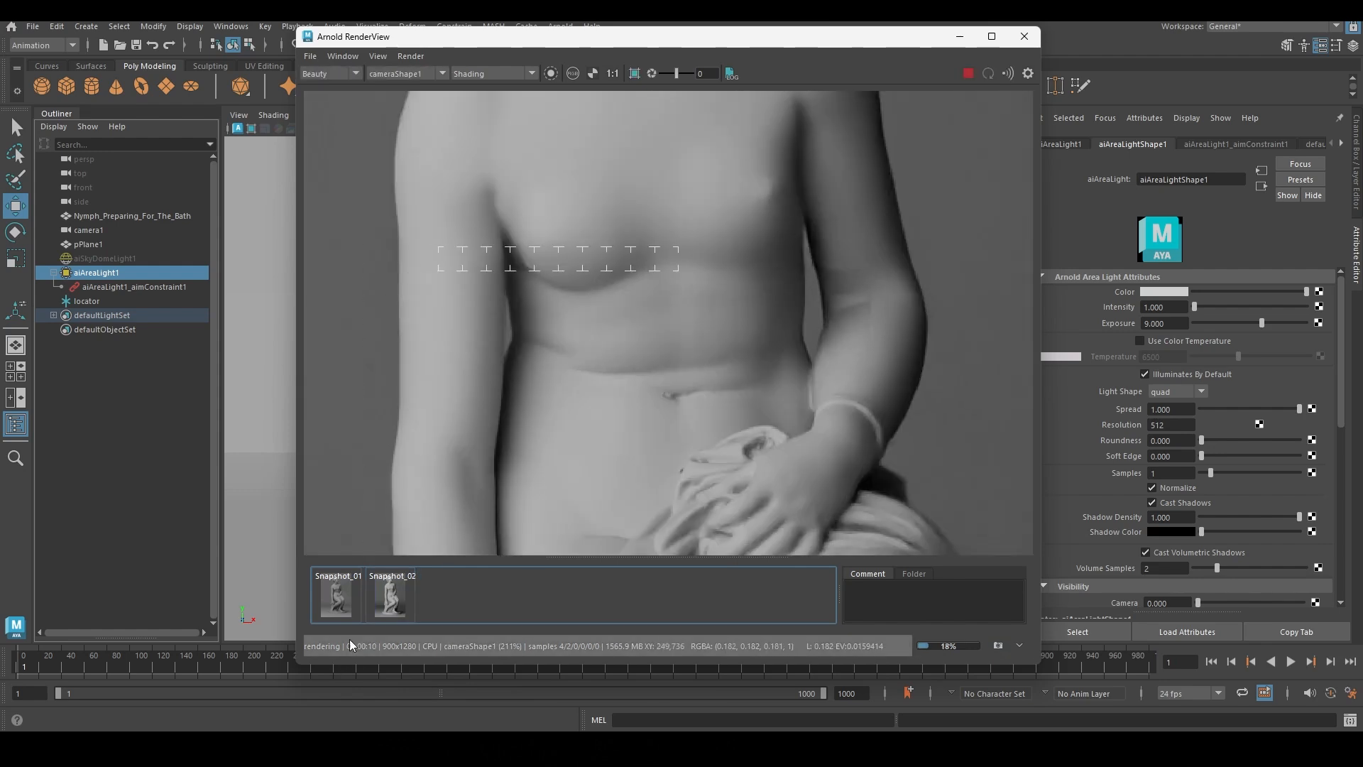
left_click(392, 598)
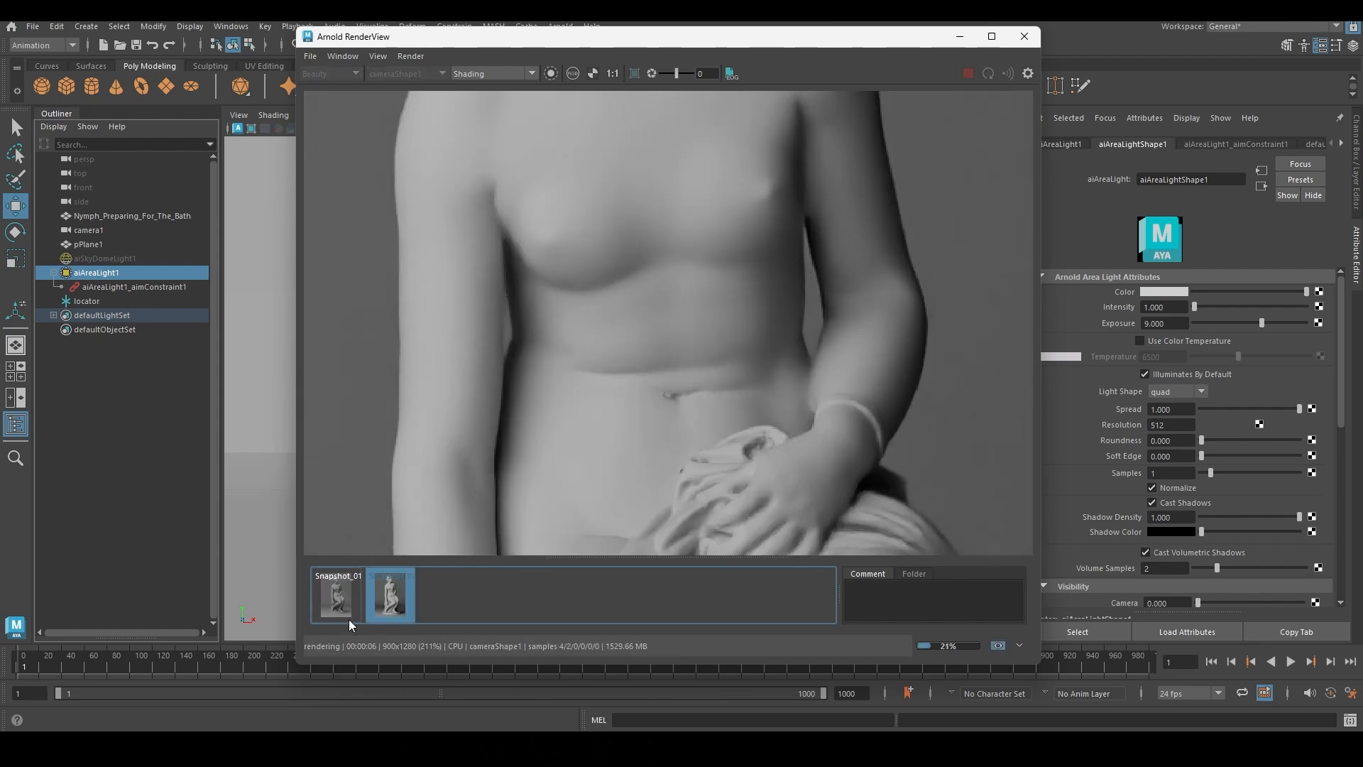
left_click(394, 603)
left_click(394, 602)
left_click(394, 602)
left_click(394, 603)
left_click(394, 603)
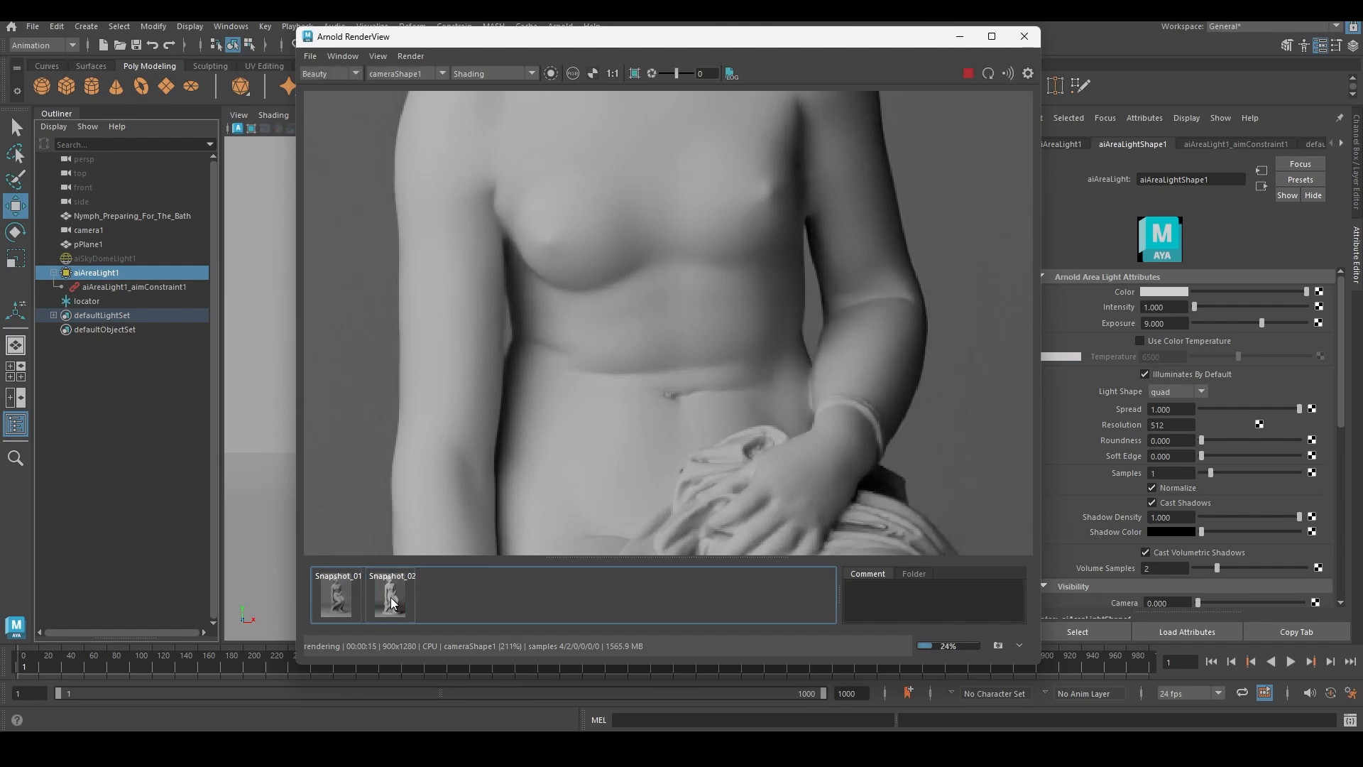
left_click(394, 602)
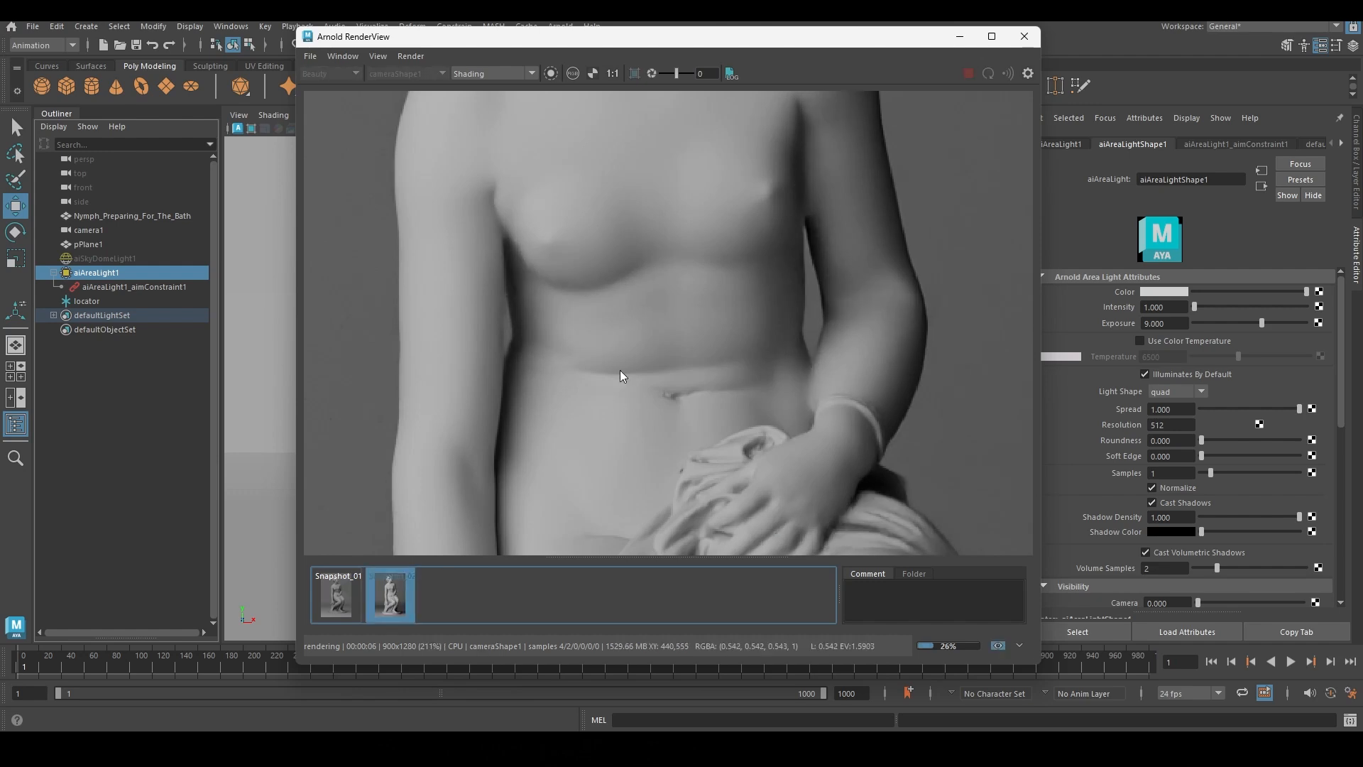
left_click(384, 597)
left_click(384, 596)
left_click(384, 596)
left_click(384, 596)
left_click(384, 596)
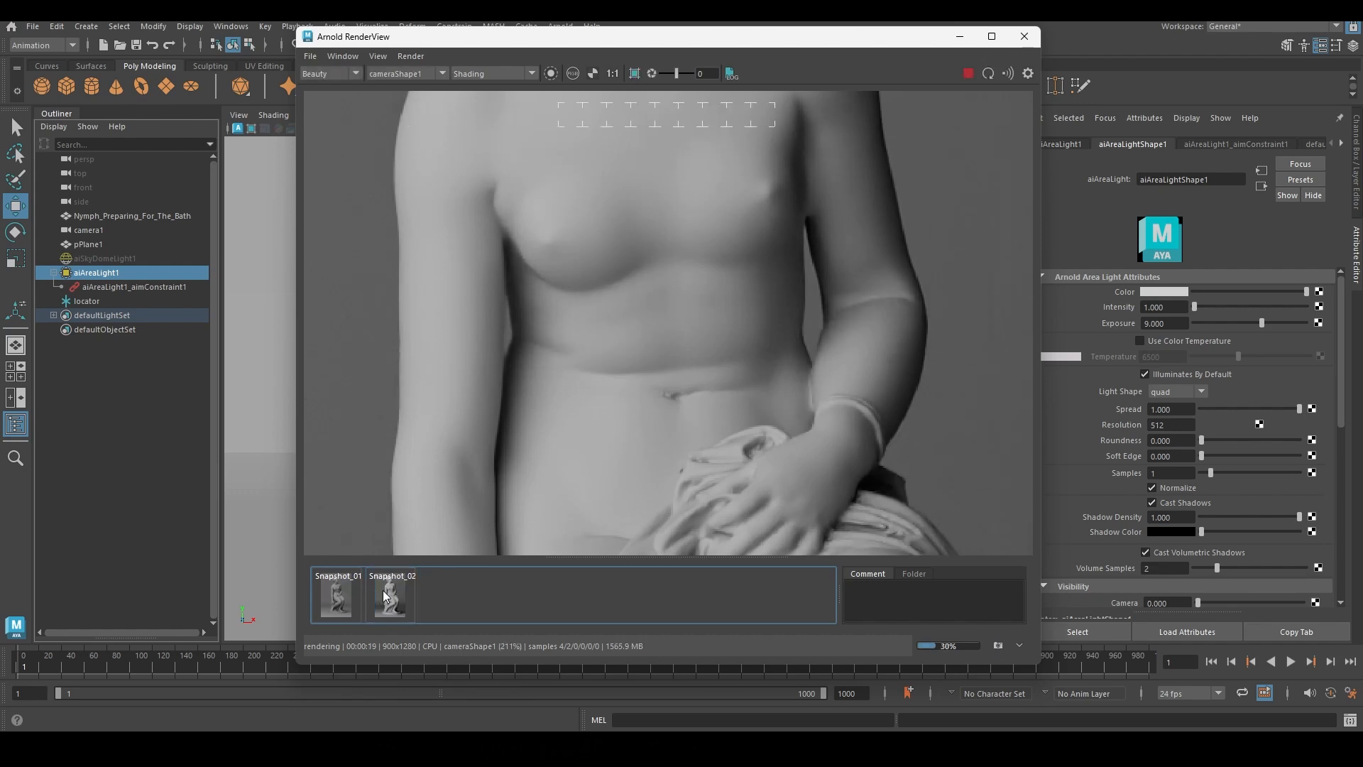
left_click(384, 596)
left_click(384, 596)
left_click(384, 596)
left_click(384, 596)
left_click(384, 596)
left_click(384, 597)
scroll(666, 377, "down", 5)
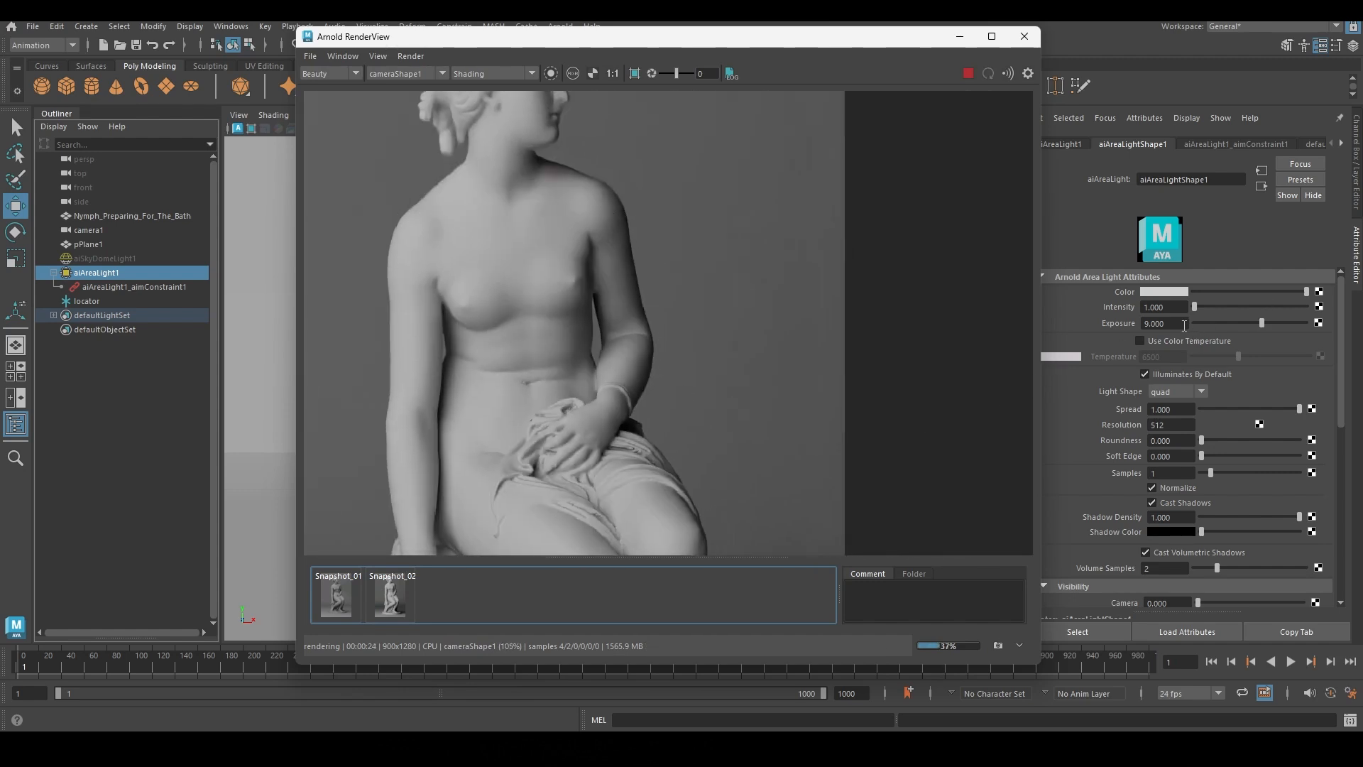
Step: Show the scene through the persp camera and move the area light farther away from the statue
left_click(1183, 323)
scroll(653, 326, "down", 2)
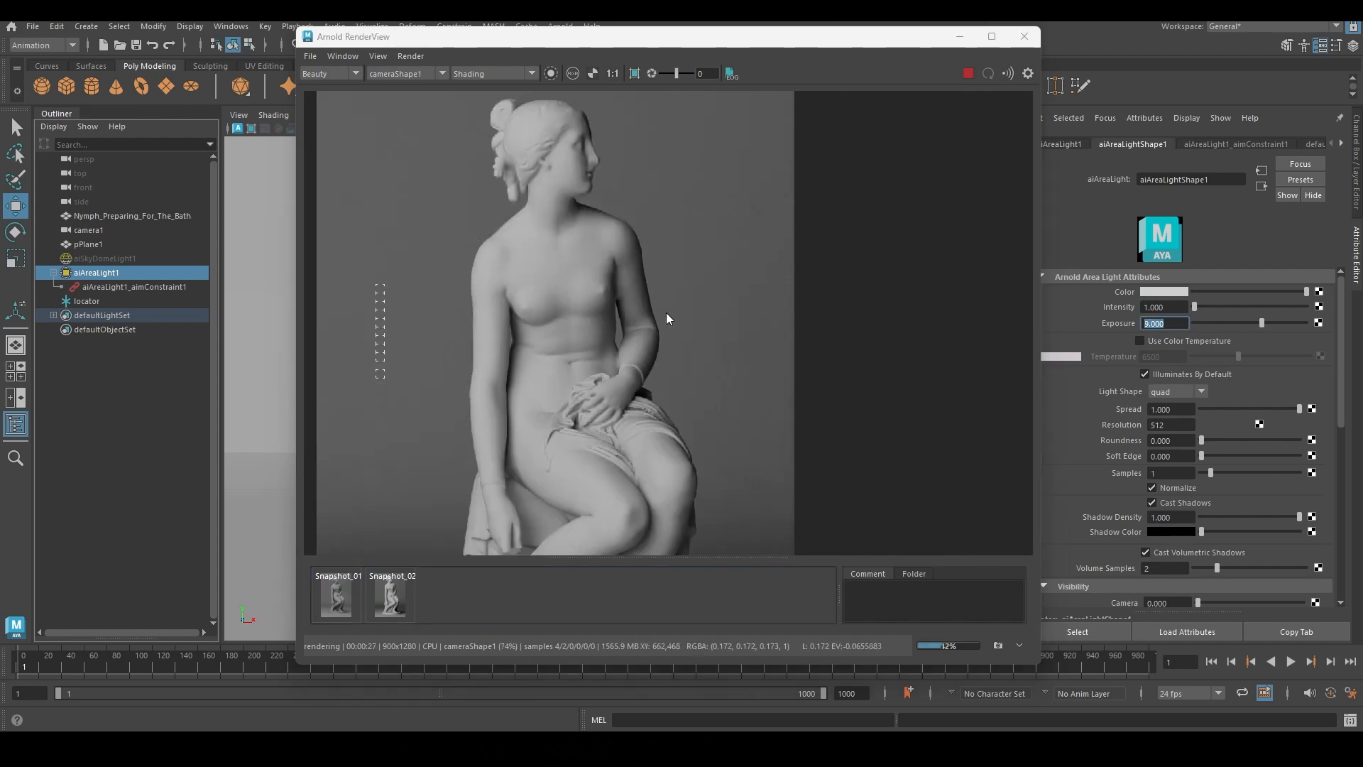
middle_click_drag(667, 316, 782, 320)
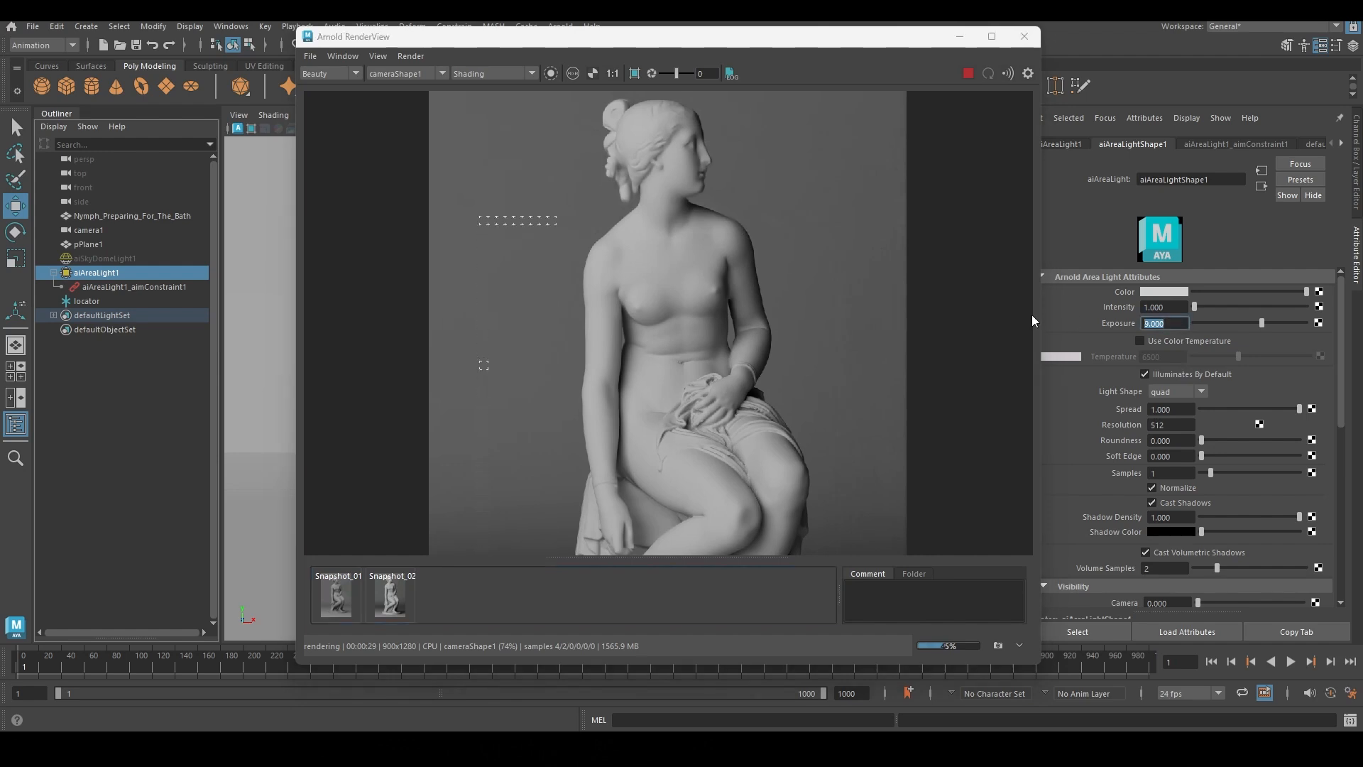
left_click_drag(629, 42, 686, 486)
left_click(431, 116)
mouse_move(482, 134)
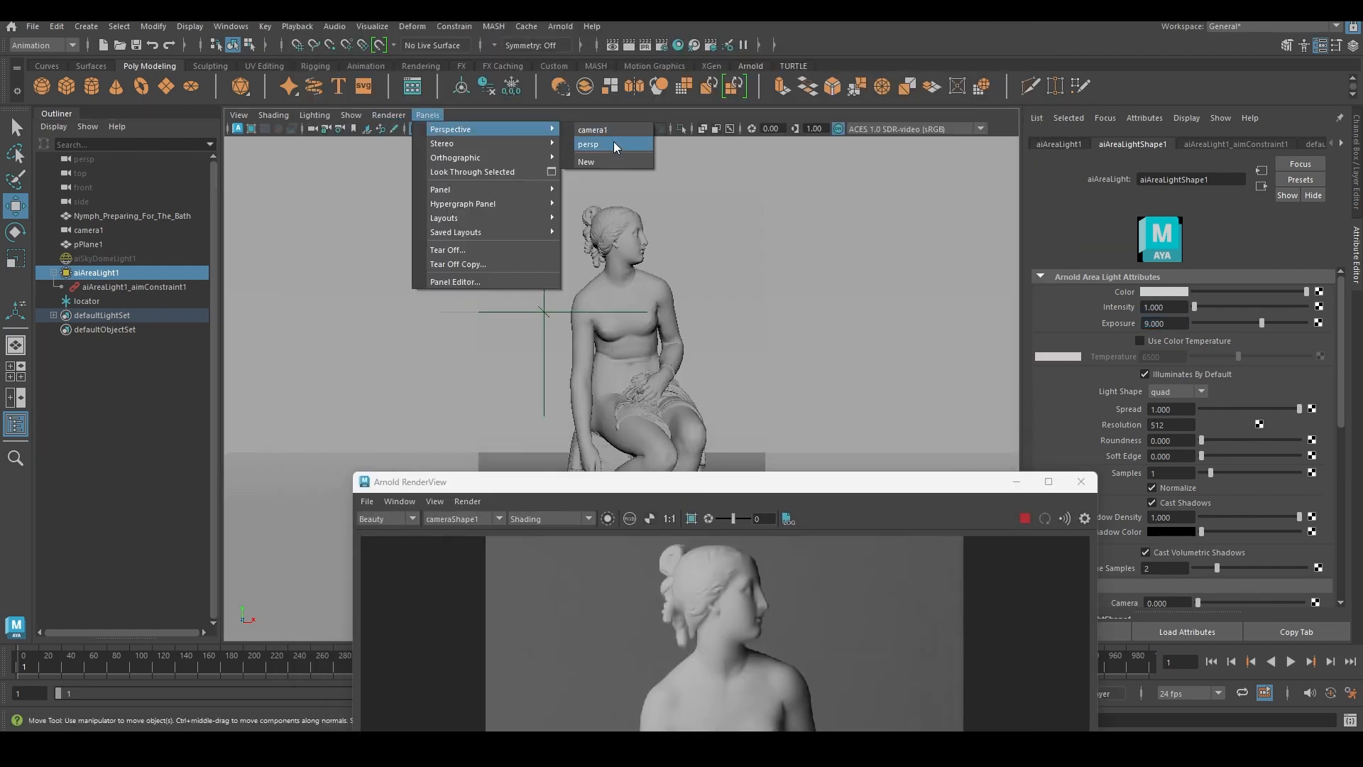
left_click(613, 142)
left_click_drag(260, 301, 232, 299)
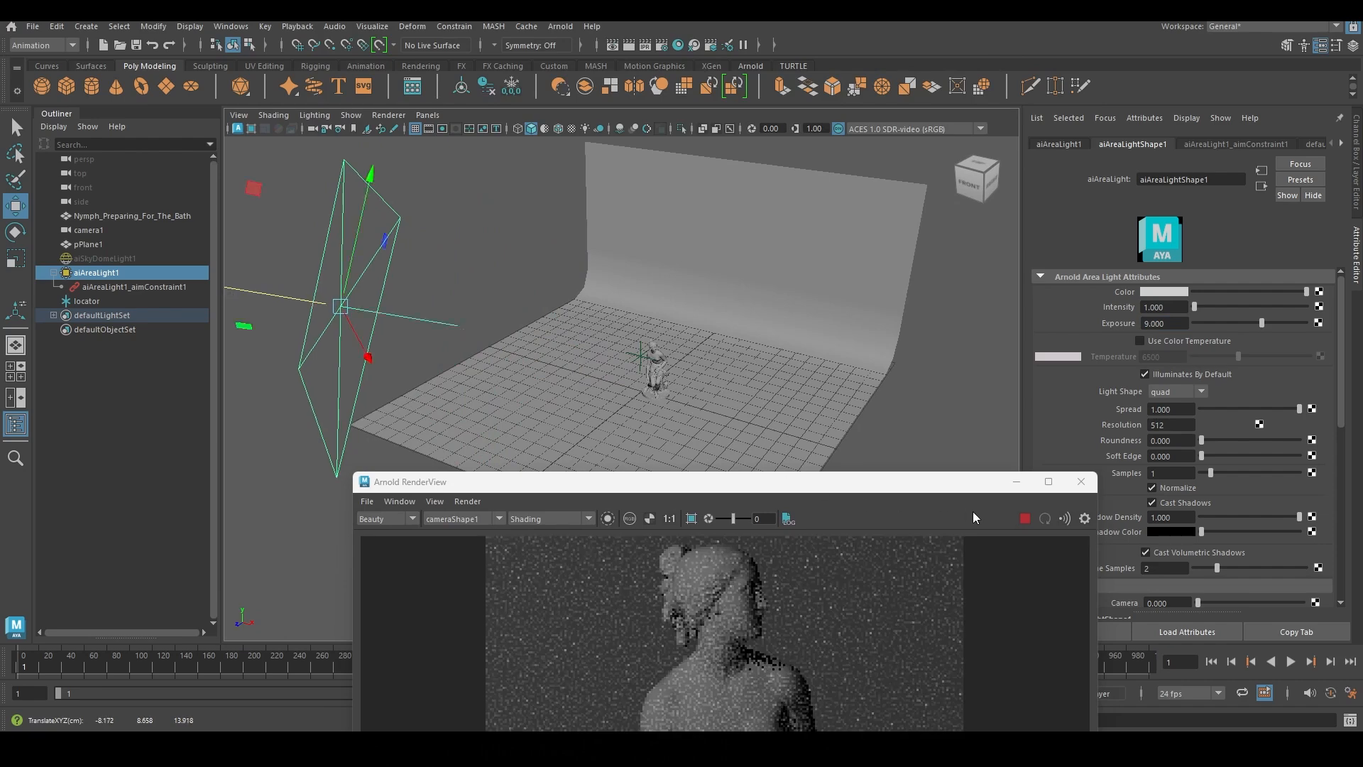
left_click_drag(873, 481, 791, 126)
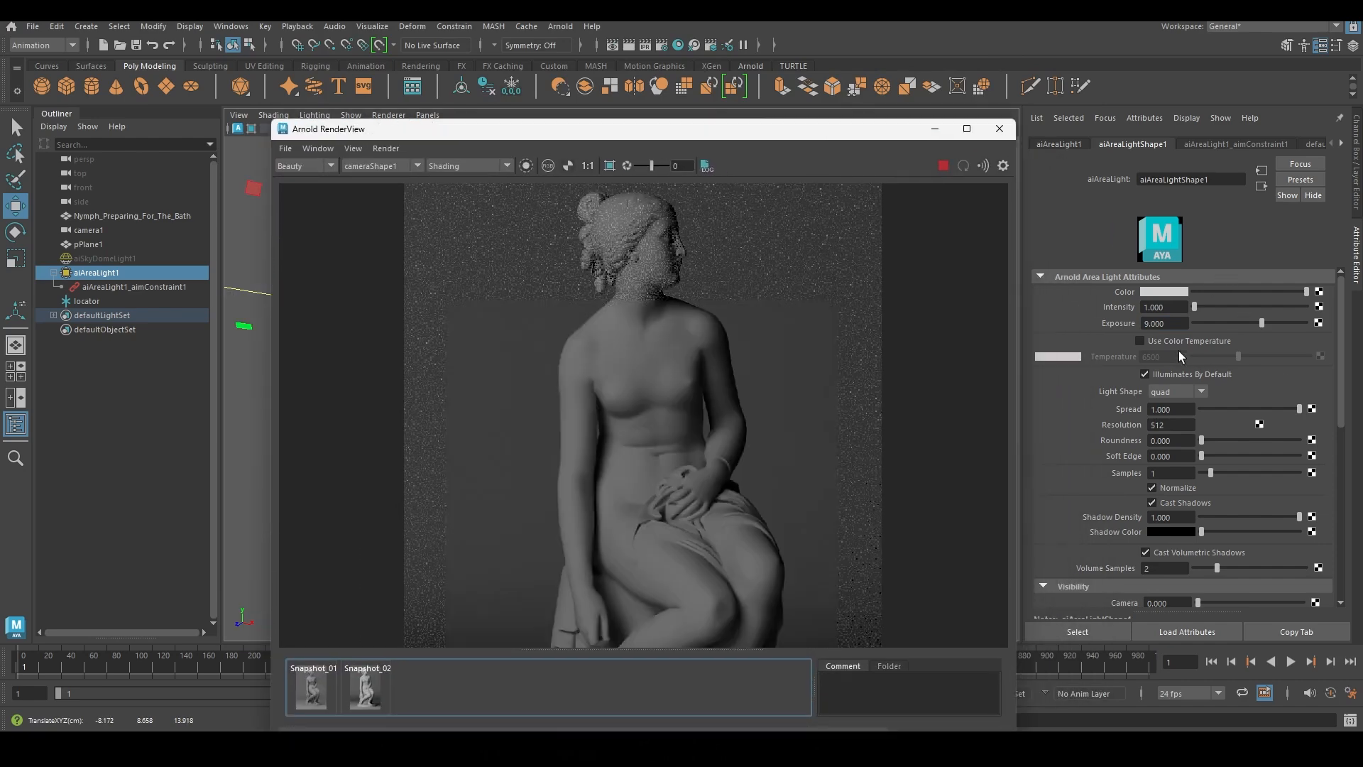
Step: Set the area light's exposure to 10 and inspect the brighter render on the statue
left_click(1157, 323)
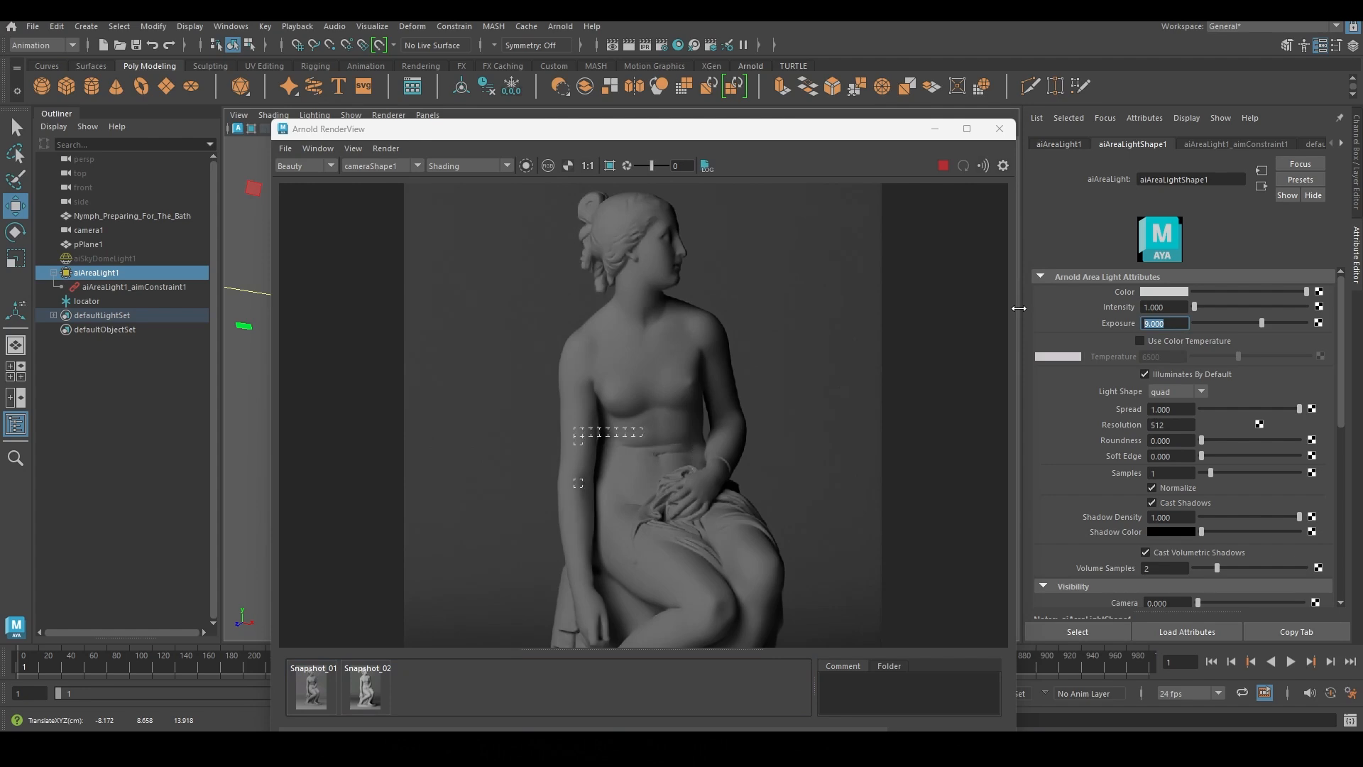
type("10")
key("Return")
scroll(646, 334, "up", 3)
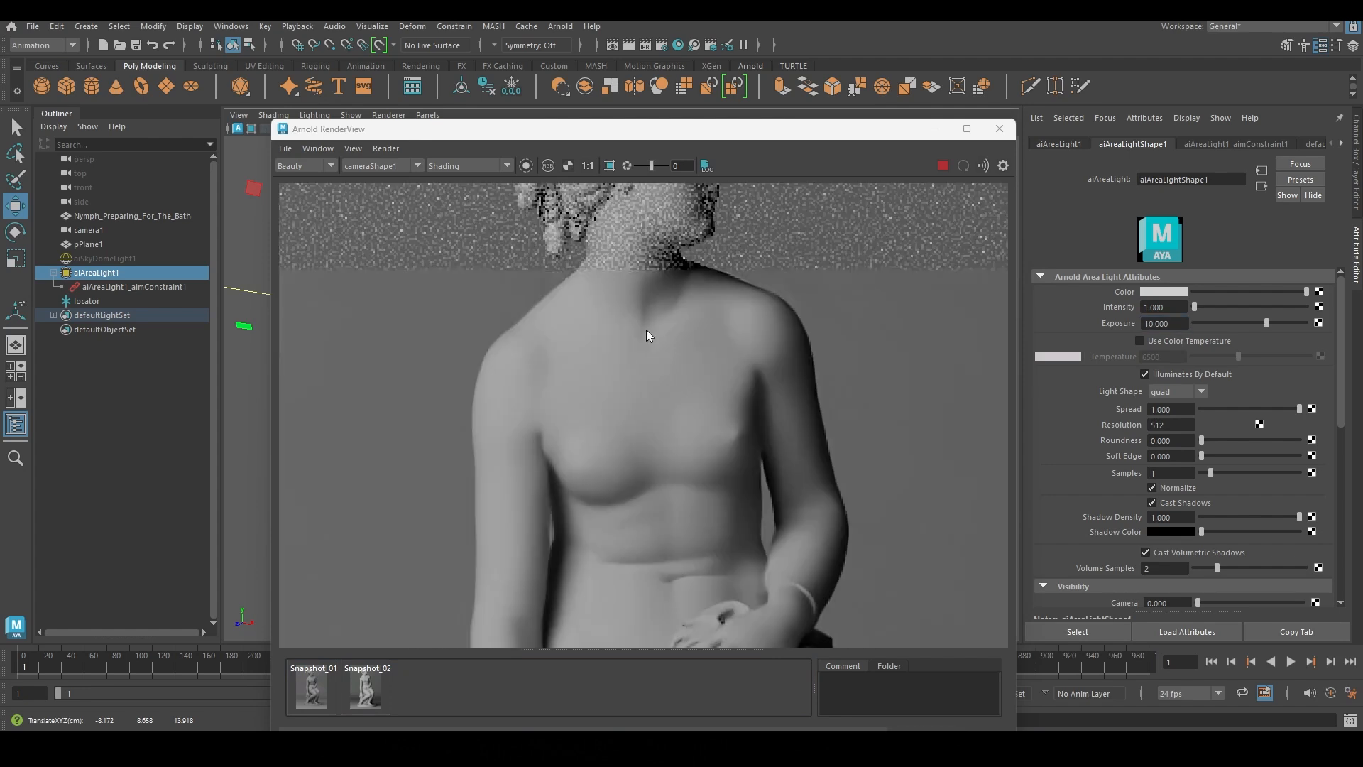
scroll(642, 339, "down", 4)
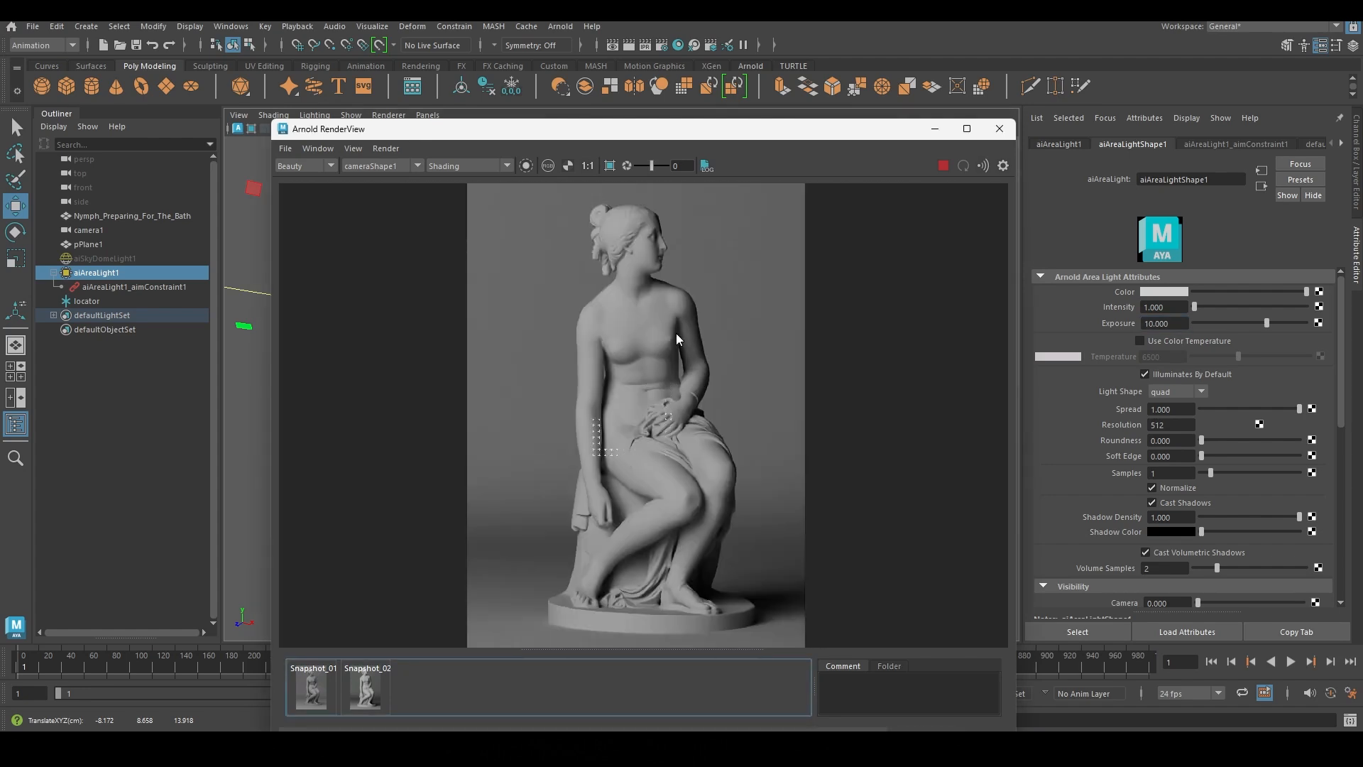
scroll(637, 271, "up", 1)
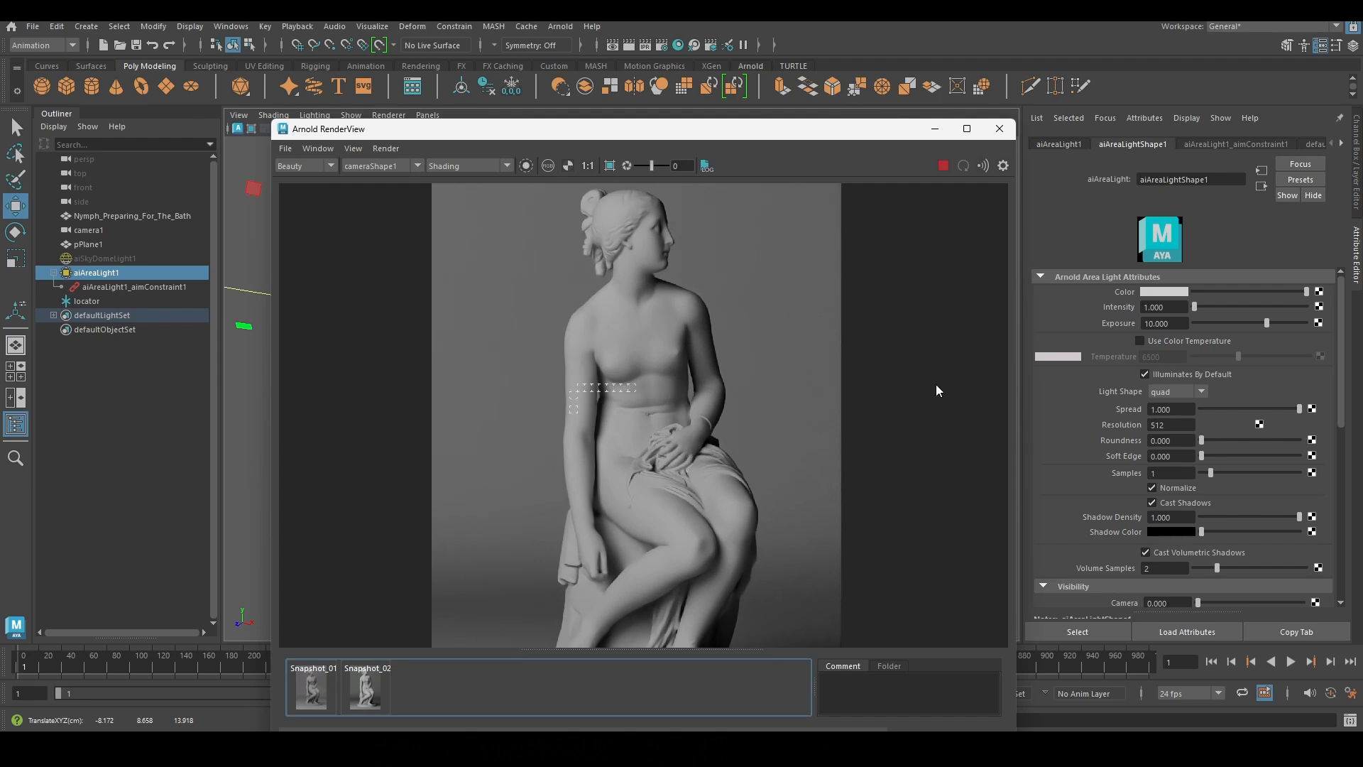
Step: Switch to the browser and calculate 2^10 with a Bing search, highlight the answer and return to the Arnold RenderView
left_click(1189, 323)
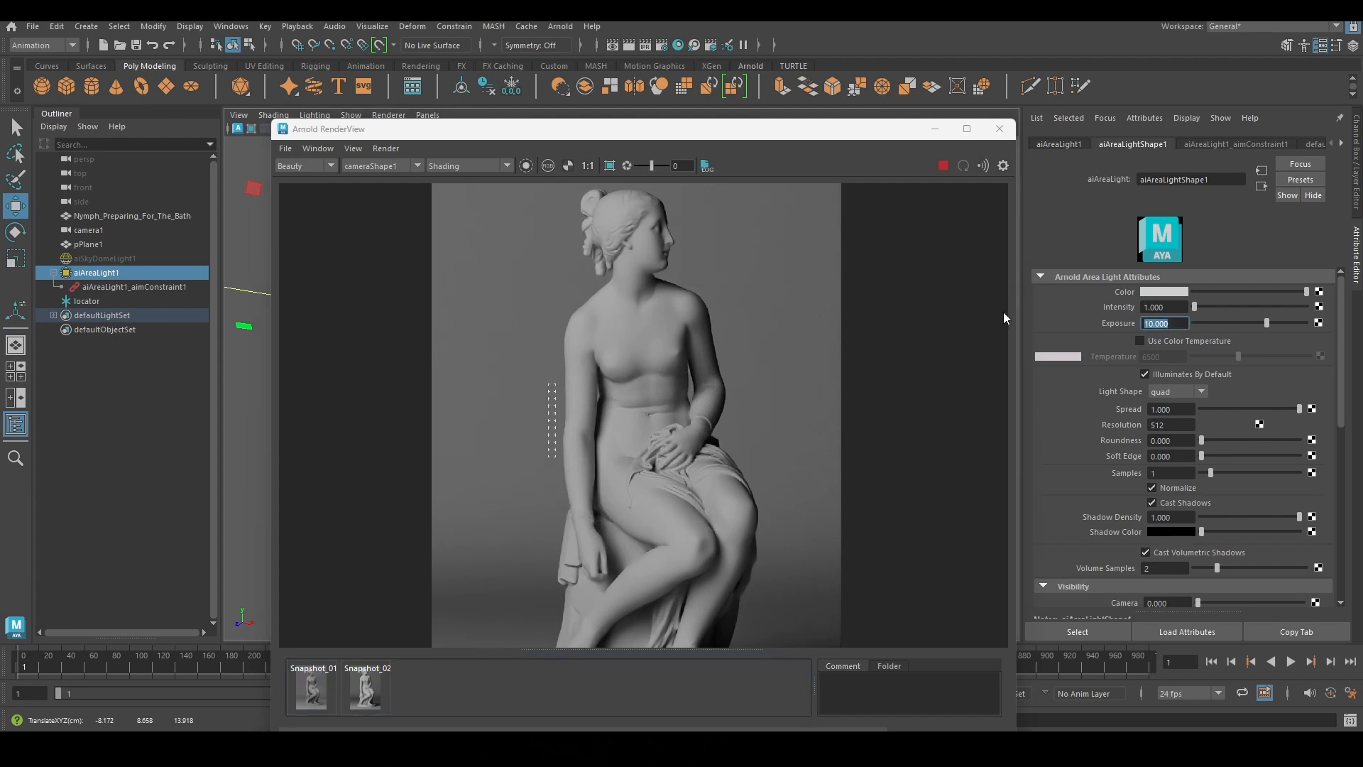
key("alt+Tab")
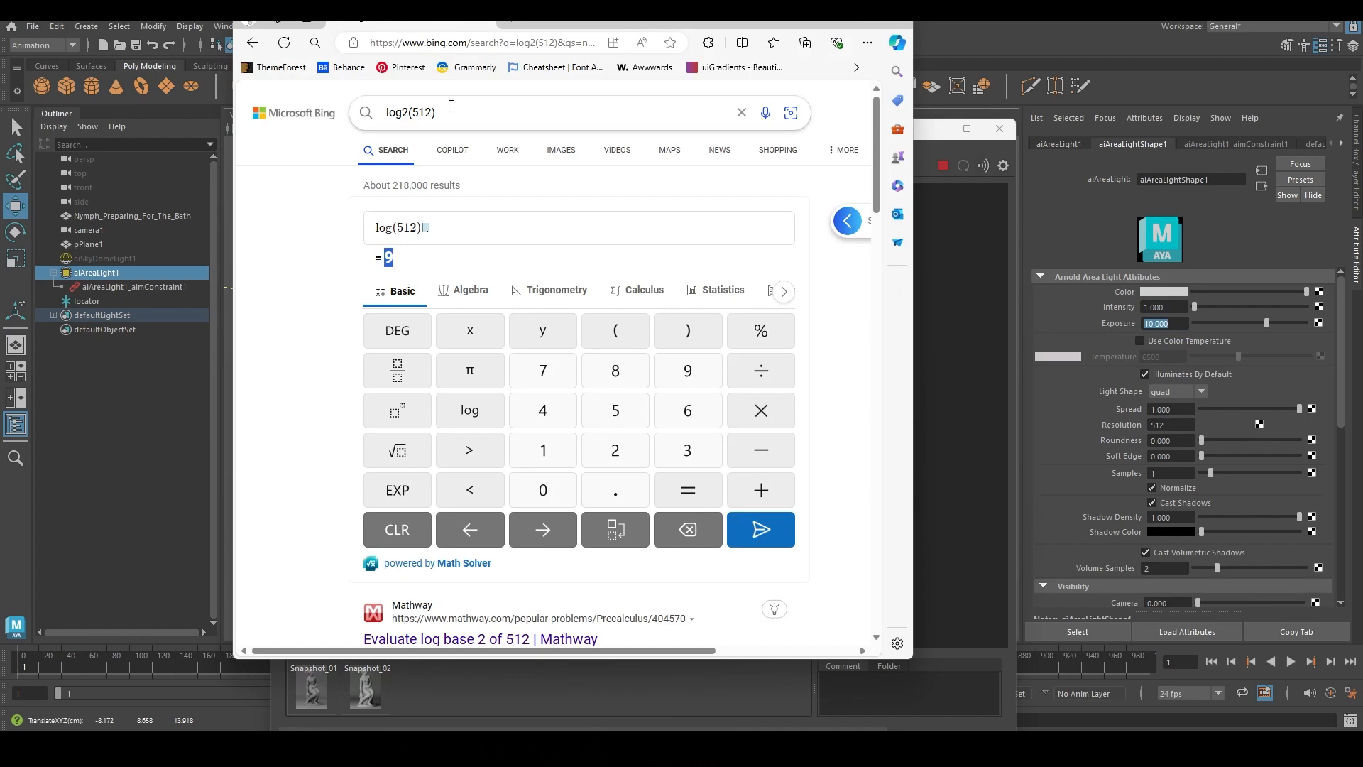
type("2")
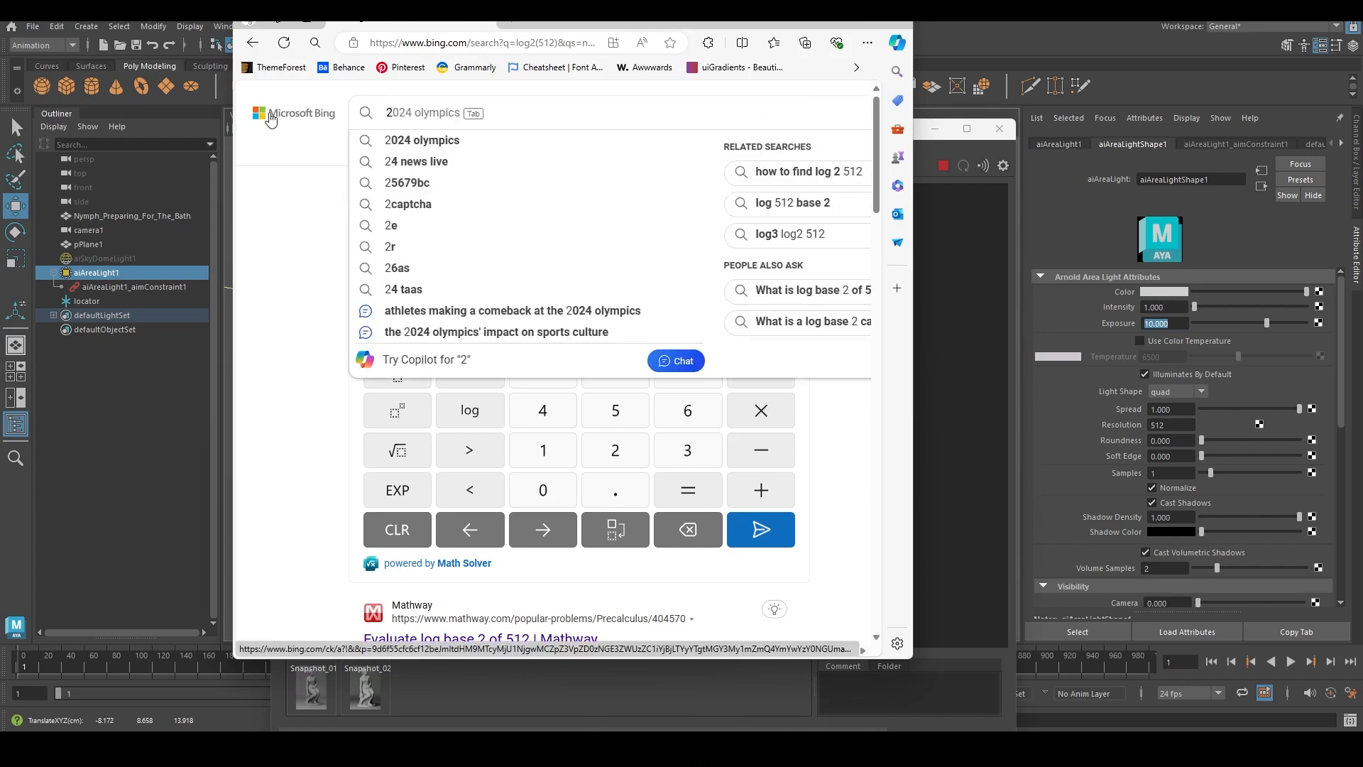
type("^")
left_click_drag(388, 111, 402, 120)
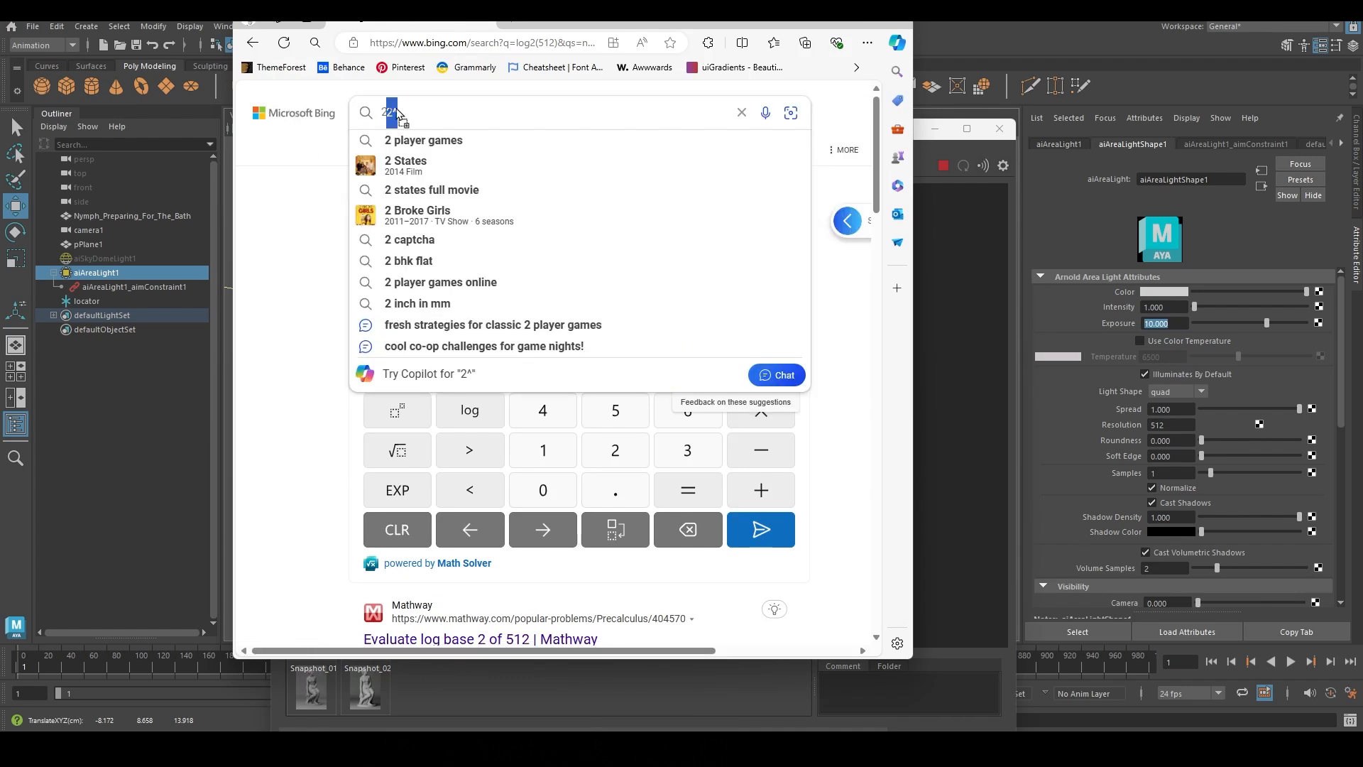
left_click(401, 107)
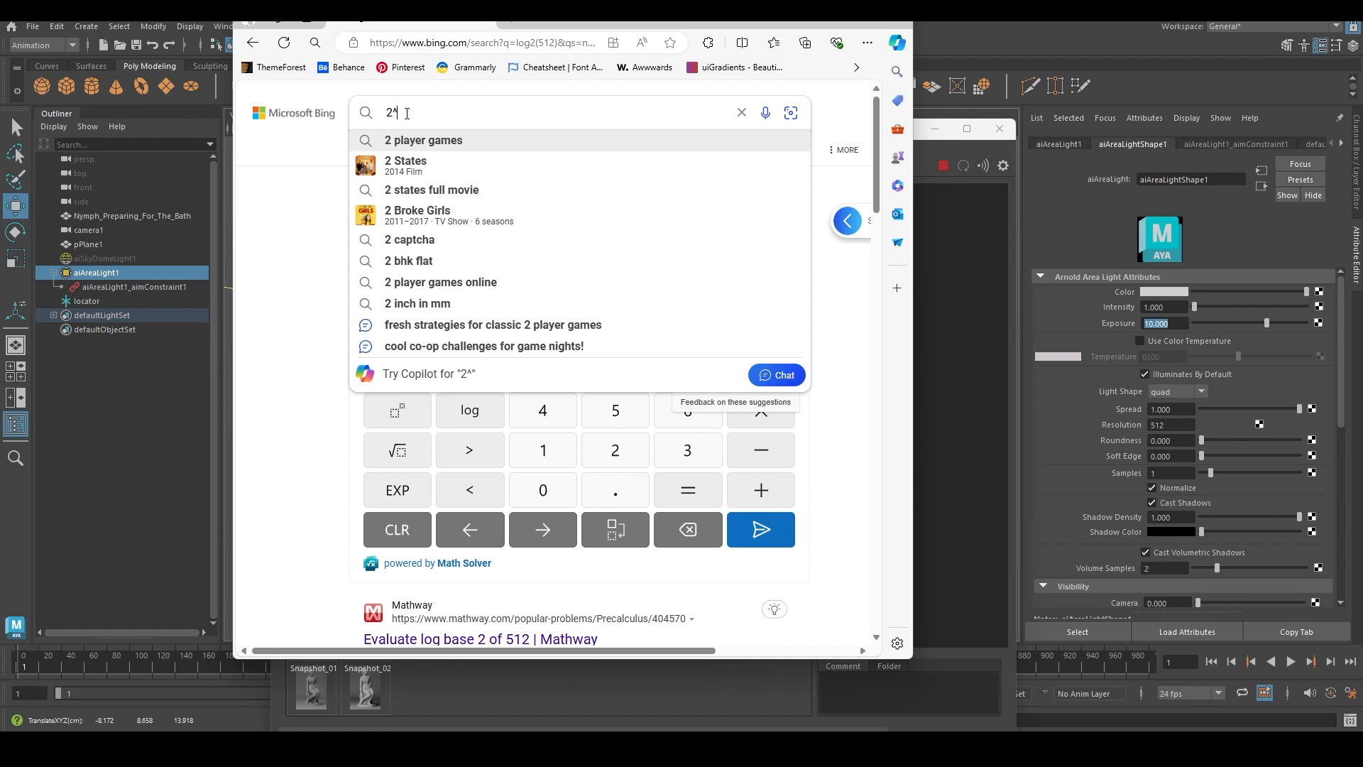
type("10")
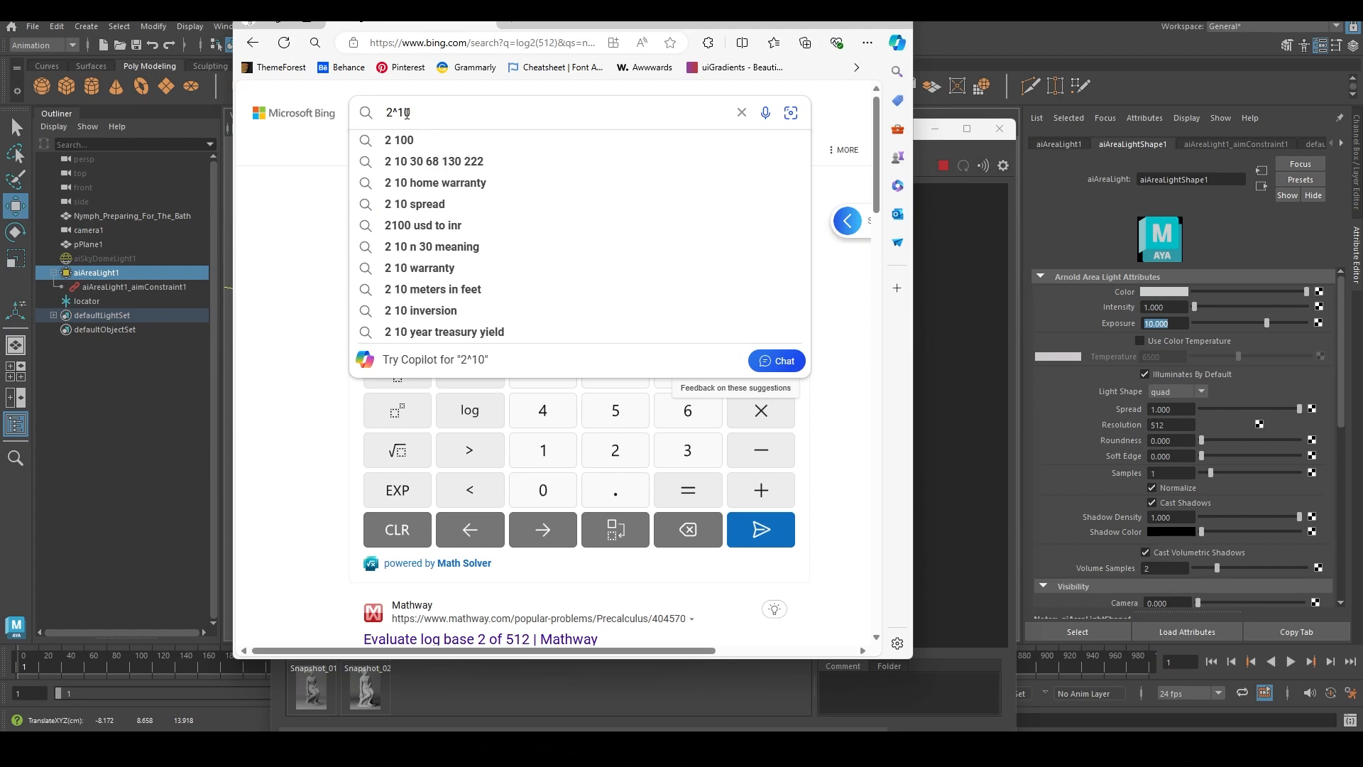
key("Return")
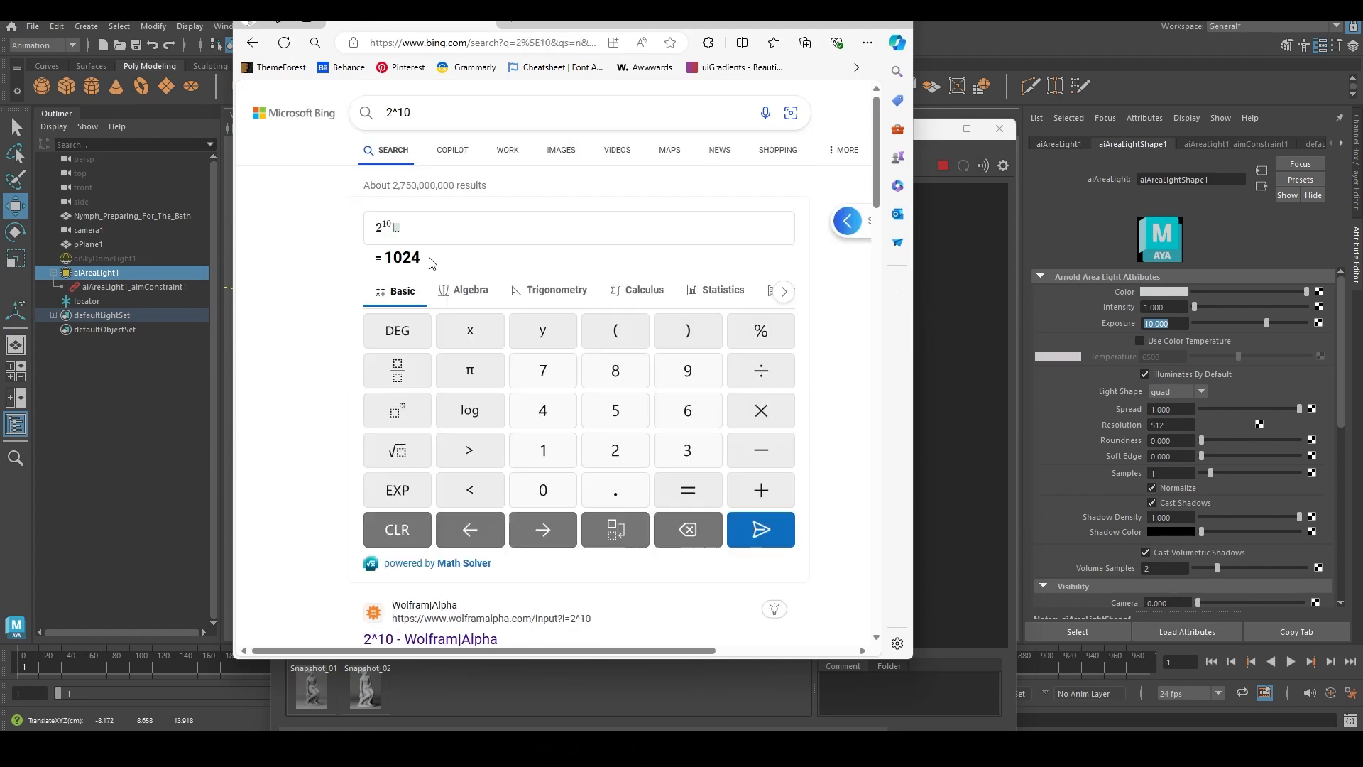
left_click_drag(384, 259, 422, 260)
left_click(831, 22)
Step: Move the render window up and store the current render as a third snapshot
left_click_drag(821, 132, 818, 94)
left_click(970, 701)
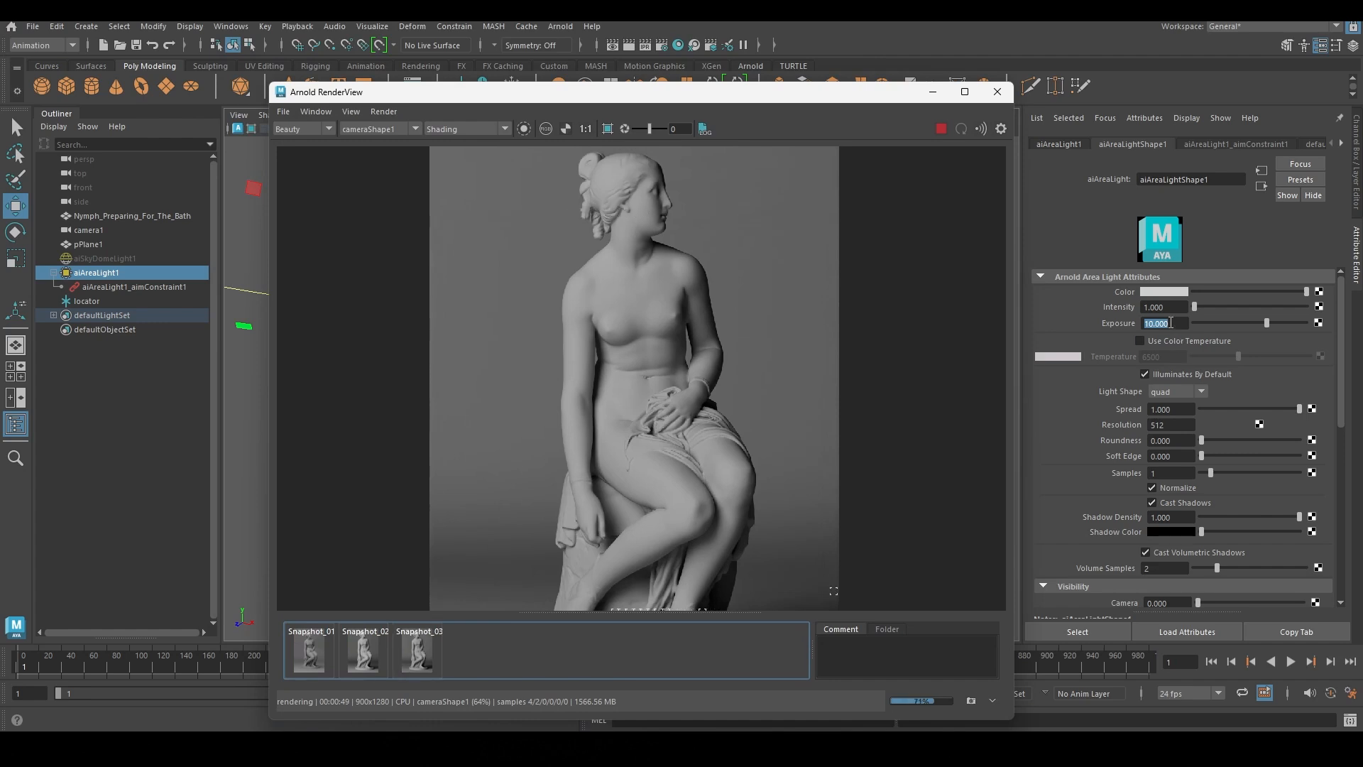
Step: Set the area light's exposure to 0 and its intensity to 1024
left_click(1082, 323)
type("0")
key("Return")
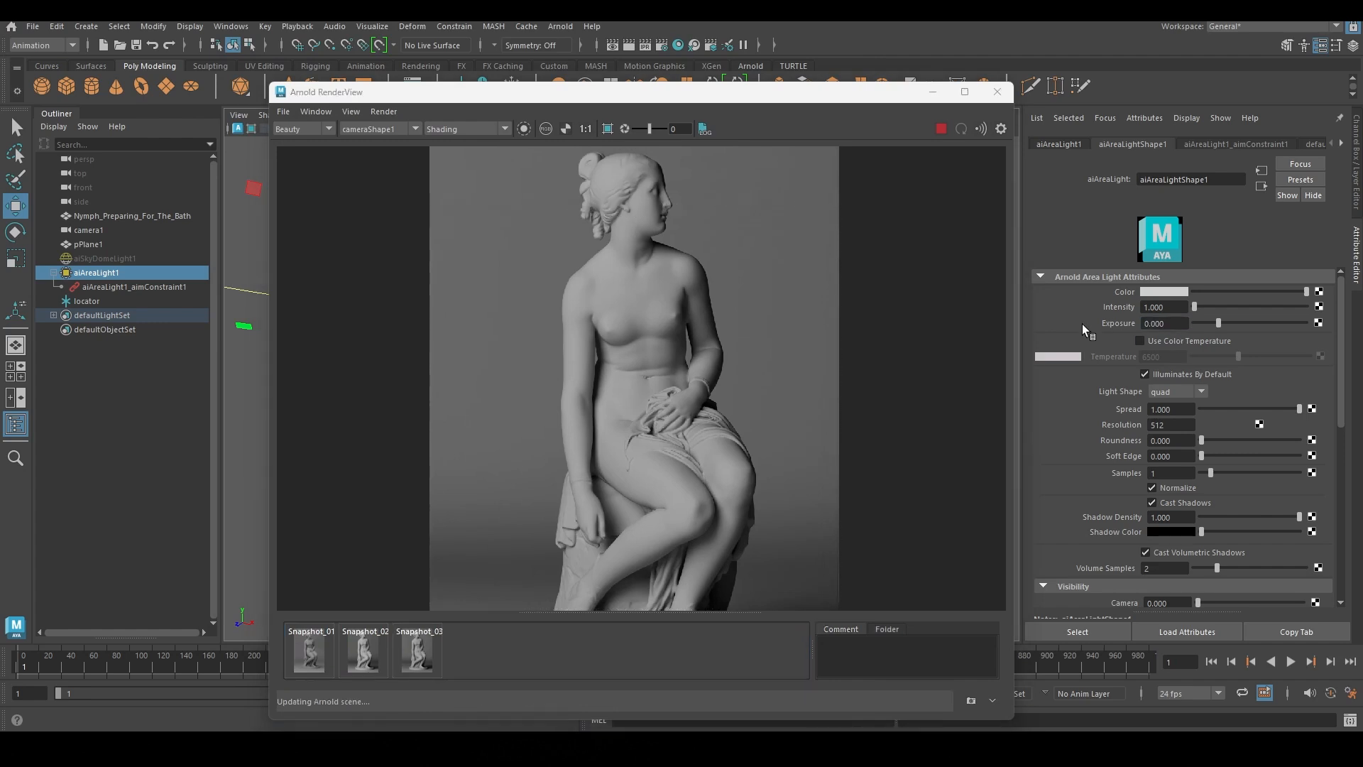
left_click(1168, 308)
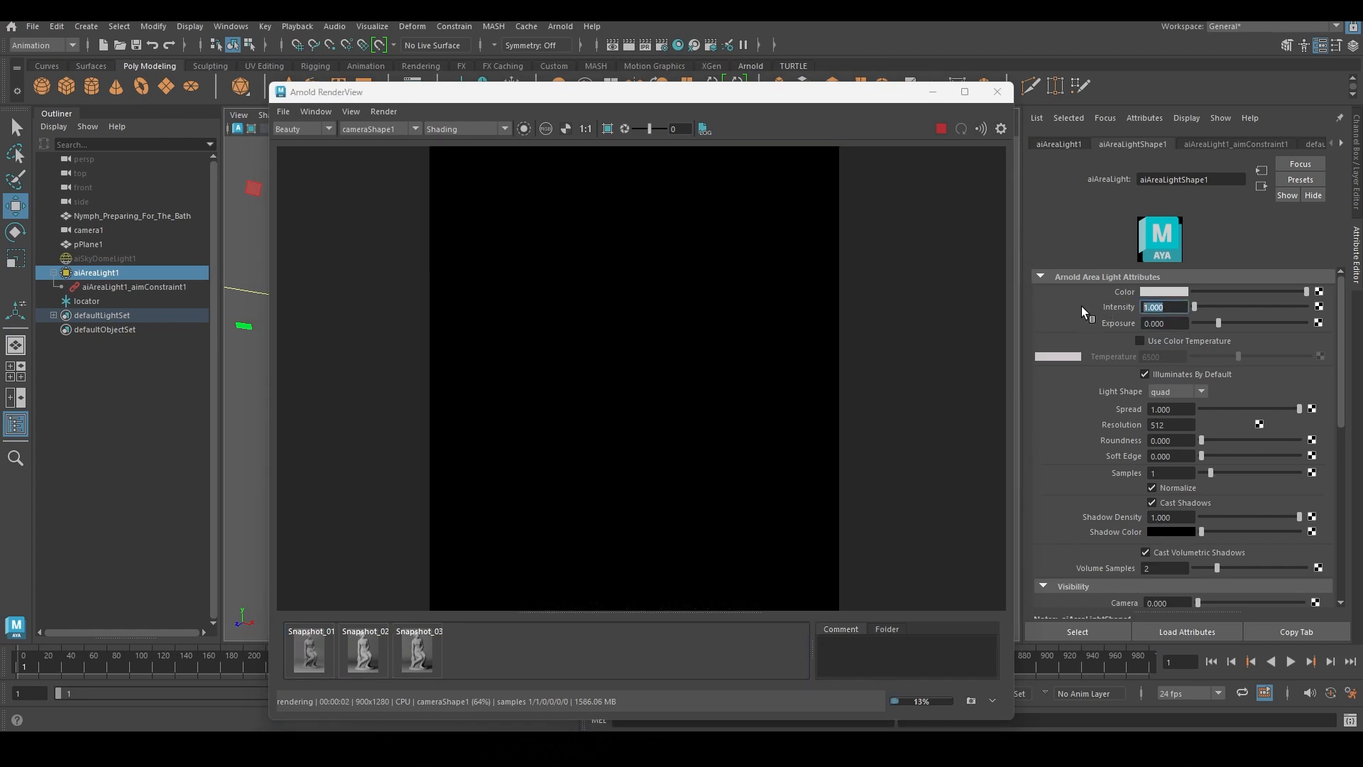
type("1024")
key("Return")
Step: Compare the live render with the third snapshot by repeatedly switching between them
left_click(421, 657)
left_click(420, 657)
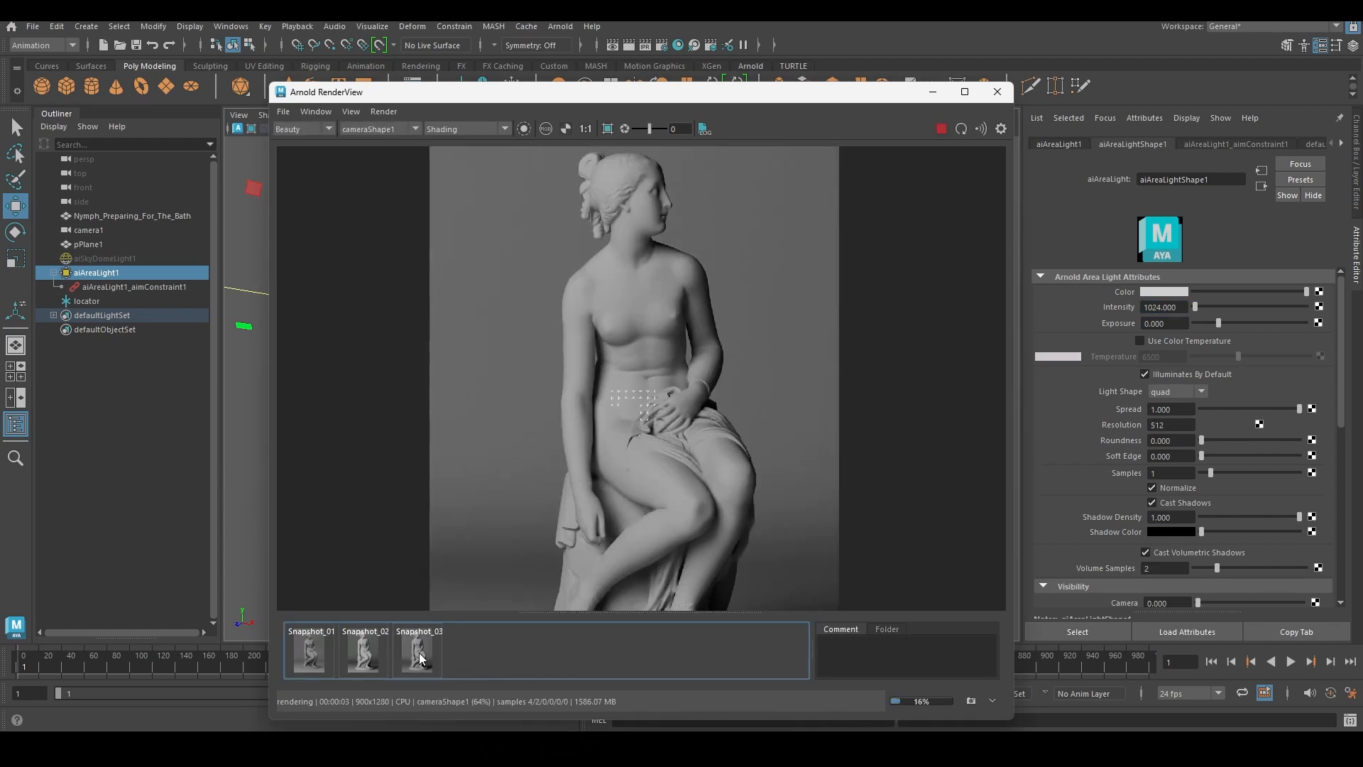
left_click(420, 656)
left_click(420, 657)
left_click(420, 657)
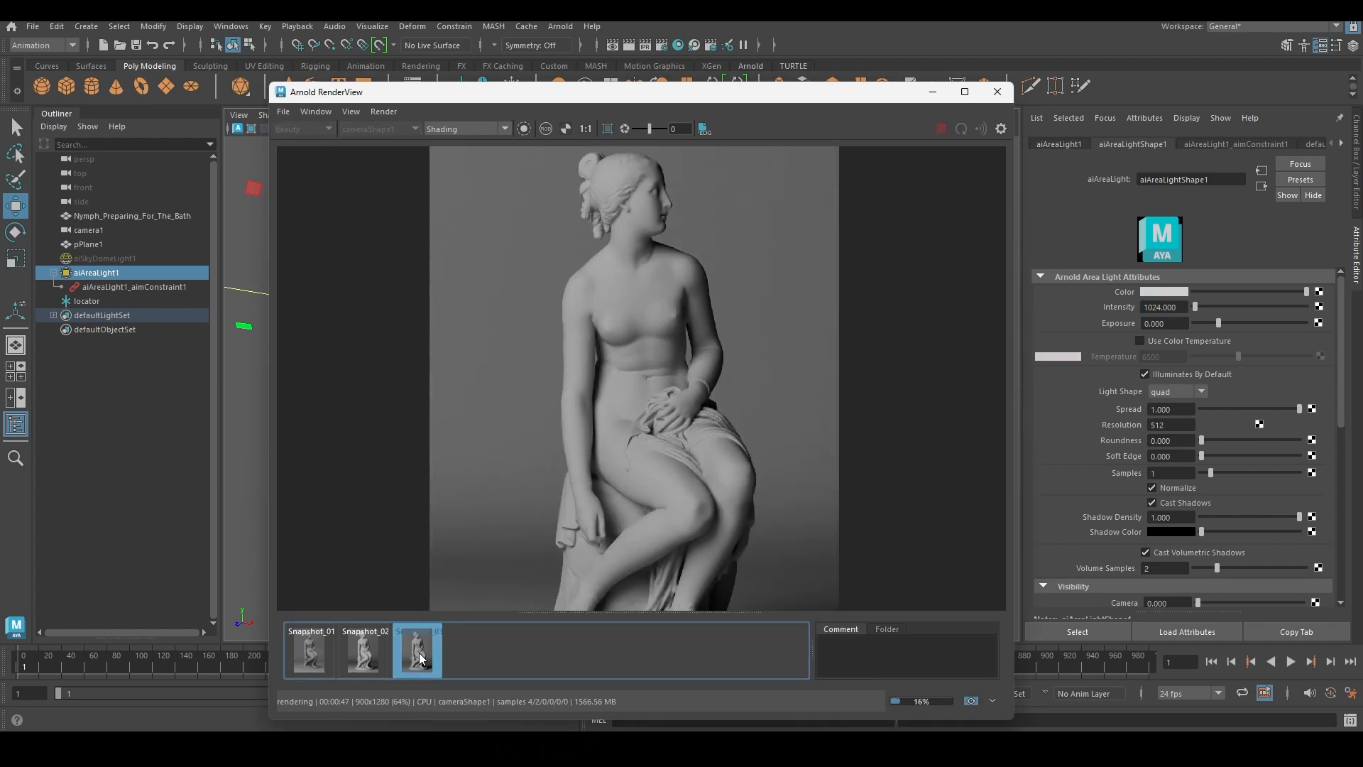
left_click(420, 656)
left_click(421, 656)
left_click(421, 657)
left_click(421, 657)
left_click(420, 657)
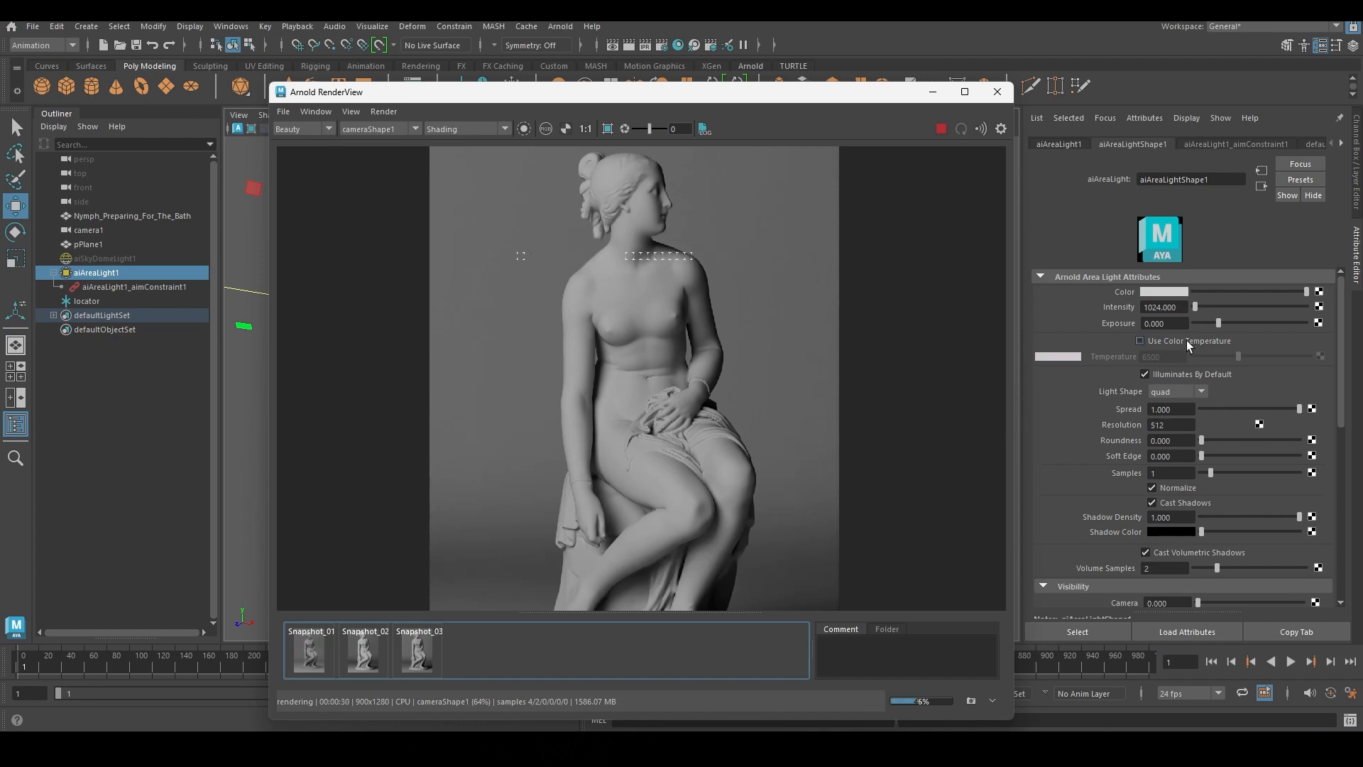
Step: Set the area light's exposure to 10 and its intensity to 1, first zeroing the intensity
left_click(1175, 310)
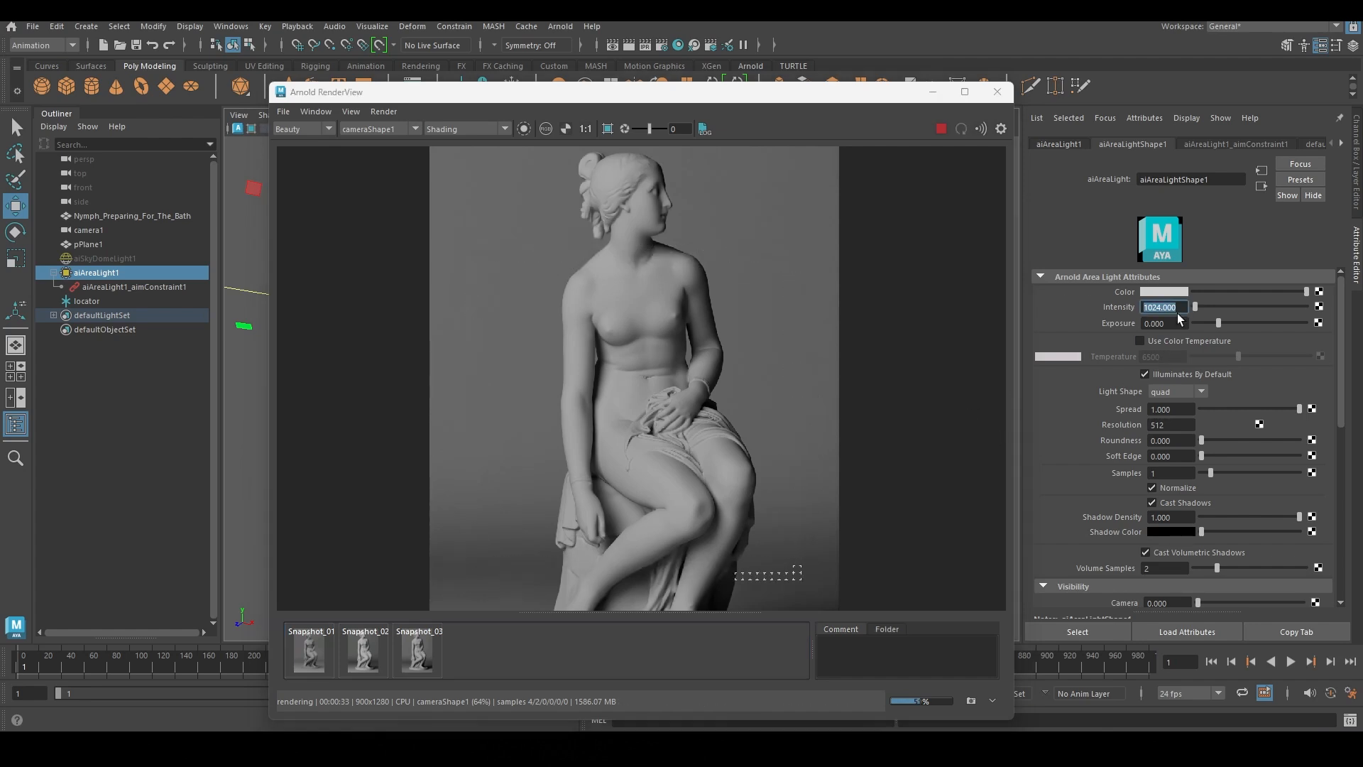
type("0")
key("Return")
key("Tab")
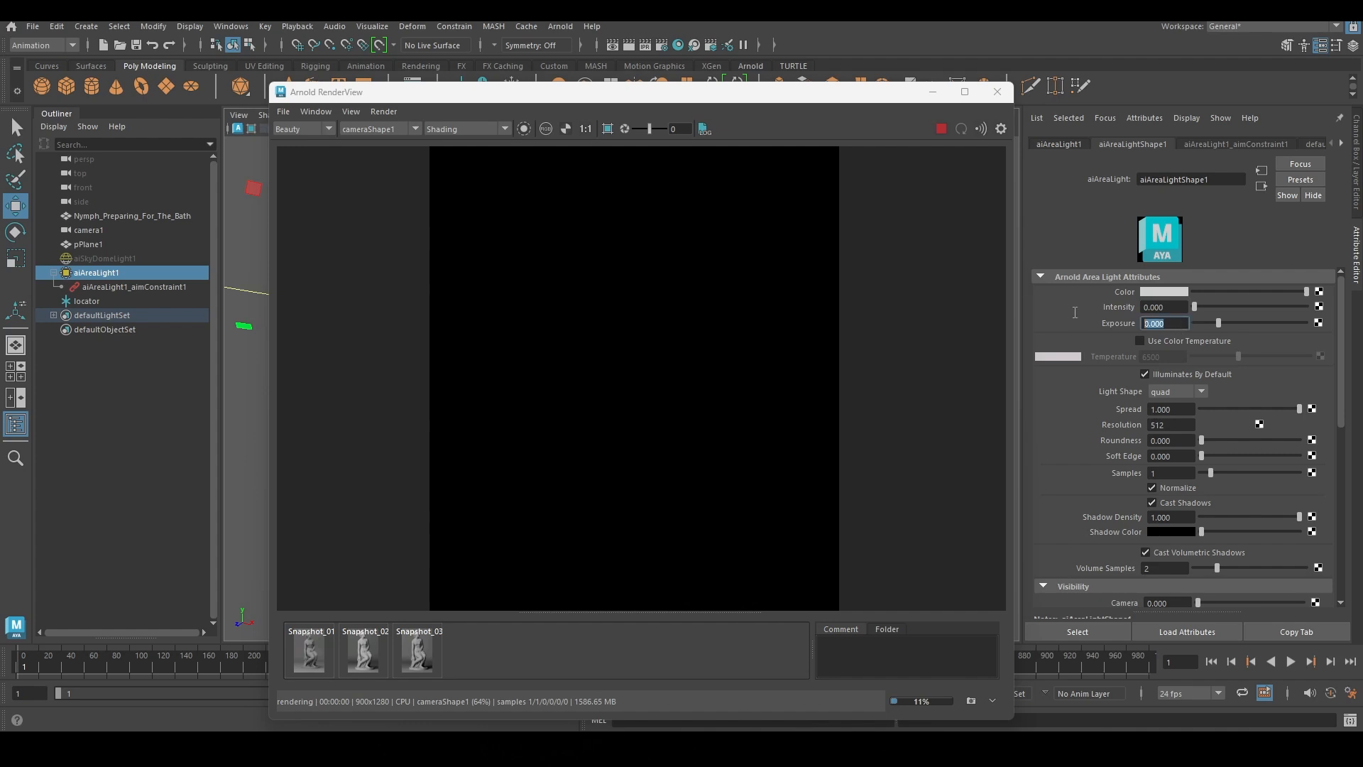
type("10")
key("Return")
left_click(1182, 309)
type("1")
key("Return")
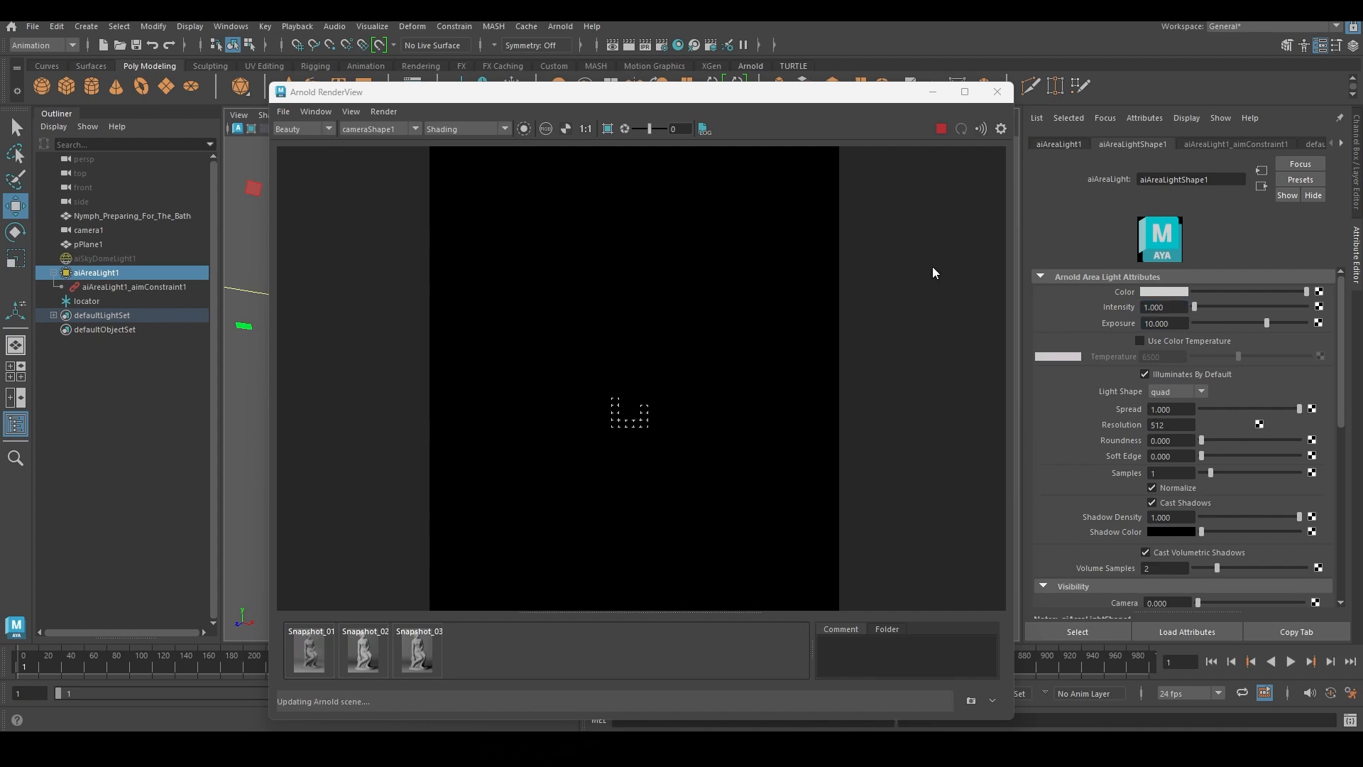
Step: Change the area light back to an intensity of 1024 with an exposure of 0
type("10")
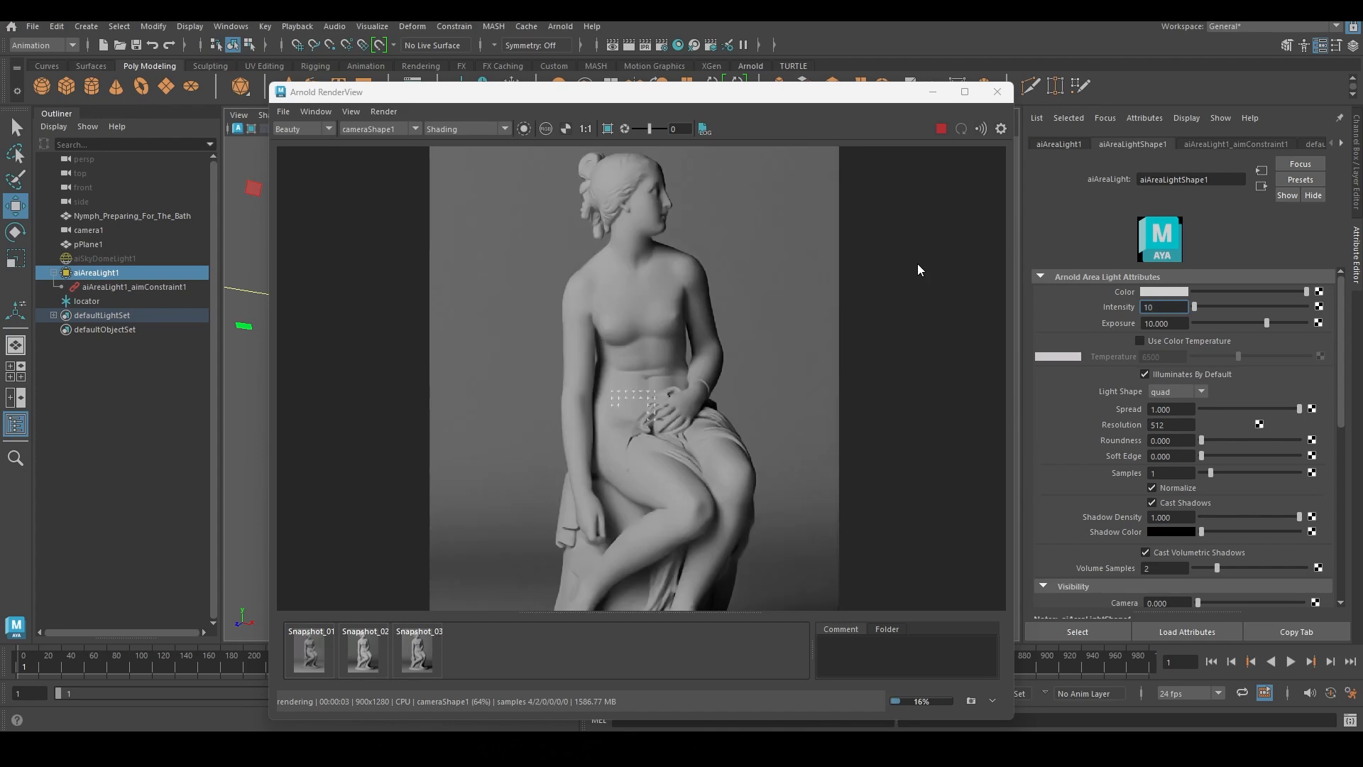
type("24")
key("Tab")
type("0")
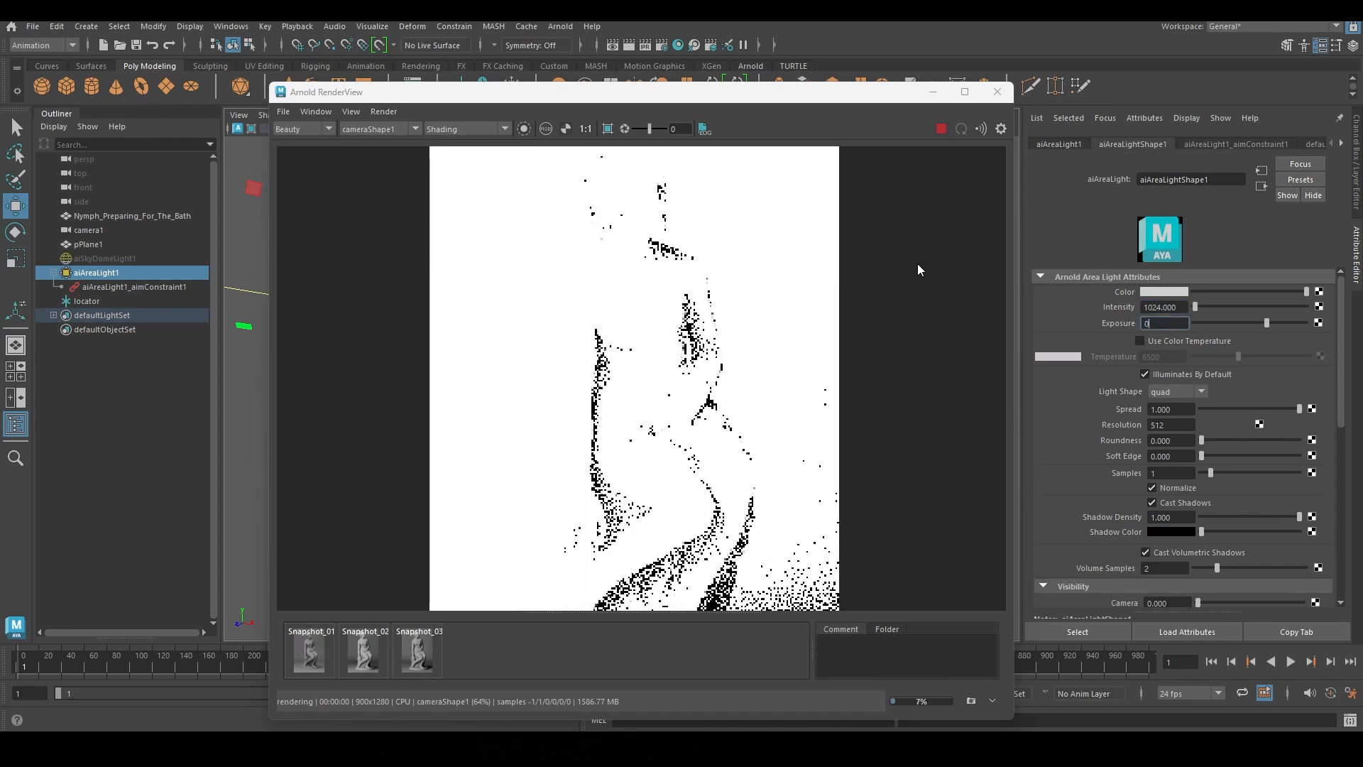
key("Return")
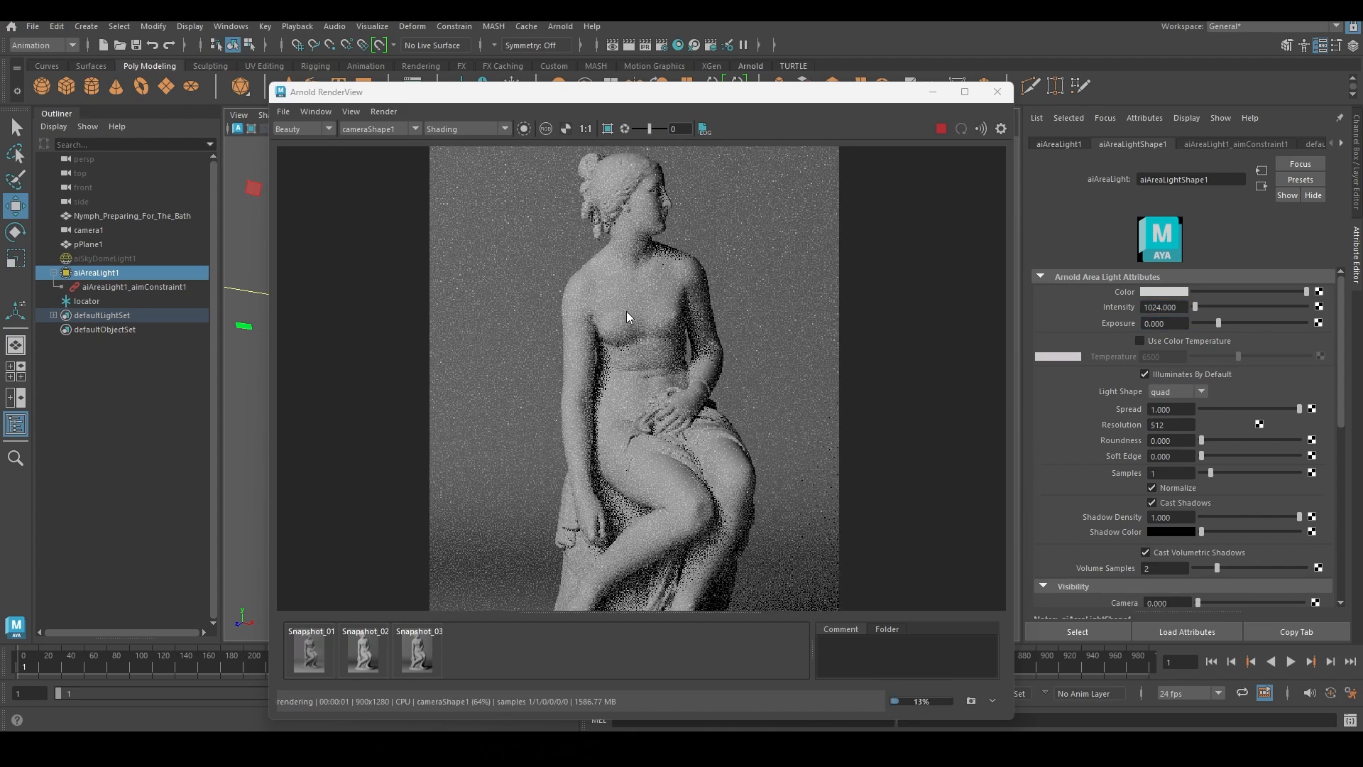
Step: Switch to the browser and calculate 2^0 with a Bing search, highlight the answer and return to the Arnold RenderView
left_click_drag(1174, 324, 1060, 313)
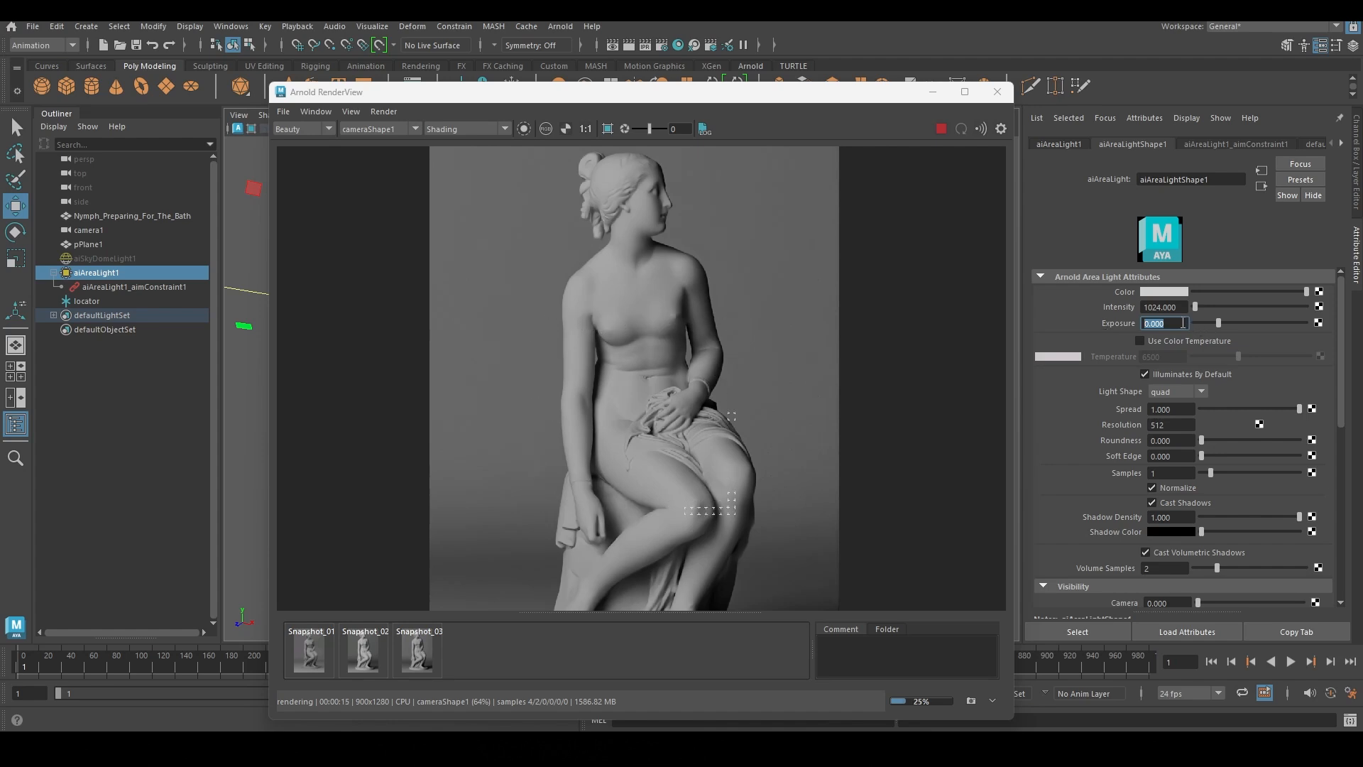
left_click(767, 749)
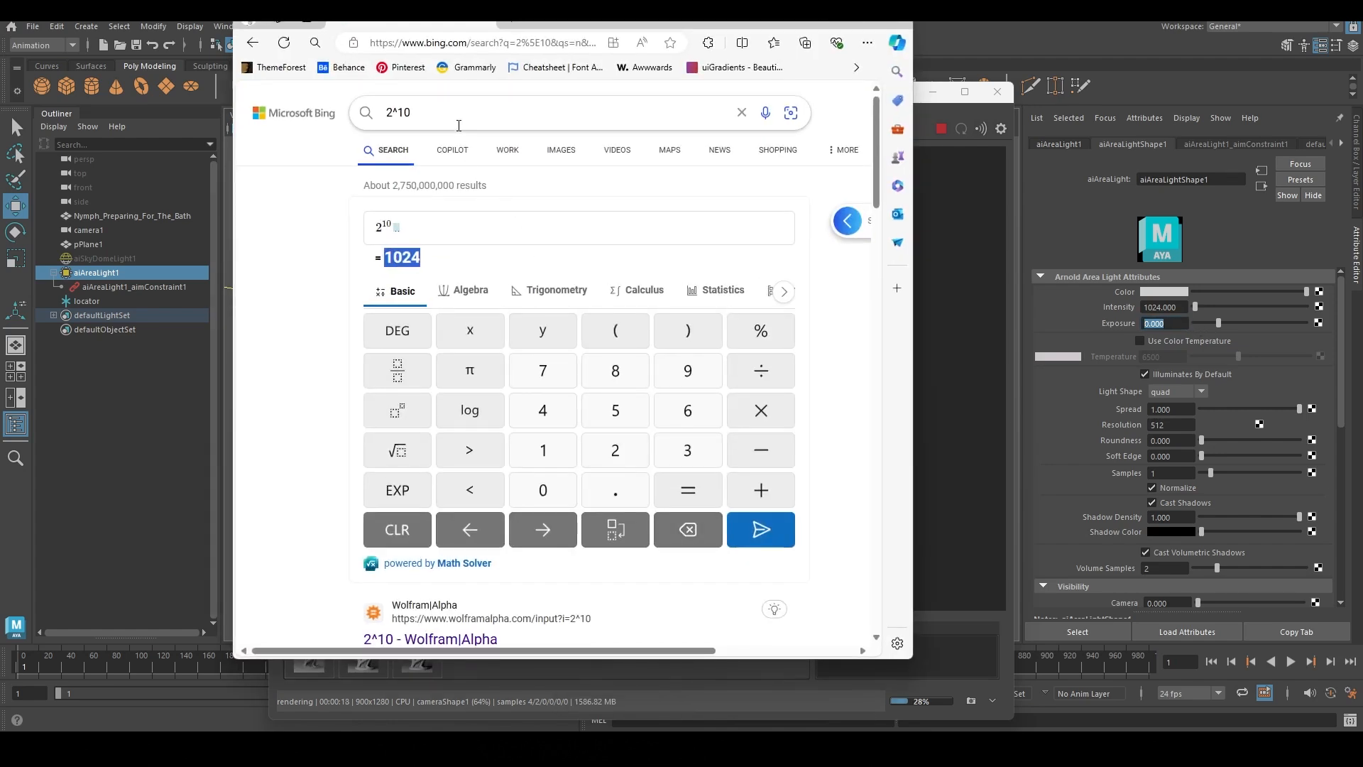
left_click(403, 112)
key("BackSpace")
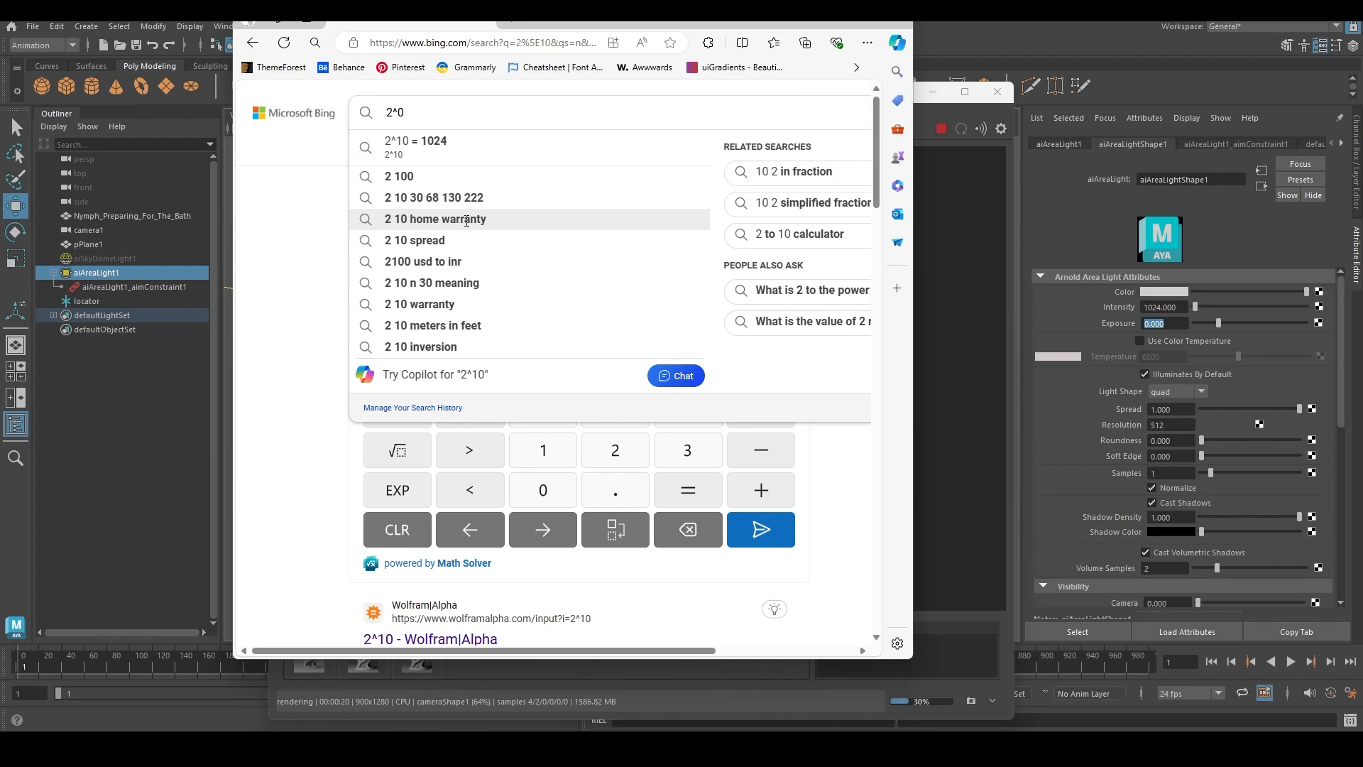
key("Return")
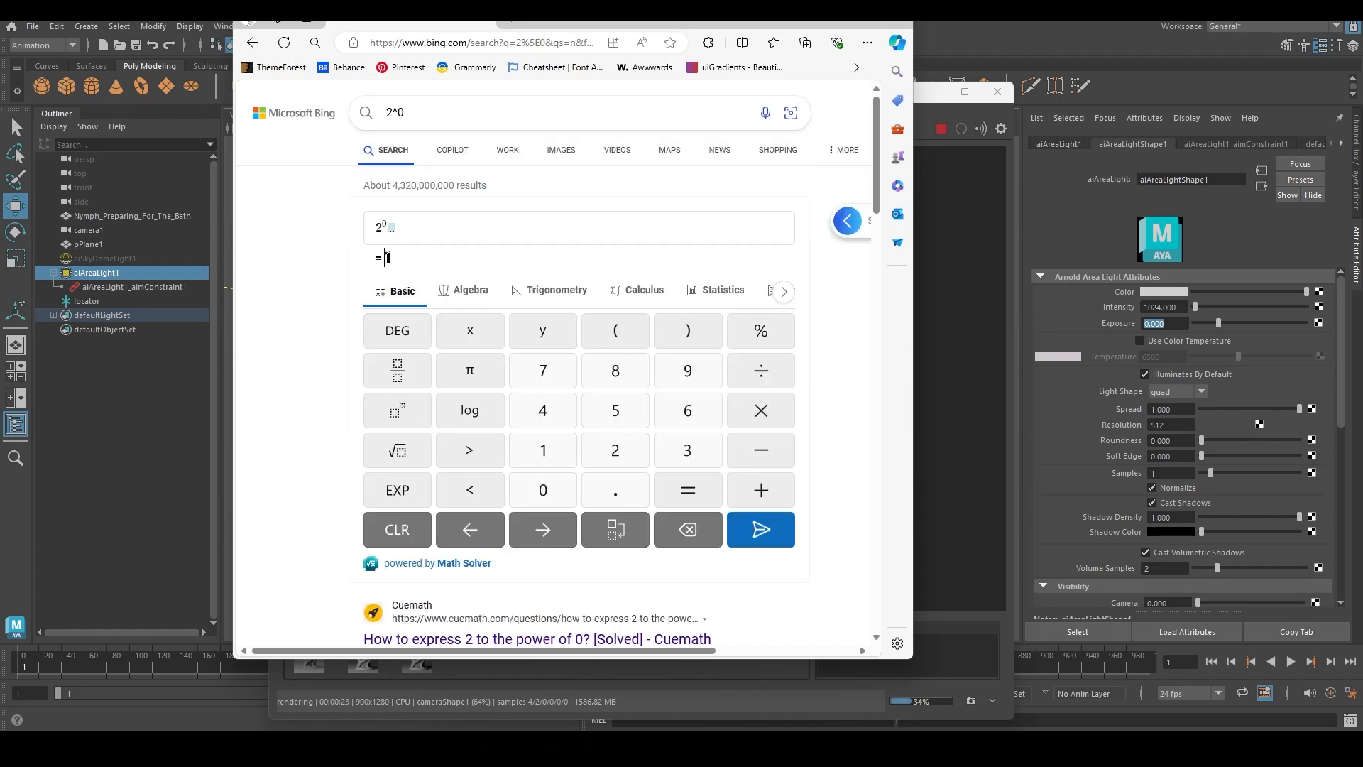
left_click_drag(381, 257, 426, 267)
left_click(936, 112)
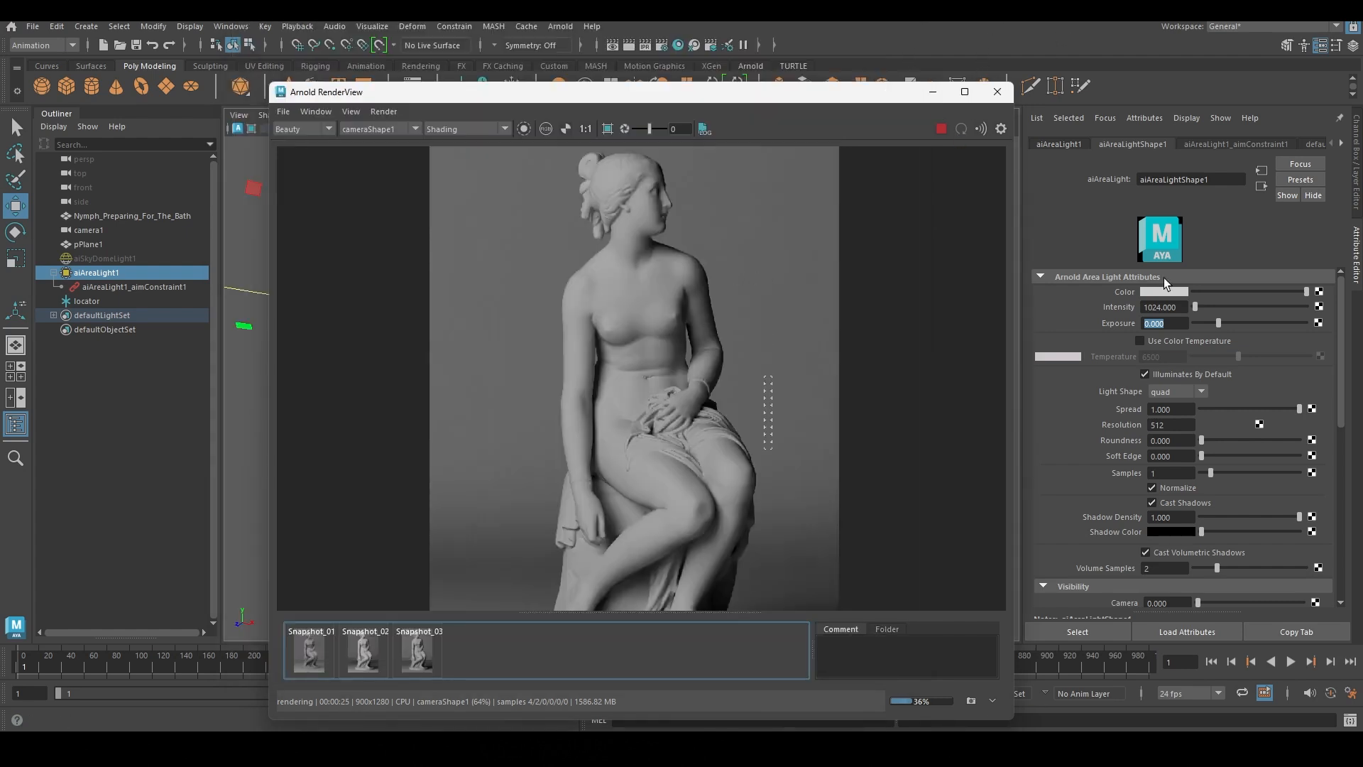
left_click_drag(1180, 307, 1075, 293)
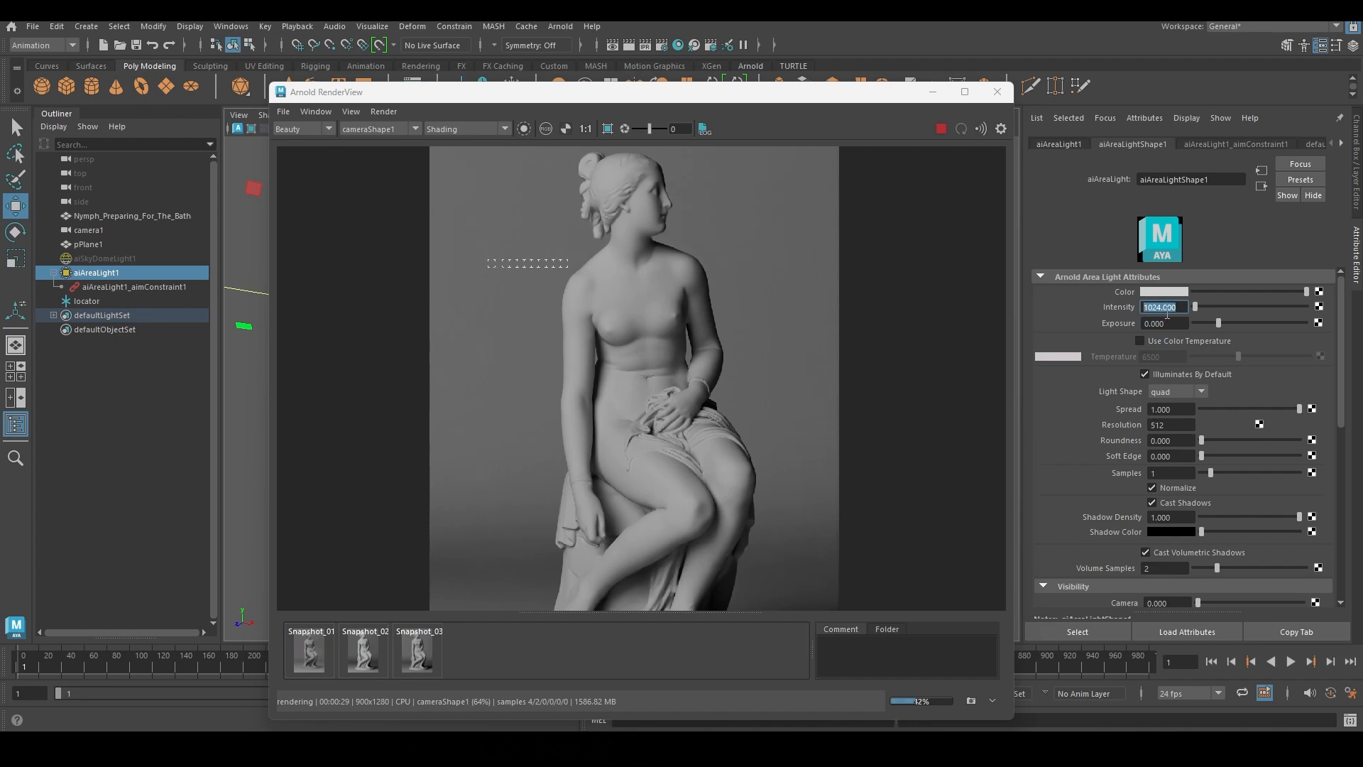
left_click_drag(1165, 324, 1074, 317)
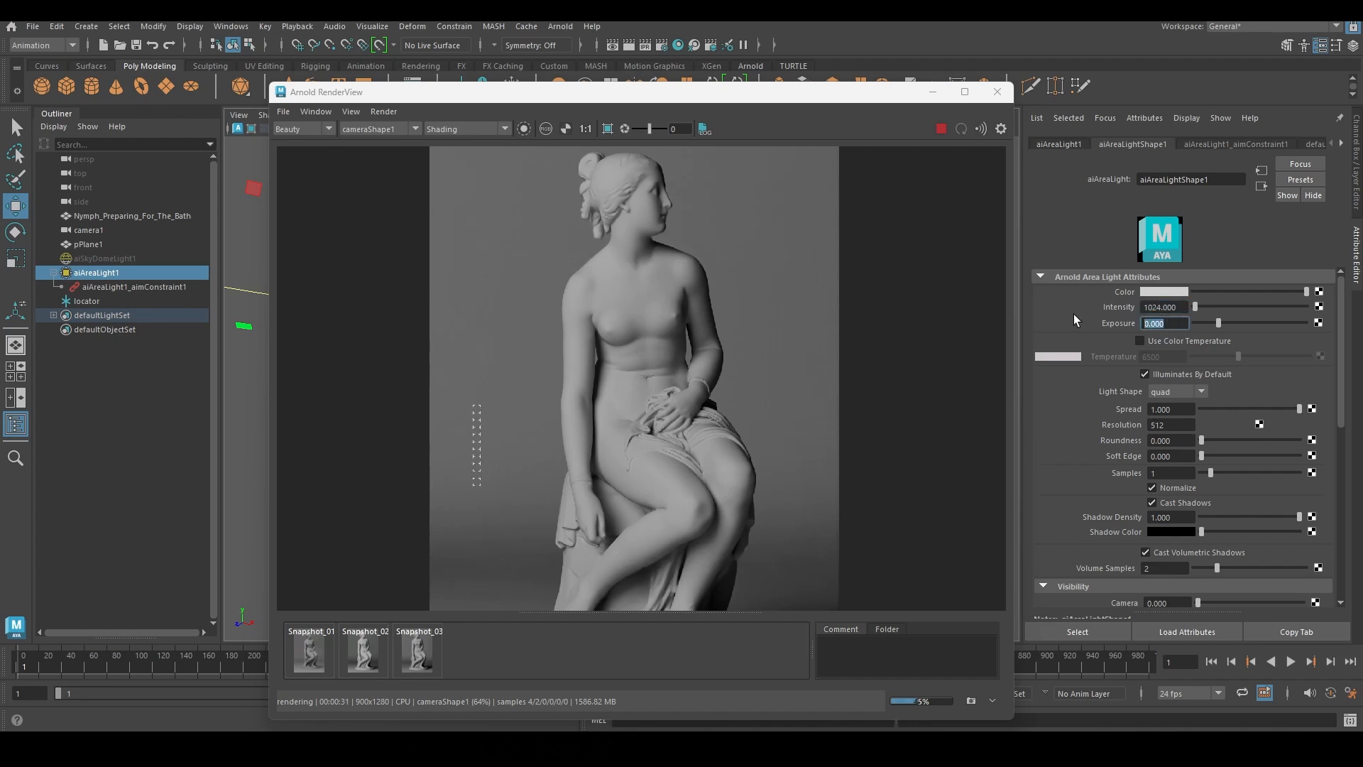
left_click_drag(1184, 307, 1075, 295)
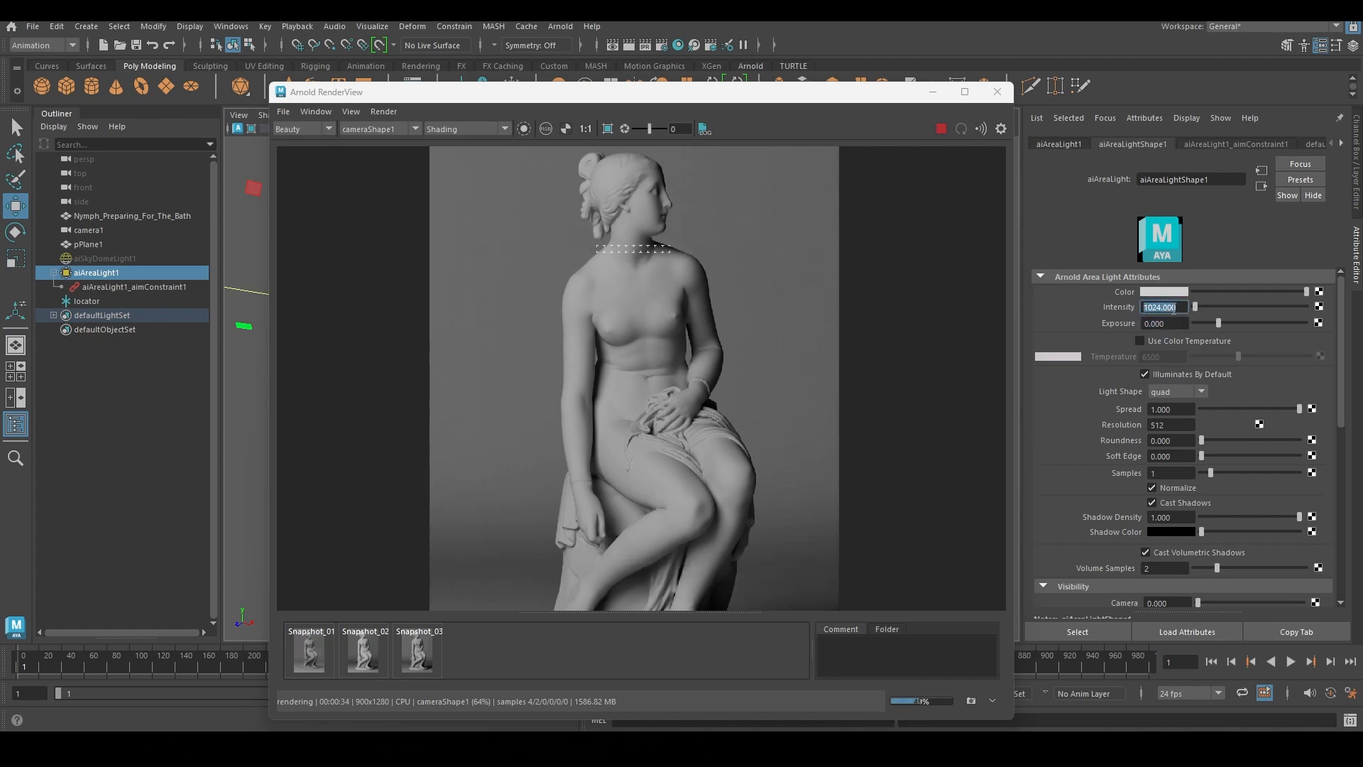
left_click_drag(1180, 306, 1076, 304)
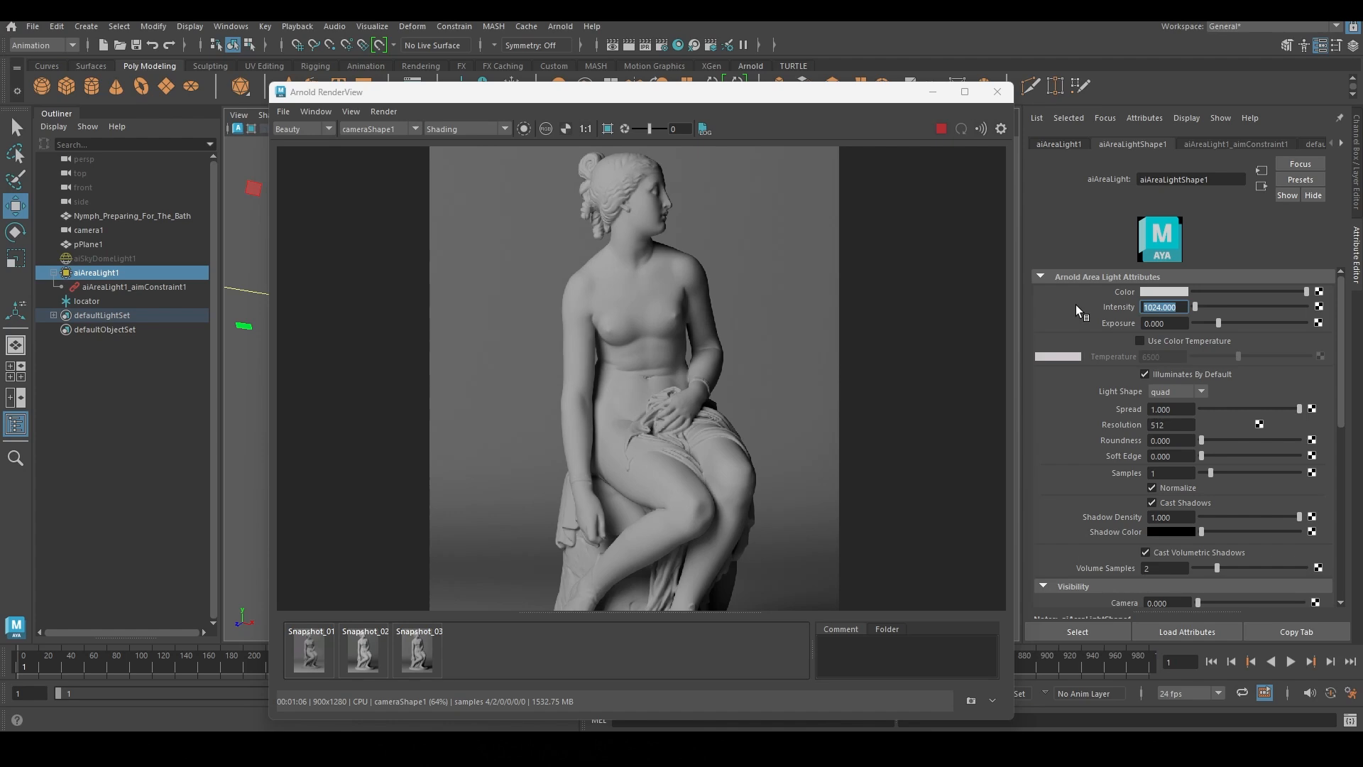
left_click(1175, 323)
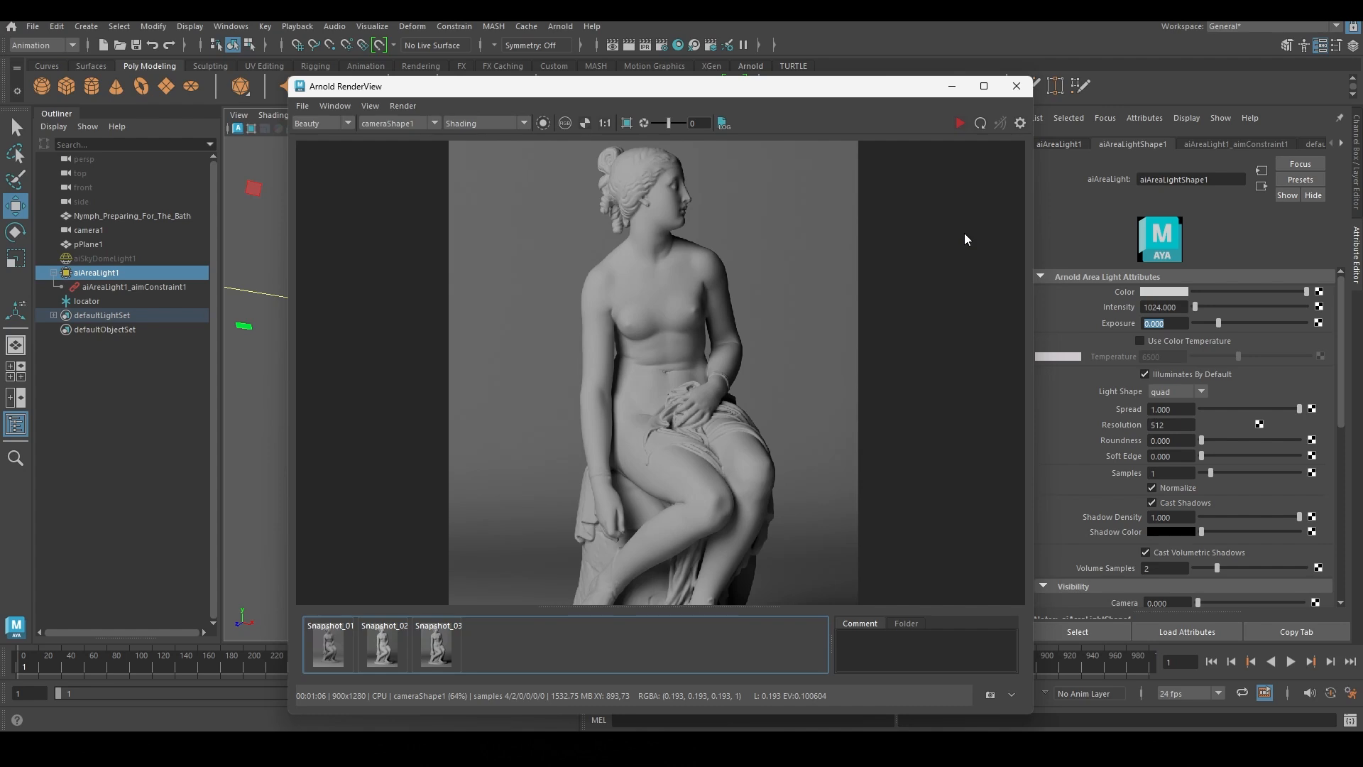
Step: Set the area light's intensity to 1756
left_click(1160, 307)
type("1756")
key("Return")
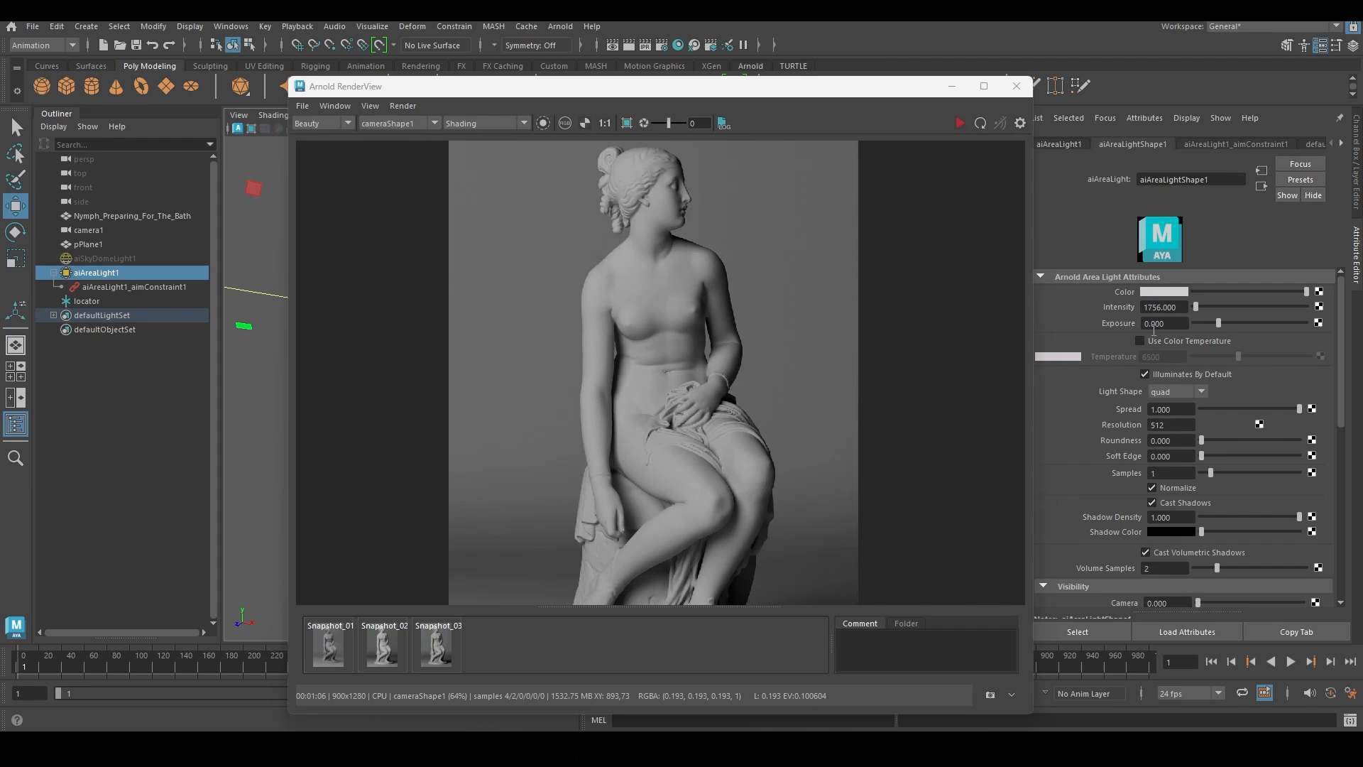
Step: Set the area light's exposure to 10, lower it to 9, and restart the live render
left_click(1177, 307)
key("Tab")
type("10")
key("Return")
left_click(1165, 323)
type("9")
key("Return")
left_click(960, 122)
Step: Set the area light's intensity to 1
left_click_drag(1180, 307, 1015, 289)
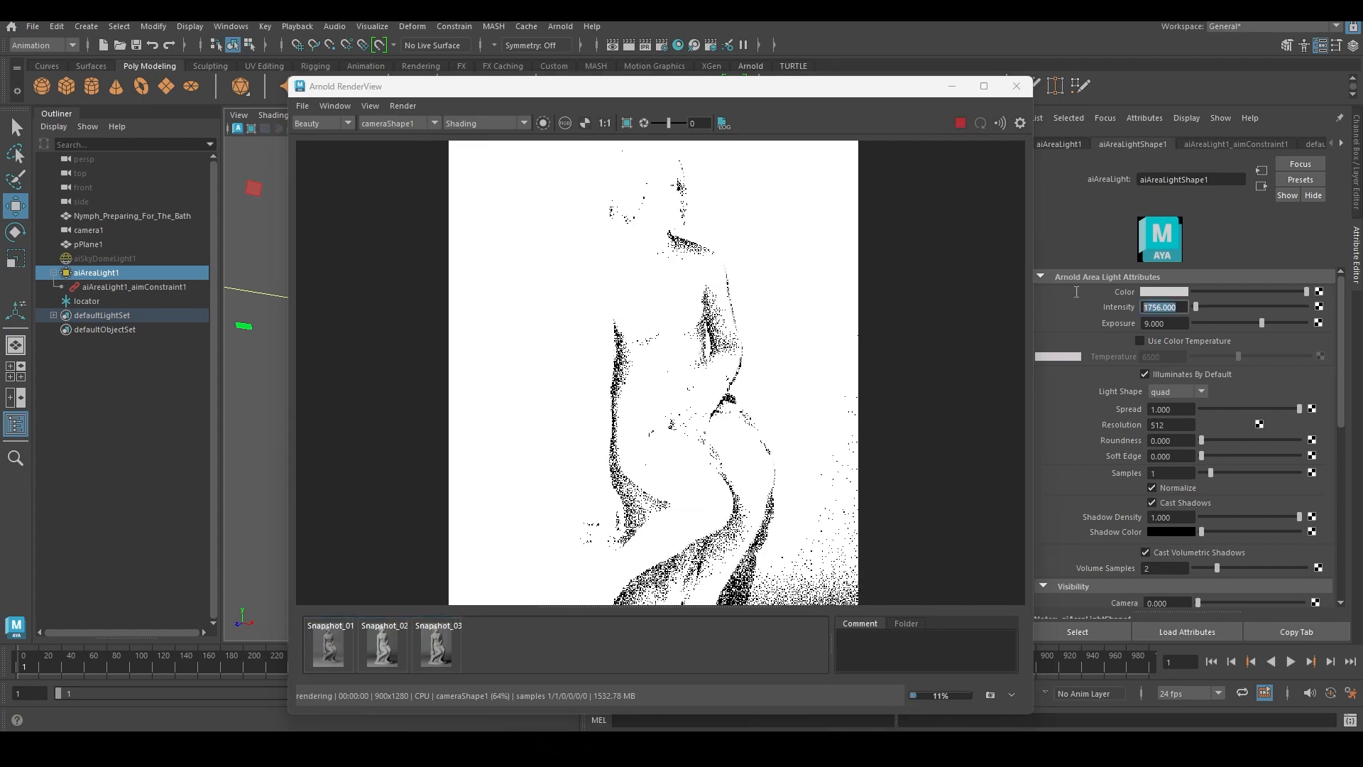
type("1")
key("Return")
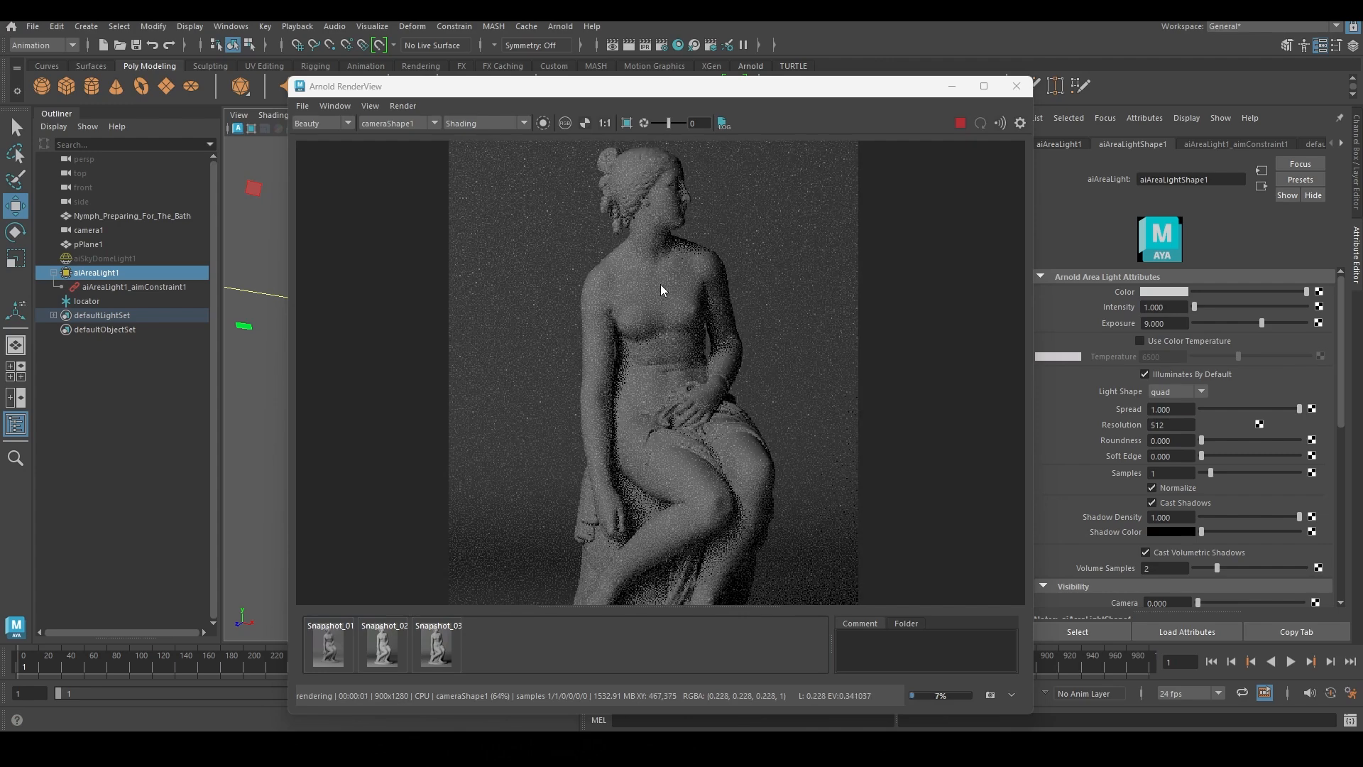
Step: Mark a square render region over the statue's shoulder and upper chest, and set the area light's exposure to 10
scroll(650, 276, "up", 2)
left_click_drag(487, 212, 647, 375)
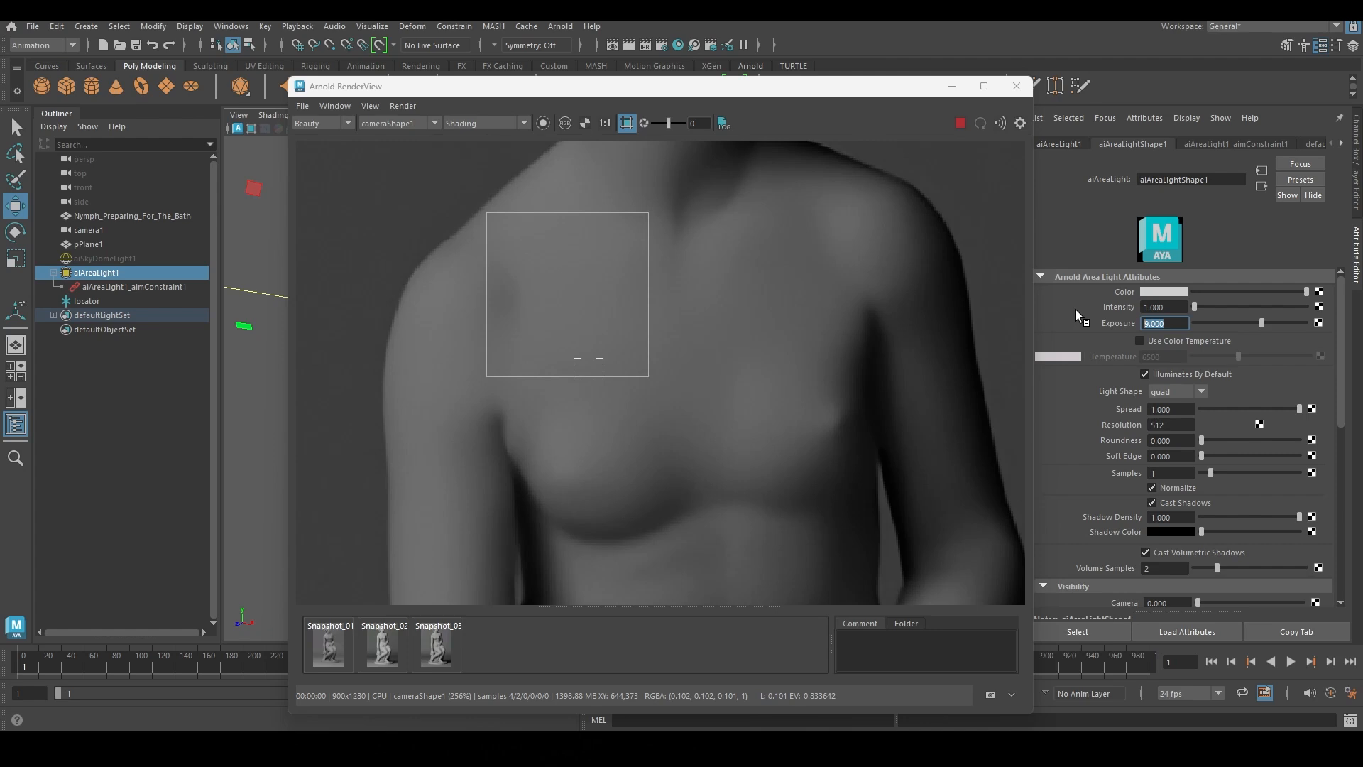
type("10")
key("Return")
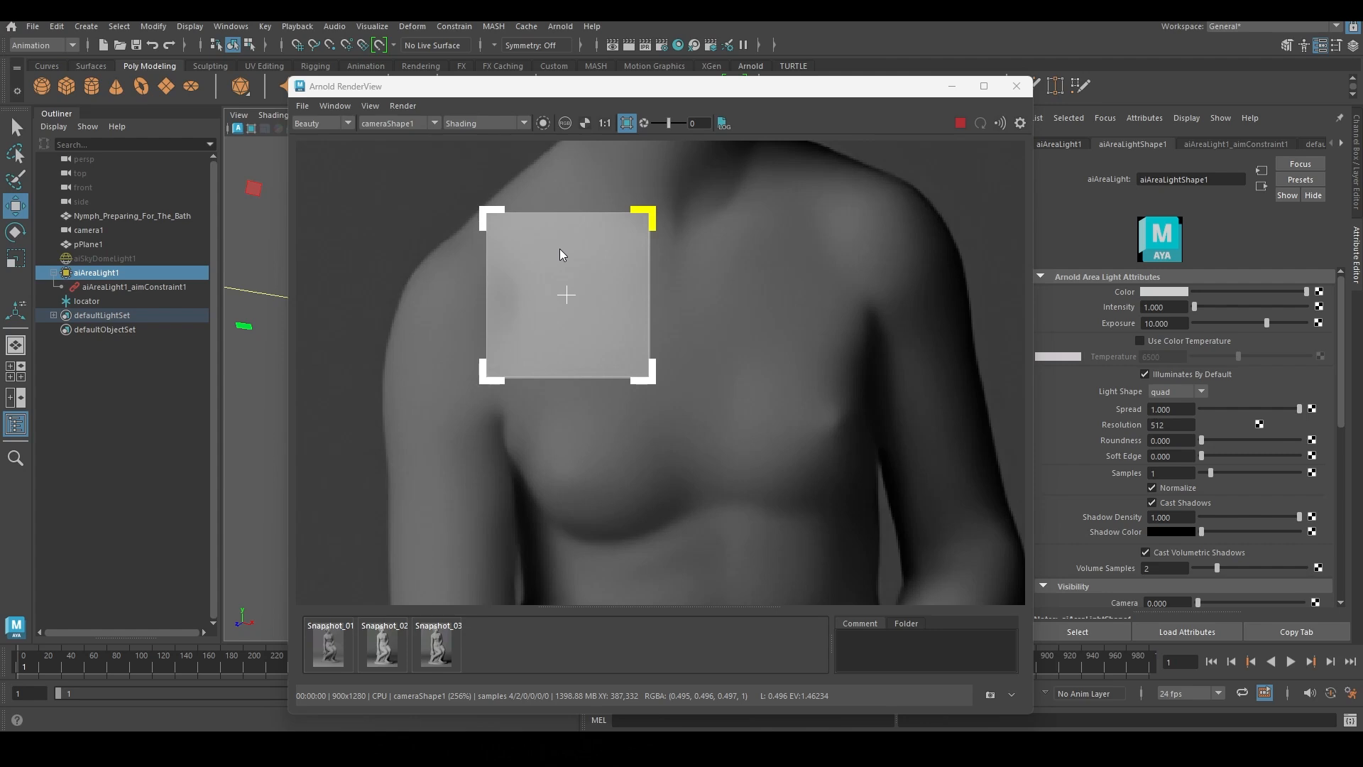
Step: Lower the area light's exposure to 9 and to 8, comparing the render region with the surrounding image
left_click(1164, 323)
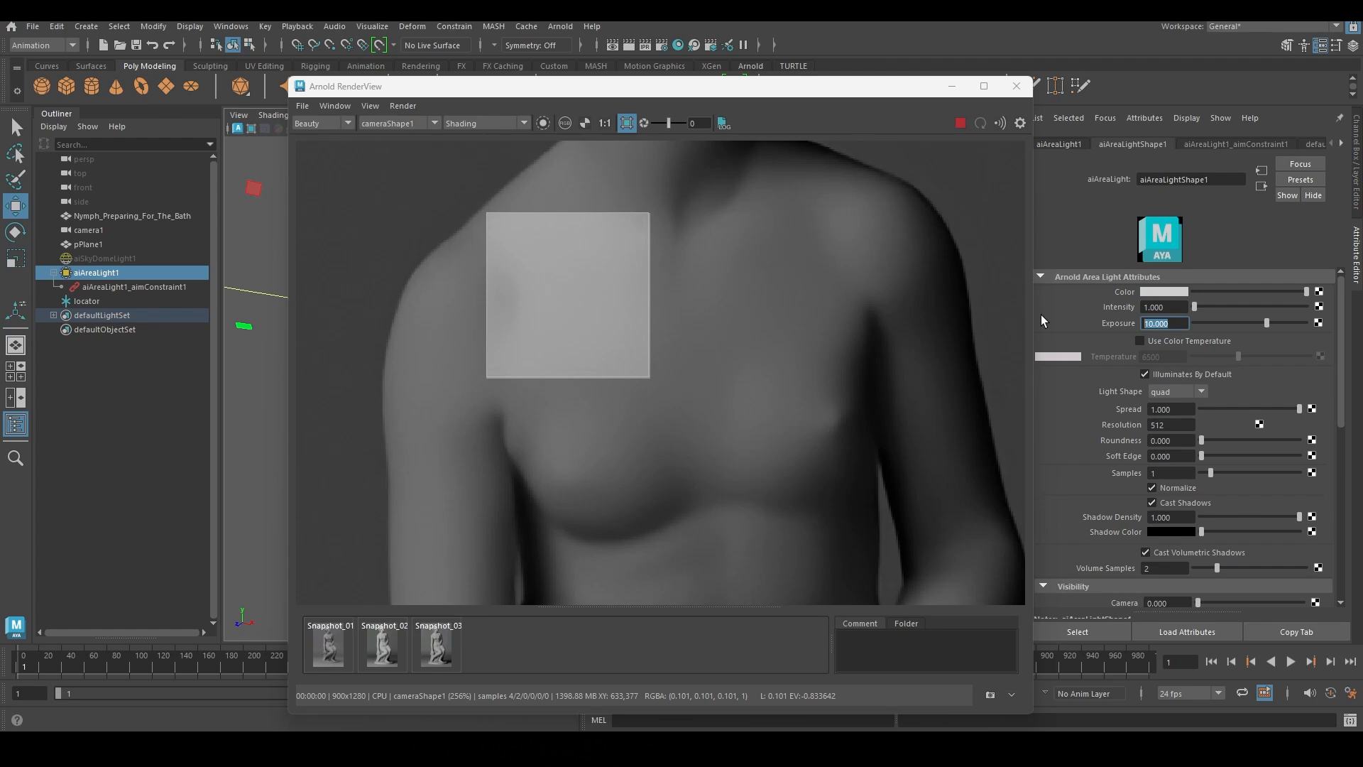
type("9")
key("Return")
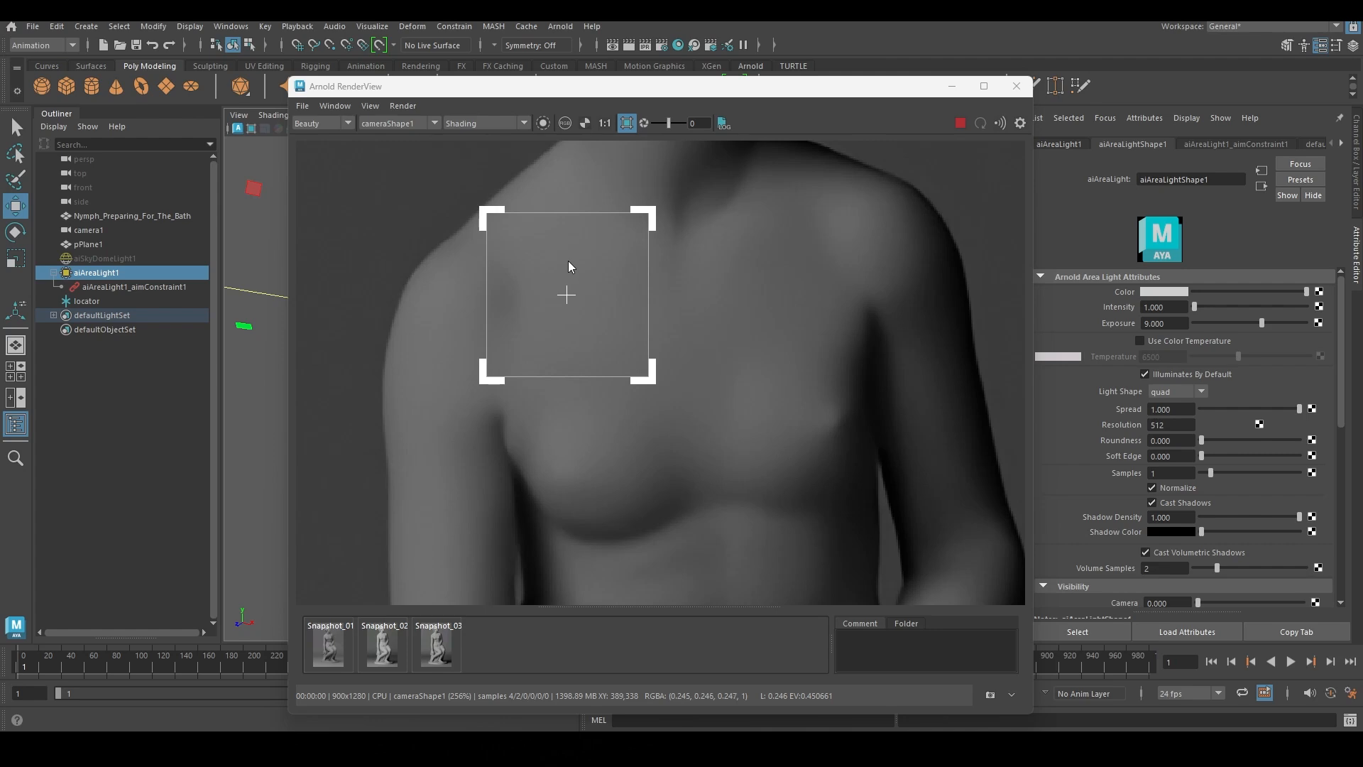
left_click(1165, 323)
type("8")
key("Return")
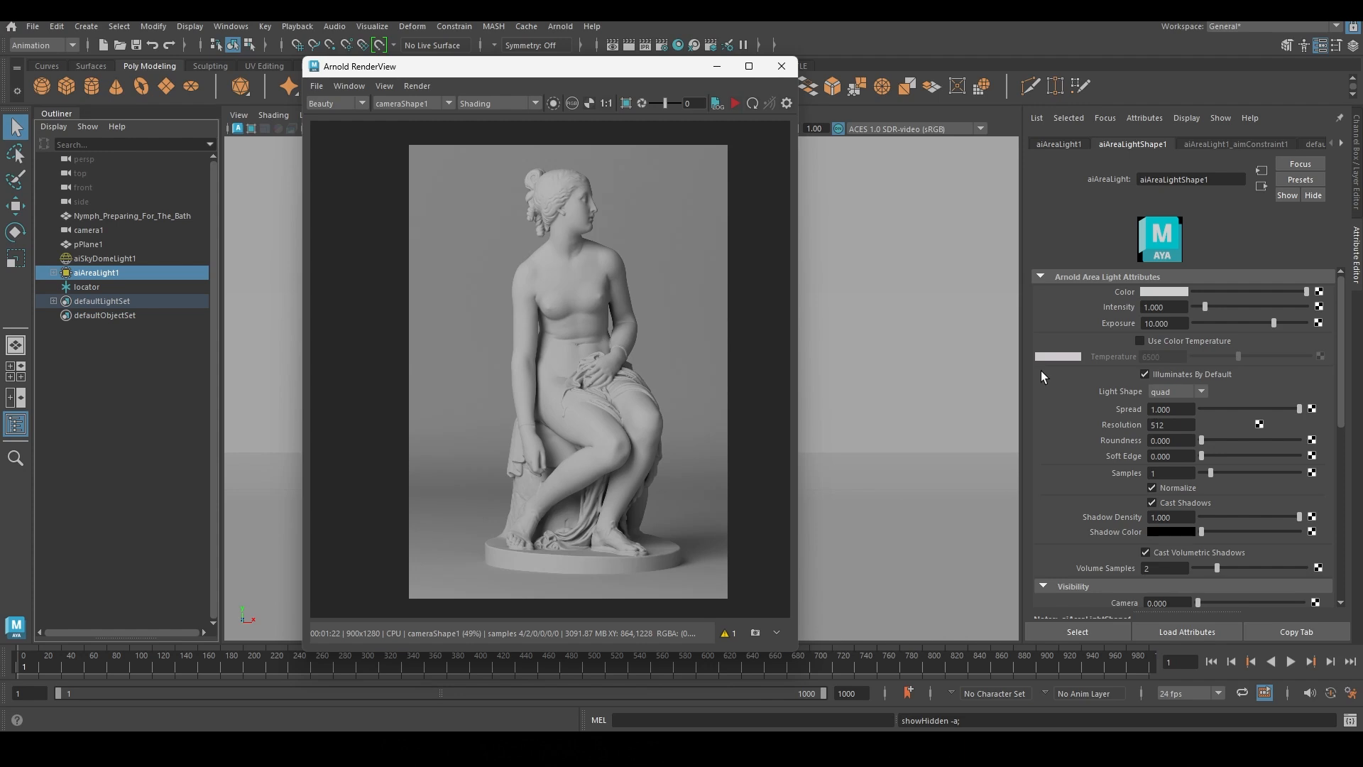
left_click(1156, 324)
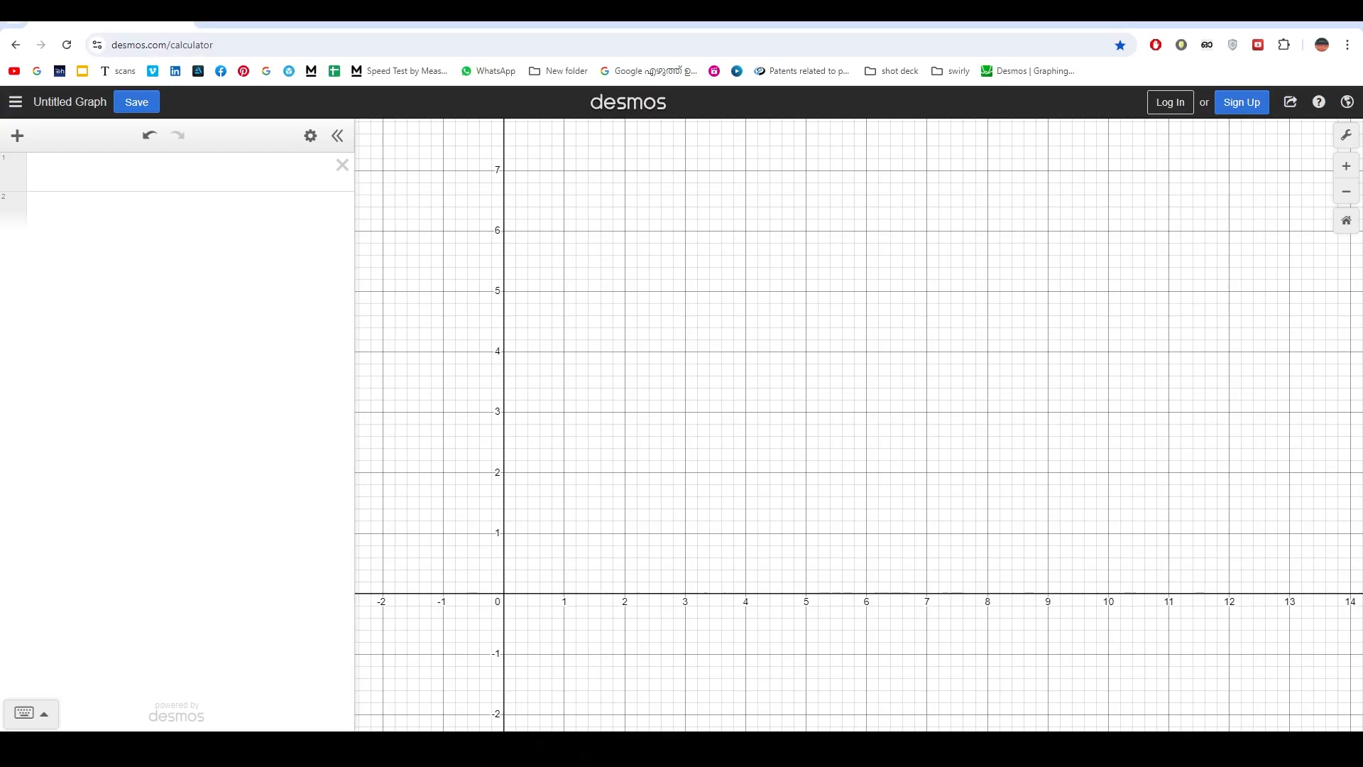
Step: Plot the linear function y = x in the Desmos graphing calculator
left_click(103, 173)
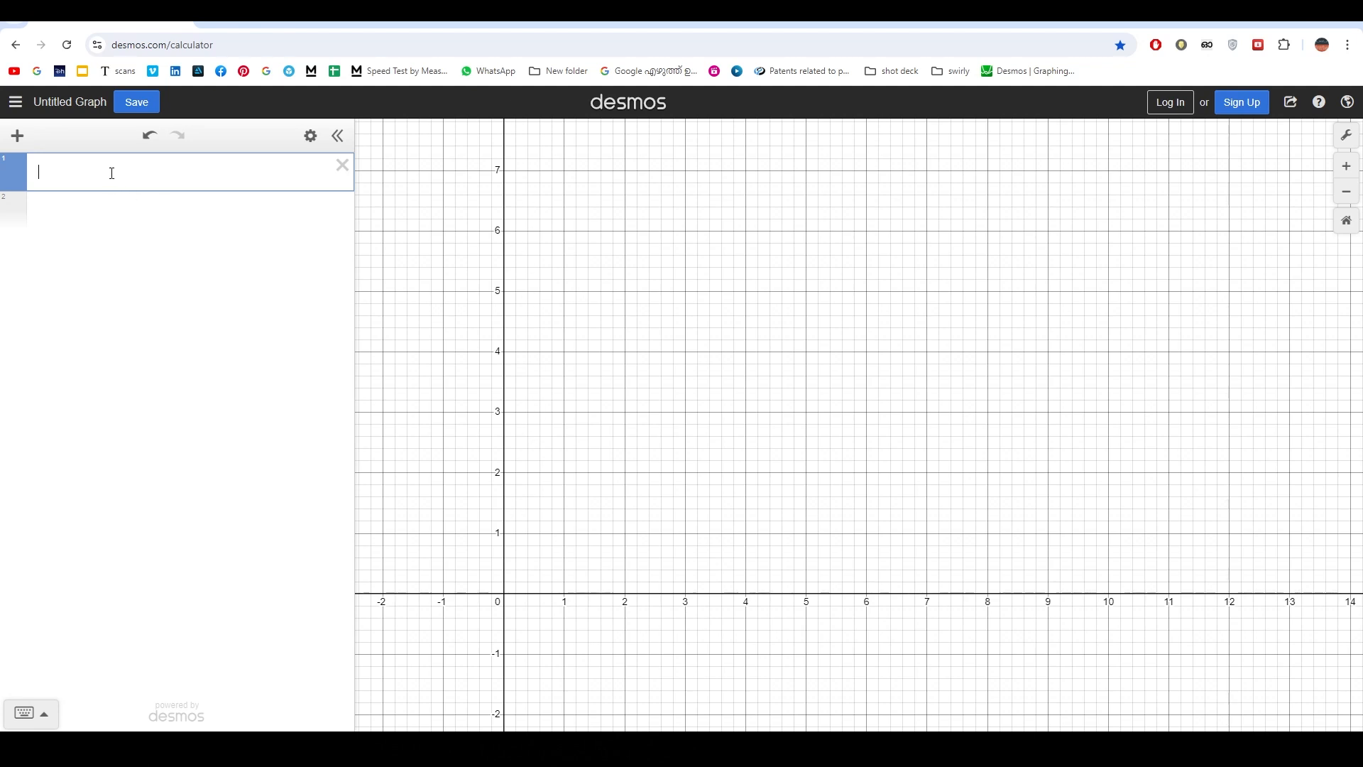
type(")")
type("x")
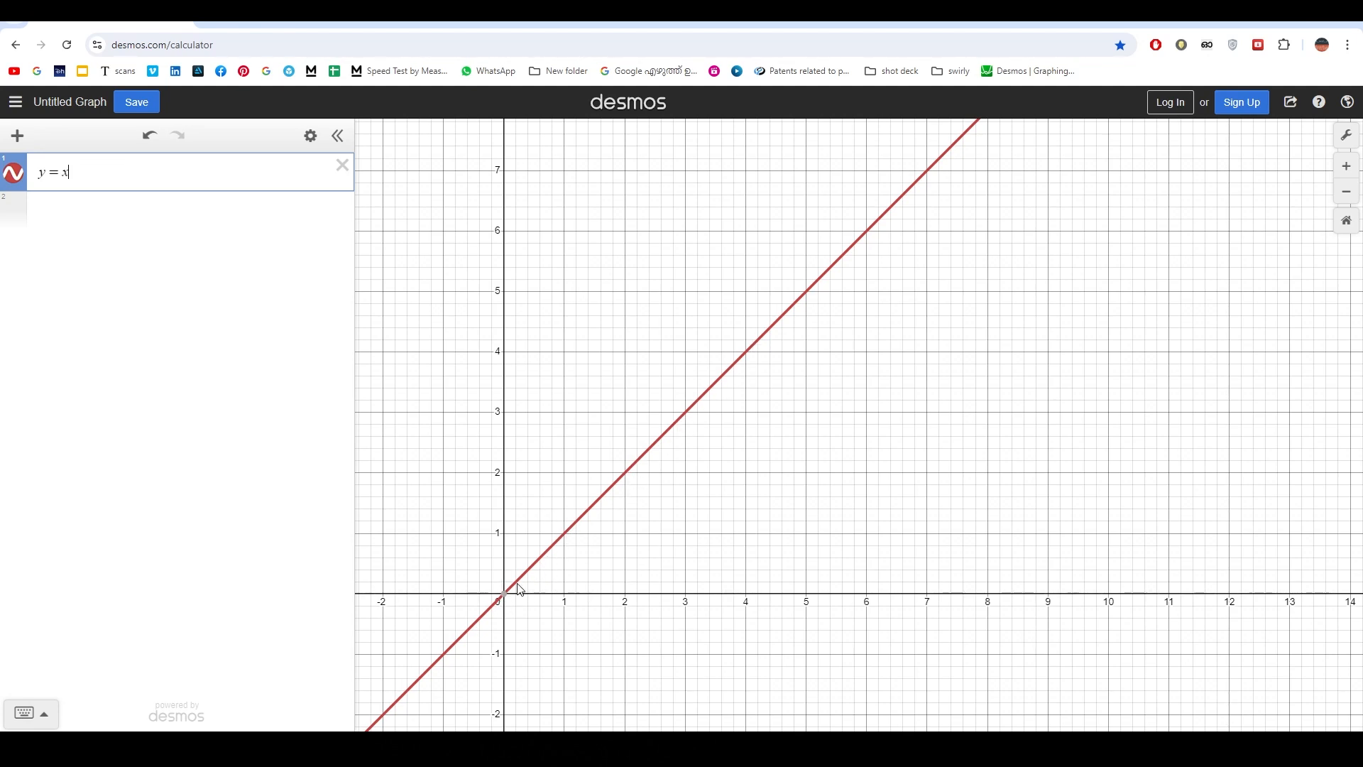
scroll(876, 413, "up", 2)
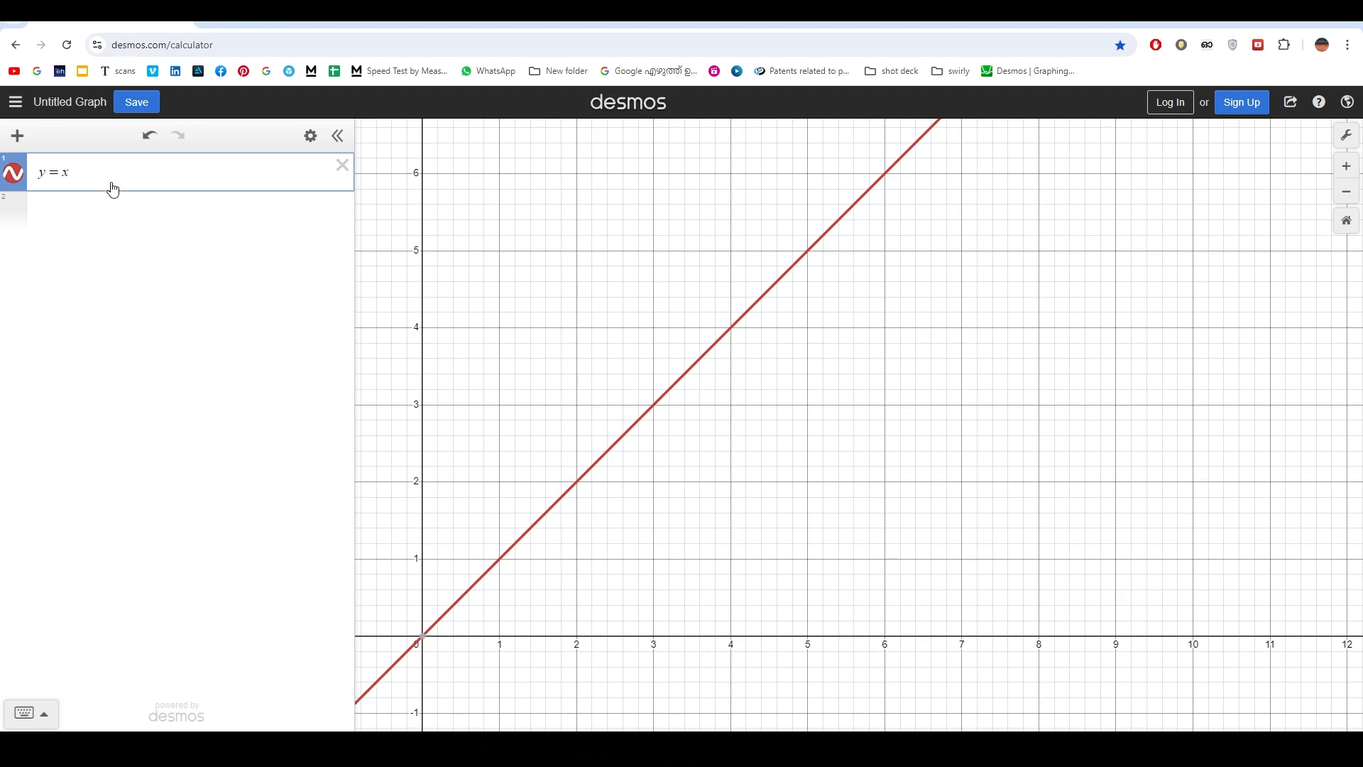
Step: Change the expression to y = 2^x and examine how steeply the exponential curve rises
double_click(64, 171)
type("2")
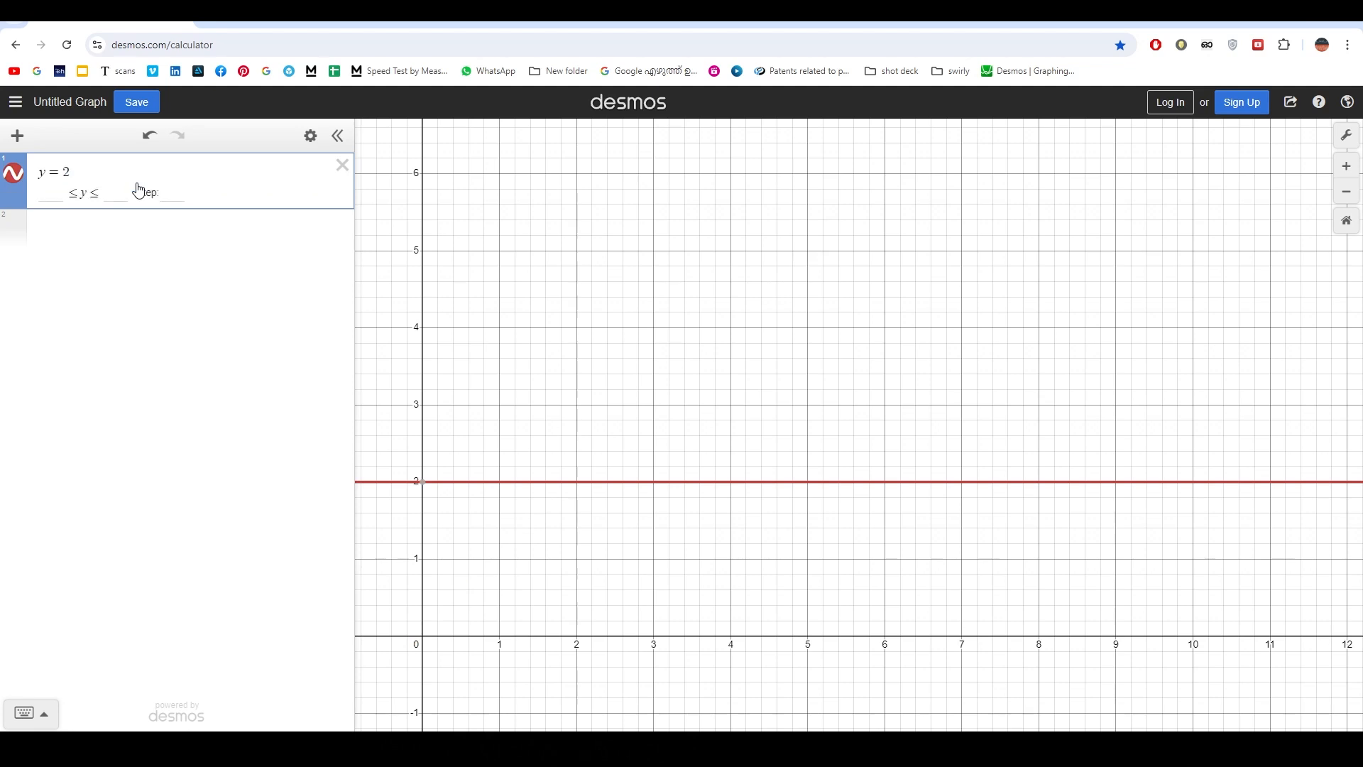
type("^x")
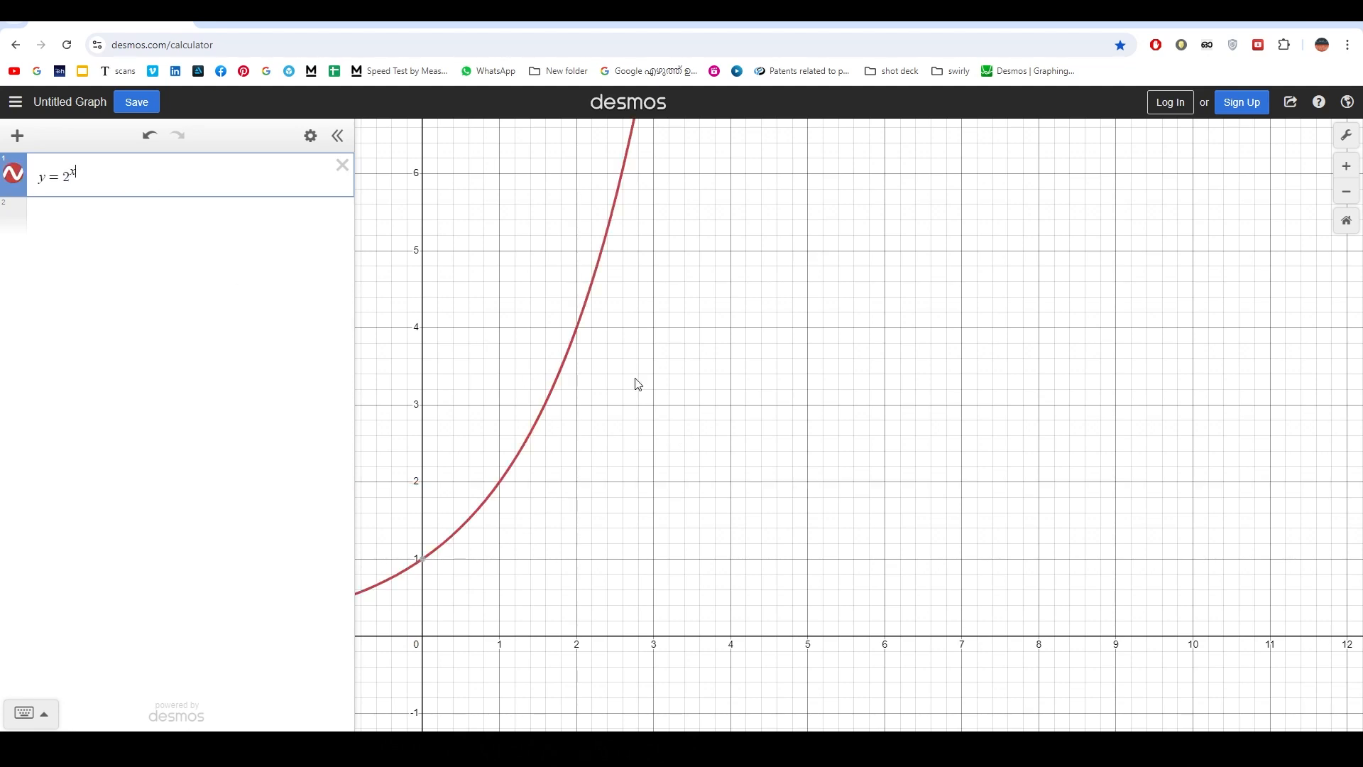
left_click_drag(590, 425, 719, 405)
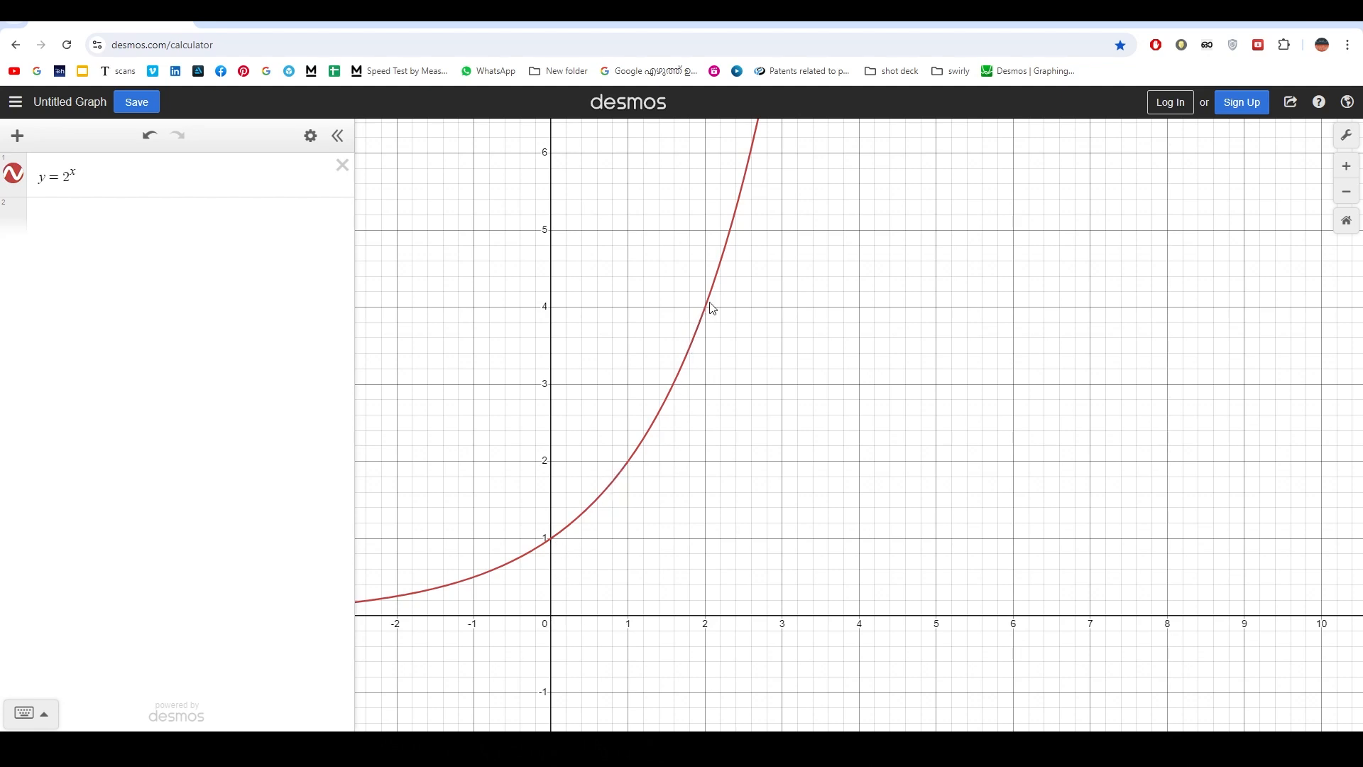
left_click_drag(788, 264, 752, 506)
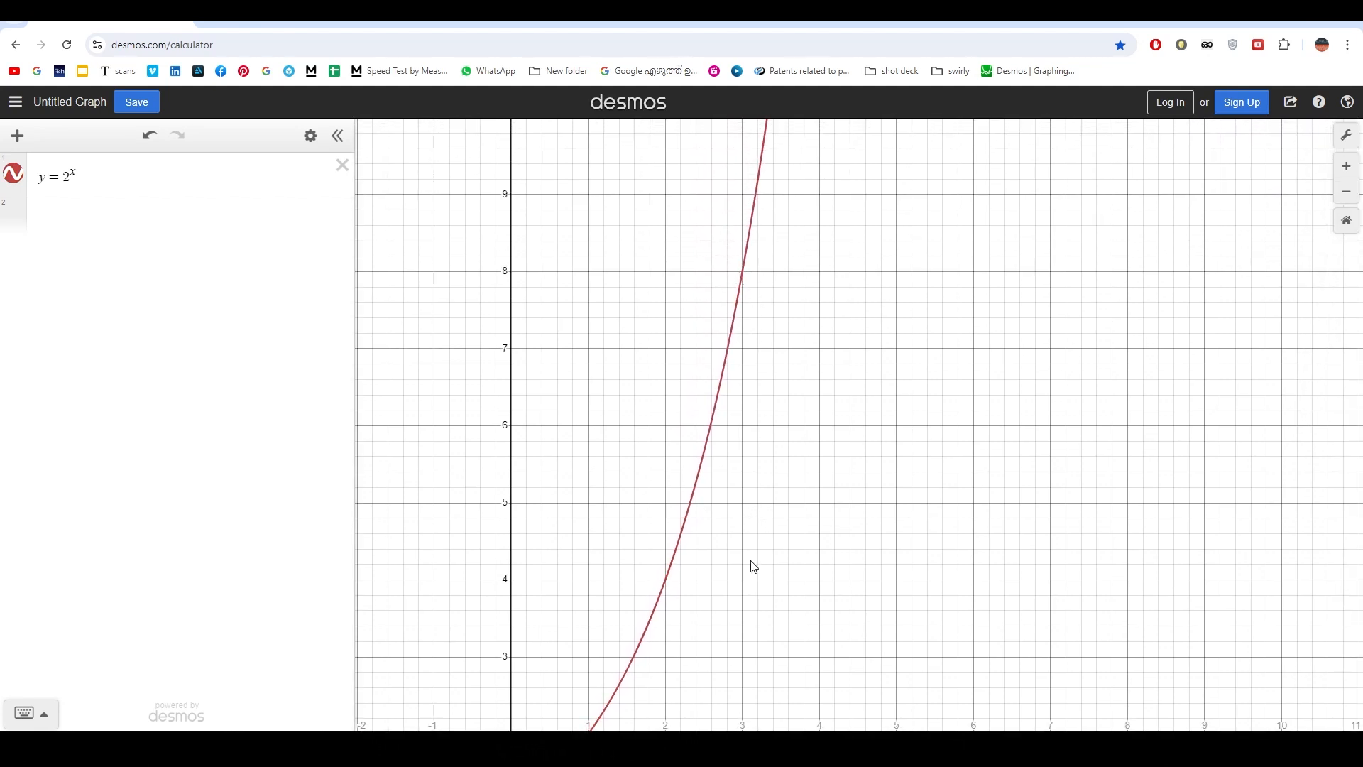
left_click_drag(751, 565, 777, 333)
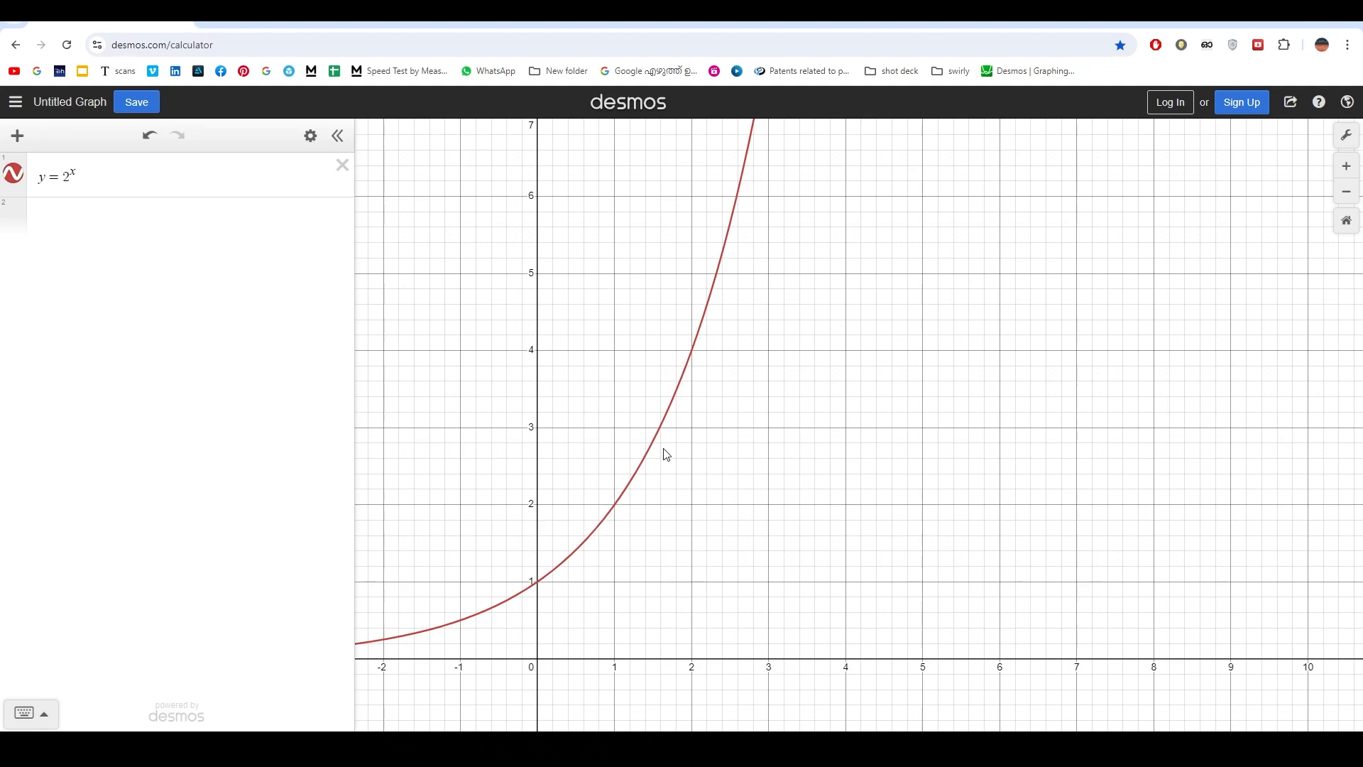
left_click_drag(753, 321, 710, 451)
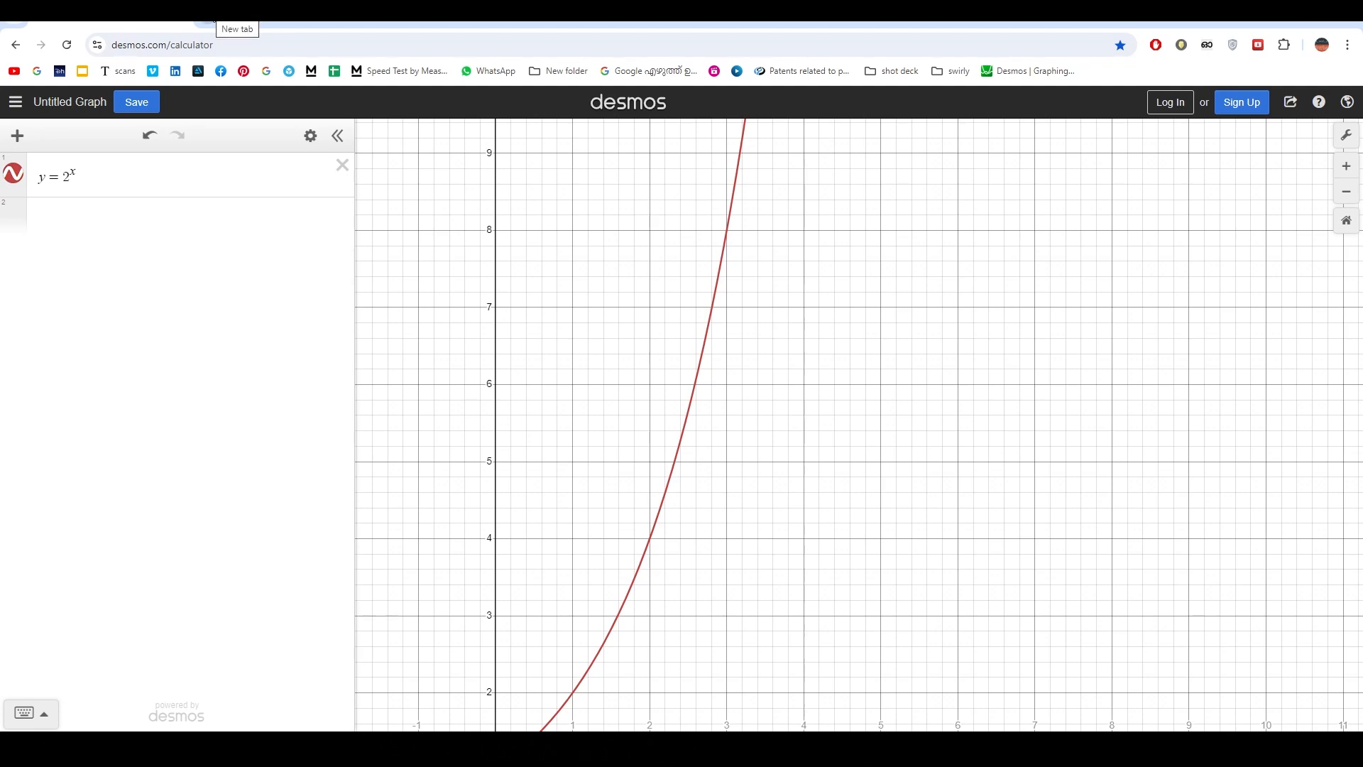
Step: Calculate 2^(183.67) with a Google search in a new browser tab
left_click(211, 21)
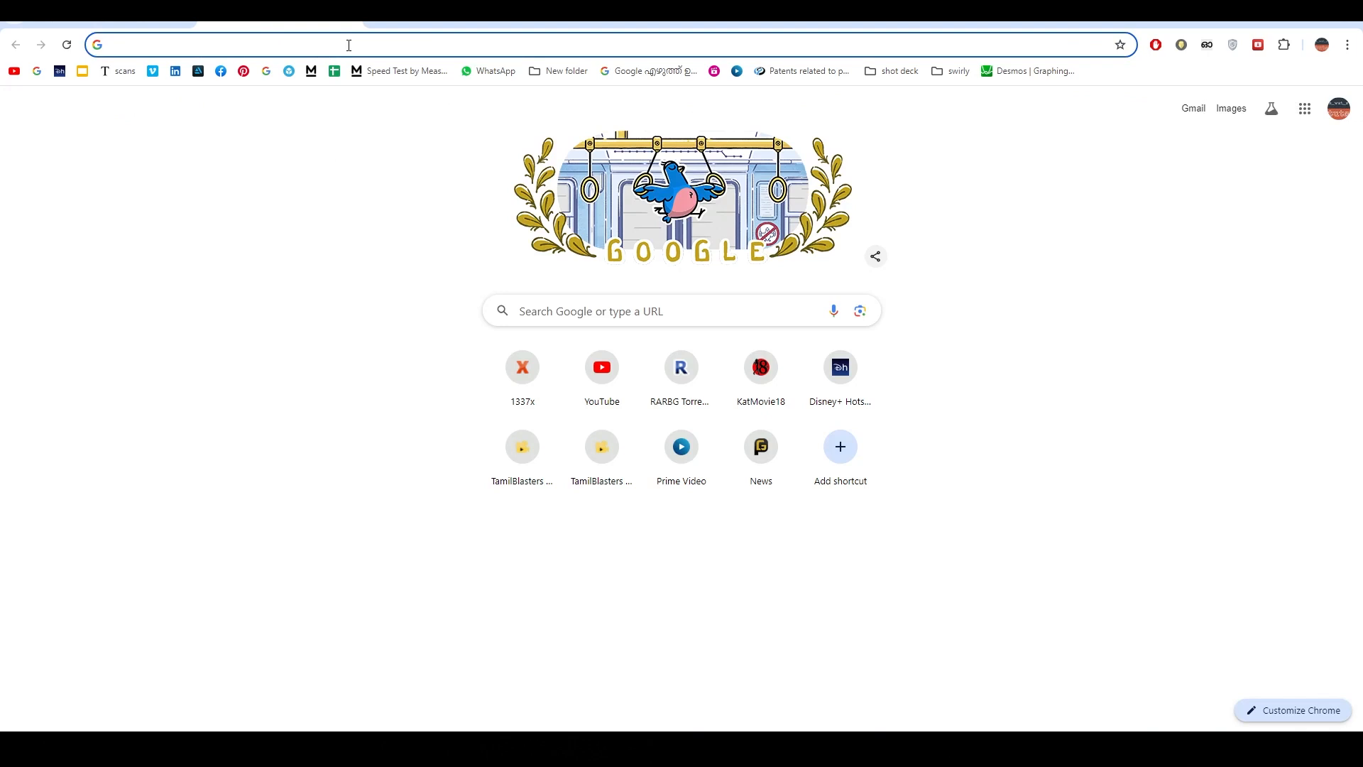
type("2^(183.67)")
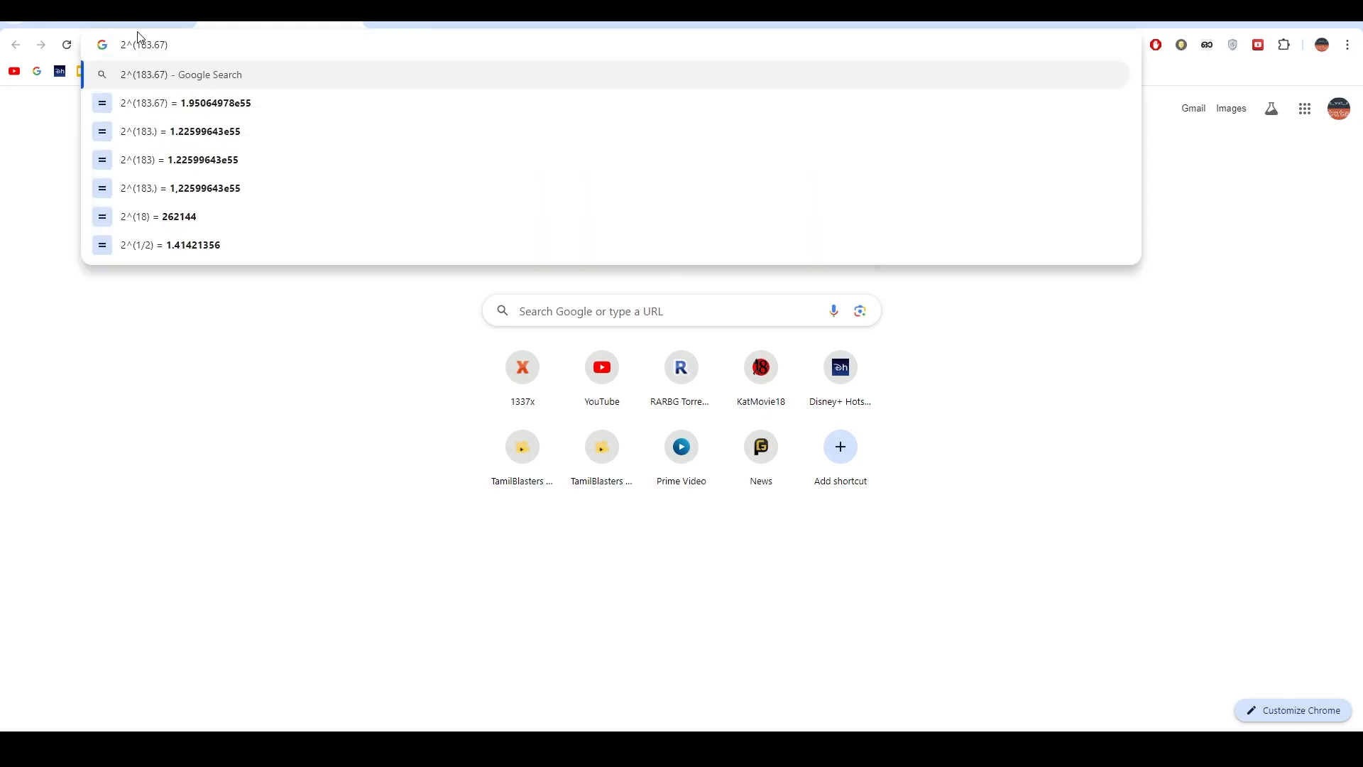
left_click_drag(141, 45, 162, 45)
left_click(163, 45)
key("Return")
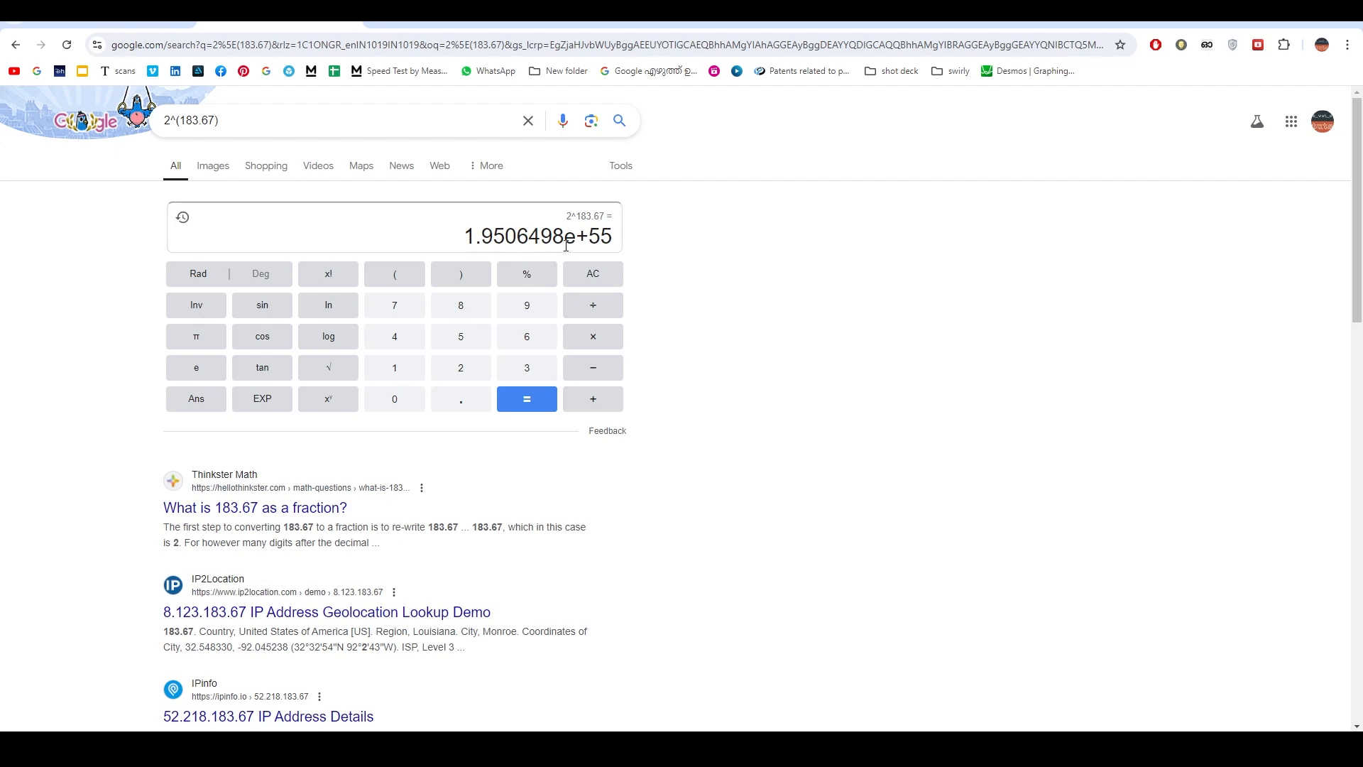
Step: Correct the search to 2^(13.67), recalculate and highlight the answer
left_click_drag(179, 120, 203, 120)
left_click(201, 120)
key("BackSpace")
key("Return")
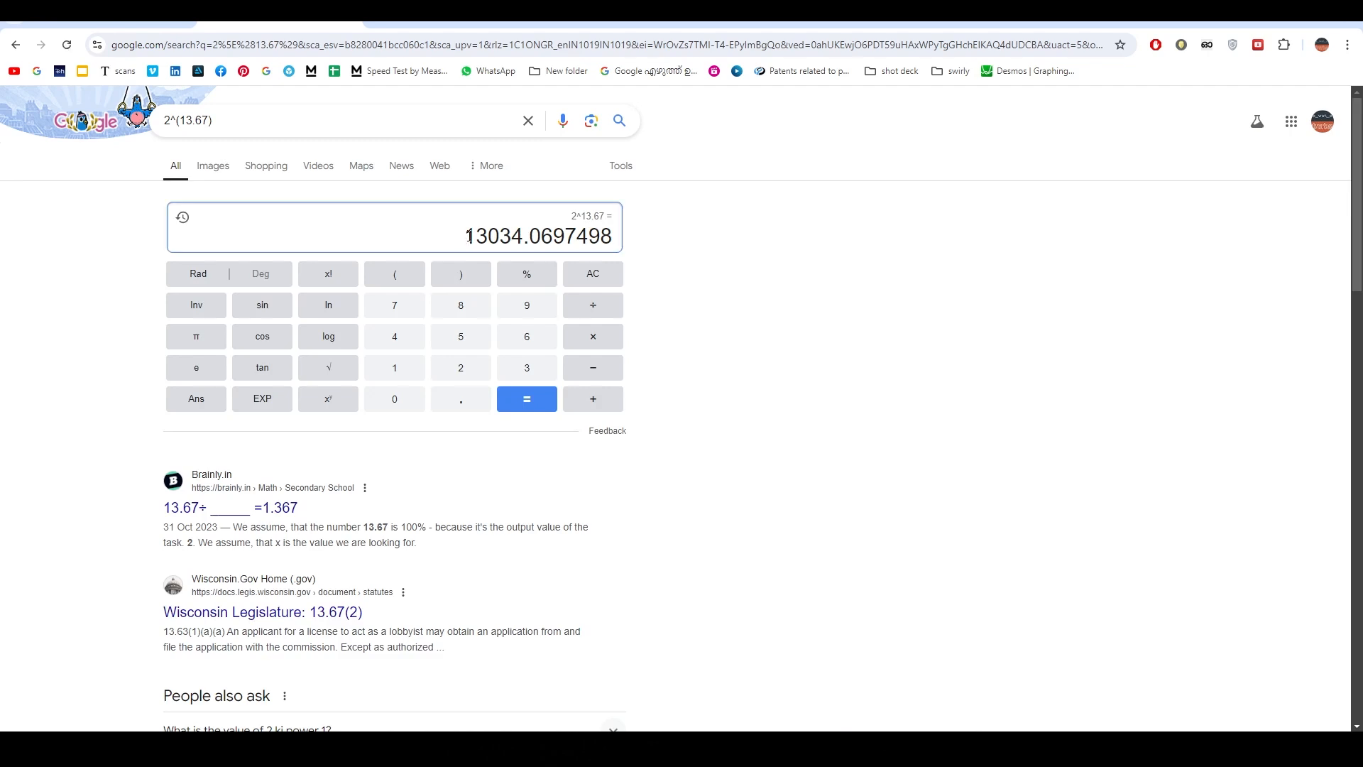
left_click_drag(466, 237, 615, 237)
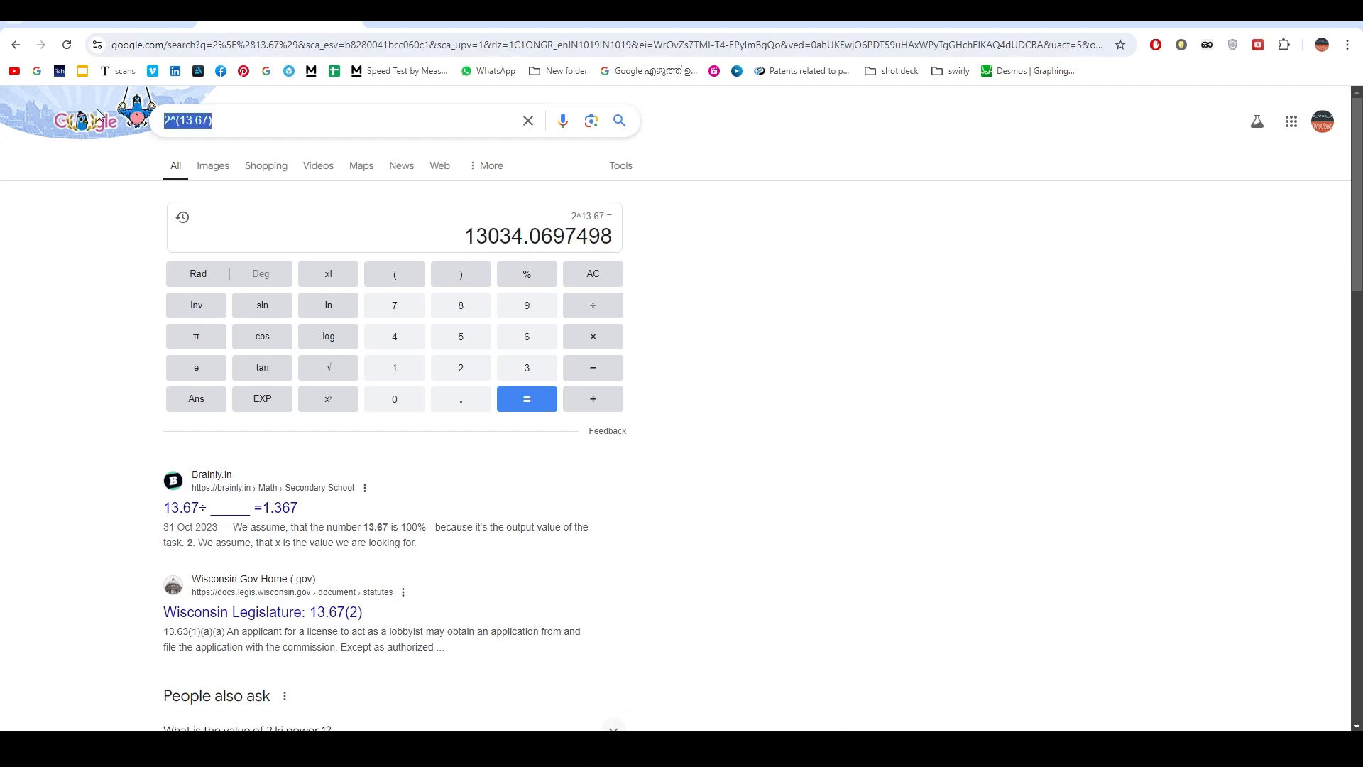
Step: Calculate 2^8 with the Google search and copy the answer
left_click(235, 119)
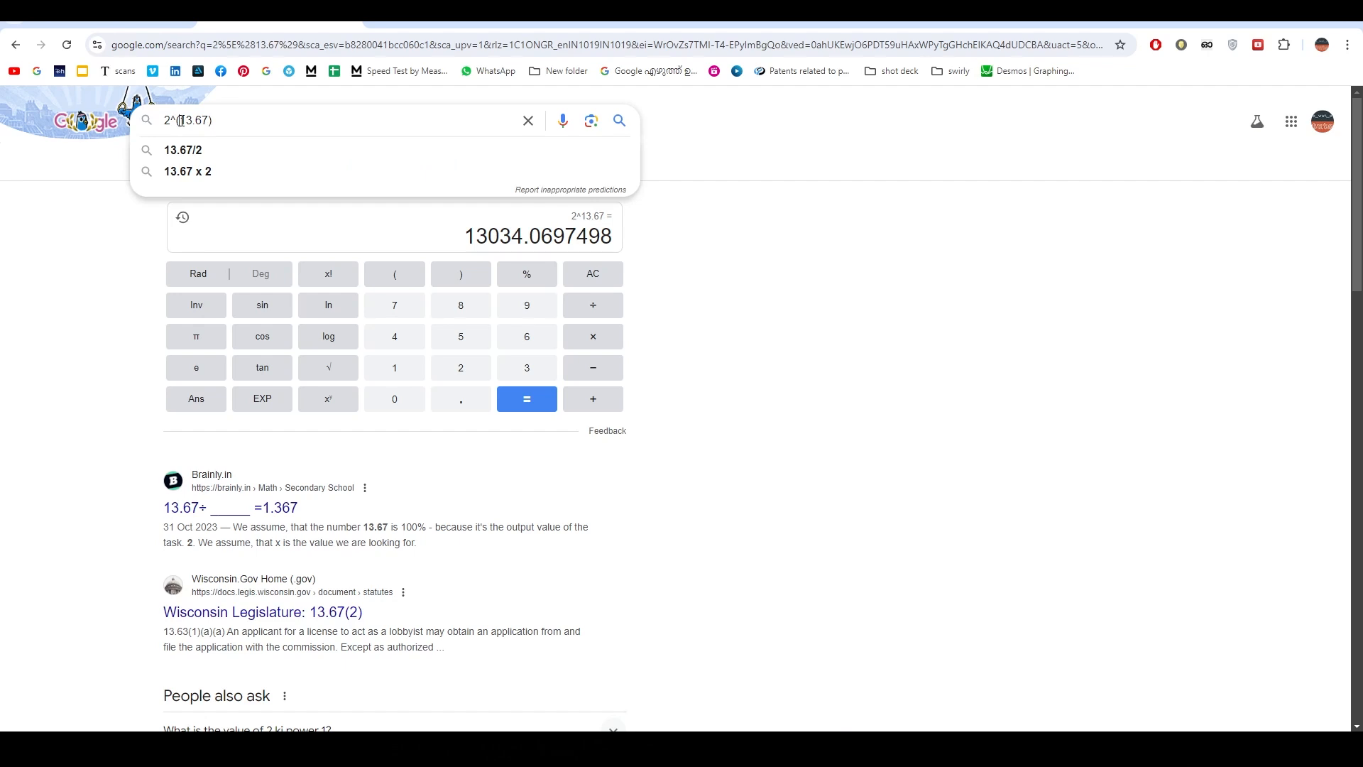
left_click_drag(179, 120, 209, 120)
type("8")
key("Return")
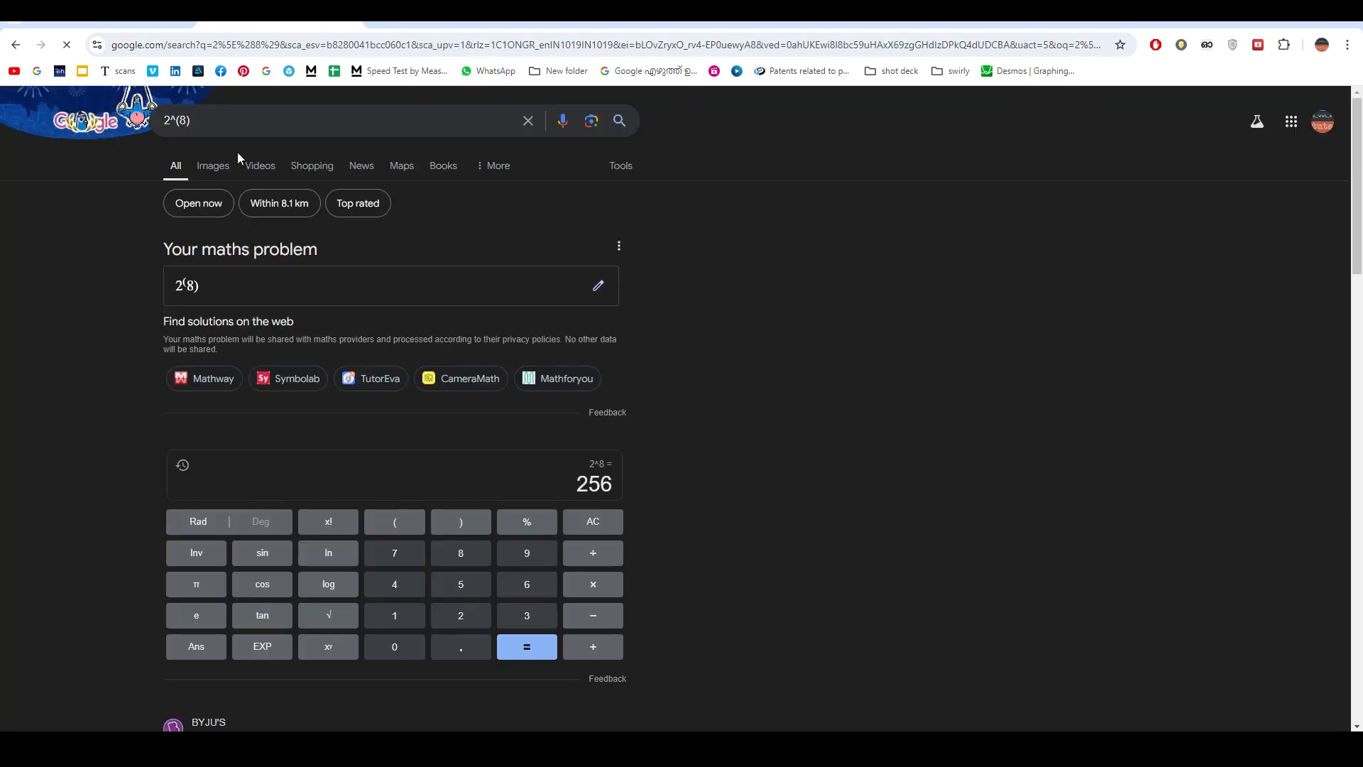
left_click(200, 124)
key("BackSpace")
key("BackSpace")
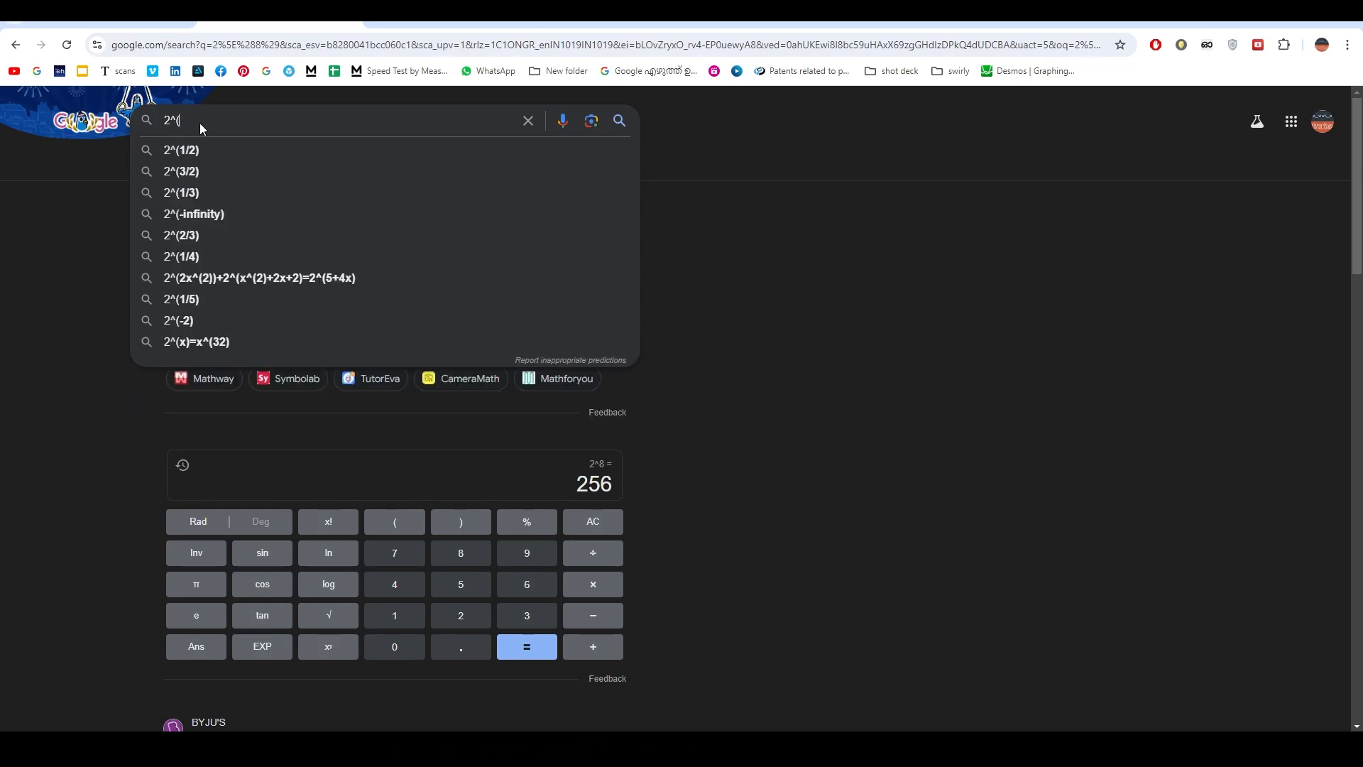
type("8")
key("Return")
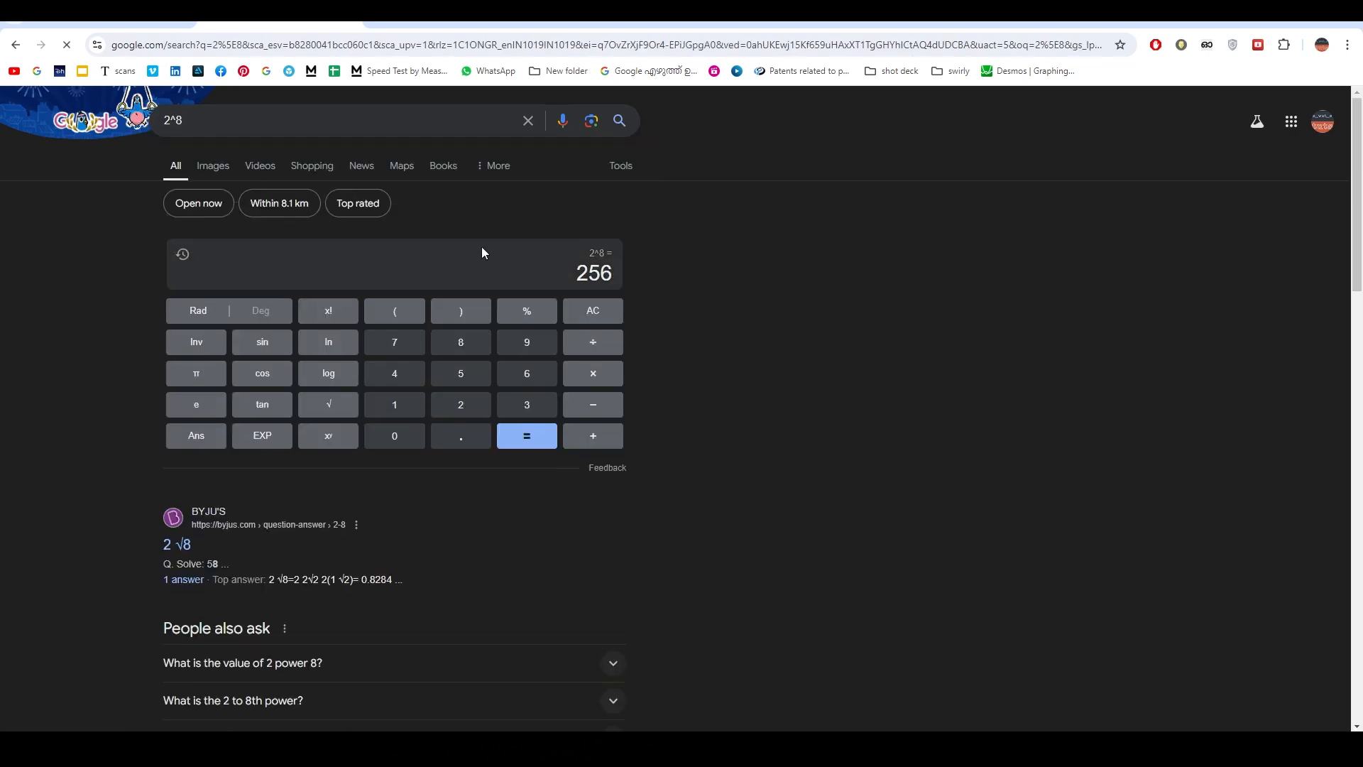
double_click(588, 272)
key("ctrl+c")
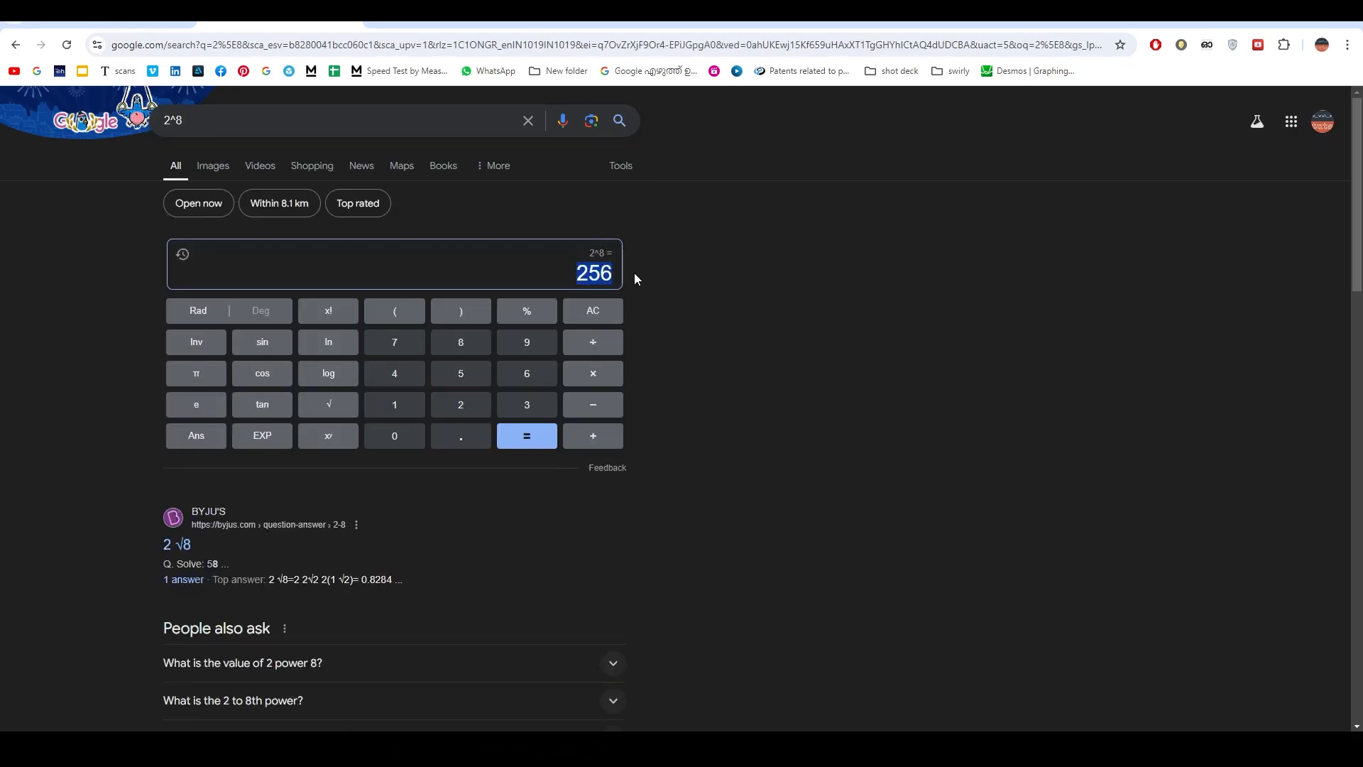
Step: Switch to the Windows Calculator beside the search results and multiply 256 by 0.25
key("XF86Calculator")
left_click_drag(471, 254, 995, 142)
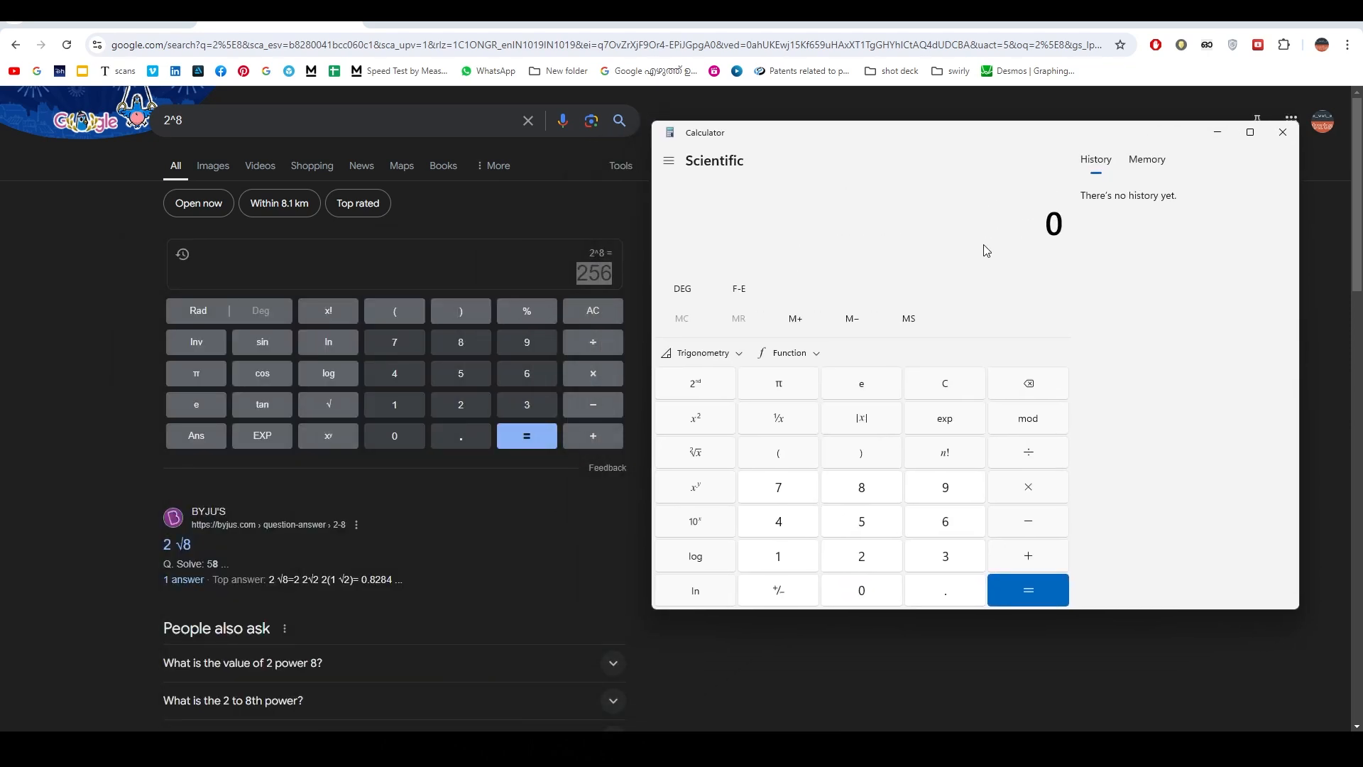
key("ctrl+v")
left_click(1033, 488)
type("0.25")
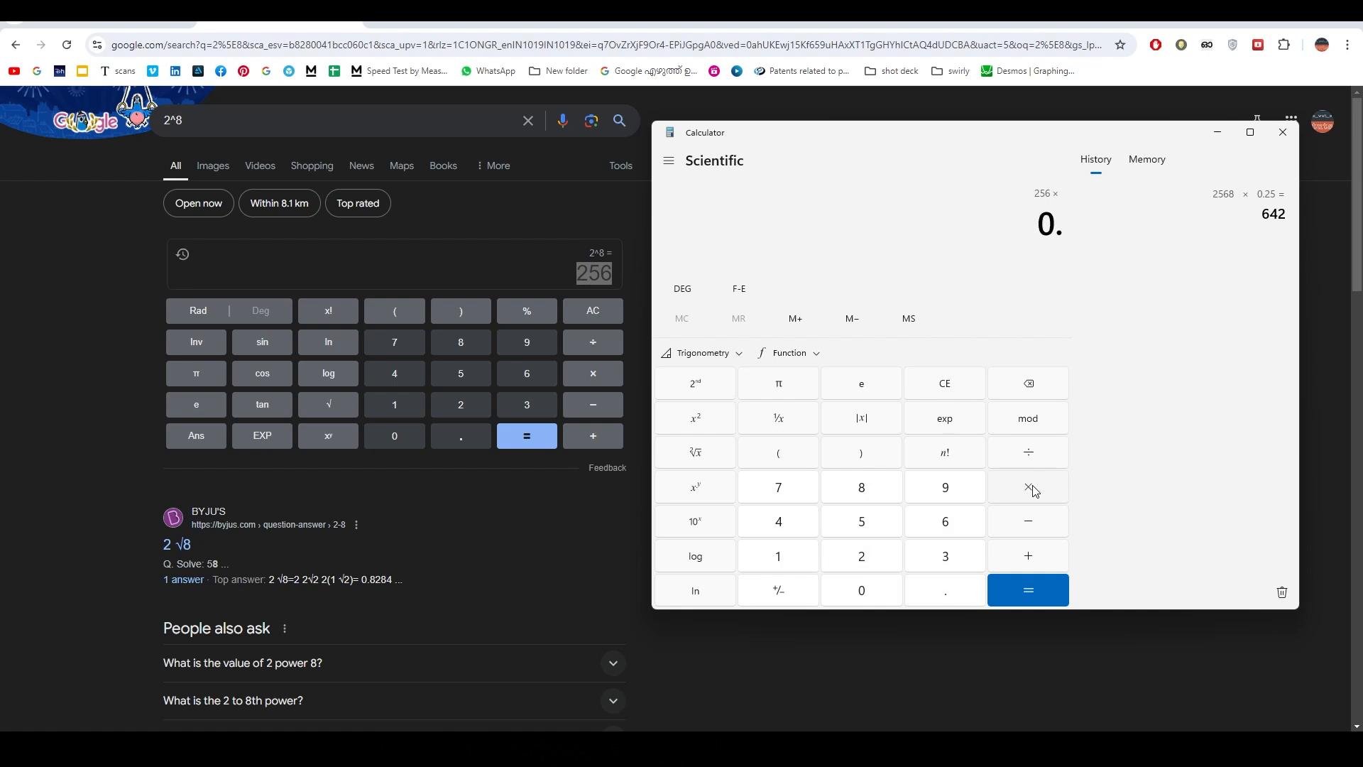
key("Return")
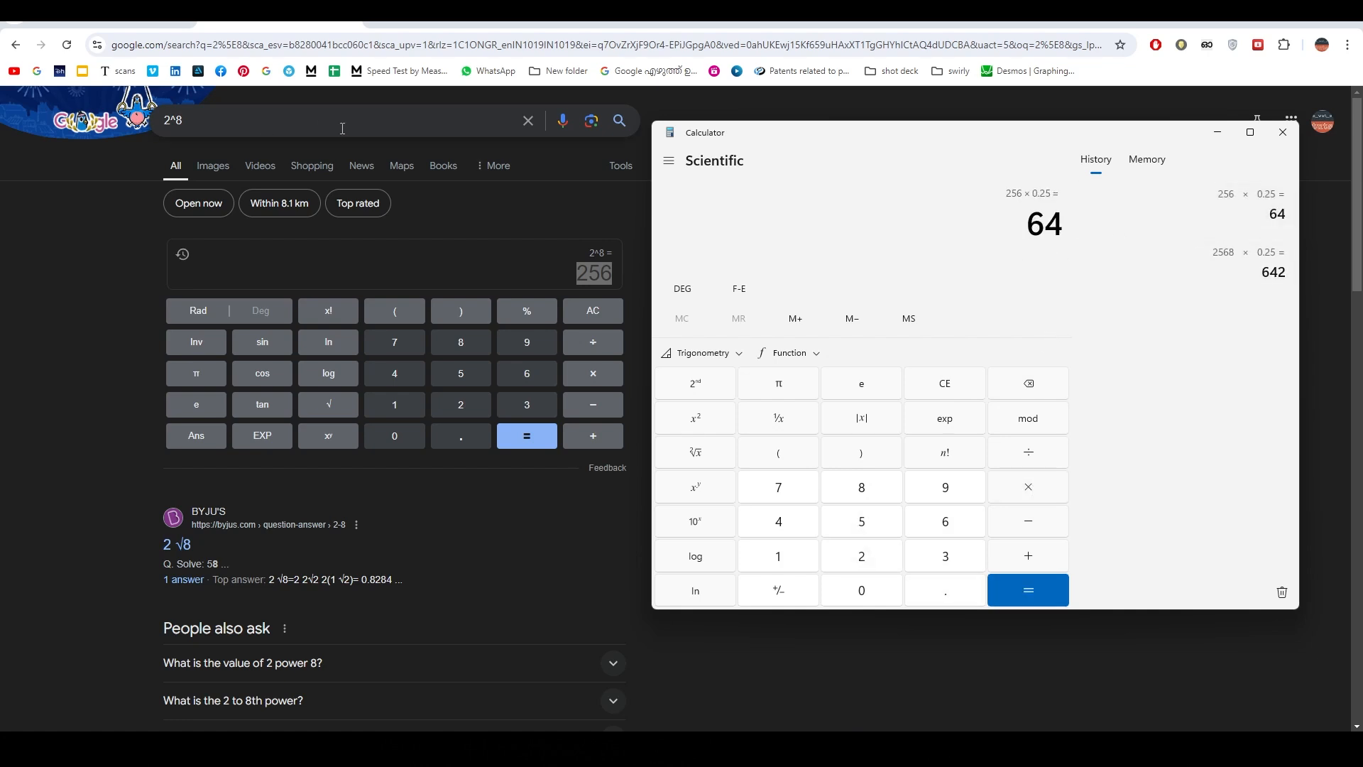
Step: Subtract 64 from 256 in the calculator
type("256 - ")
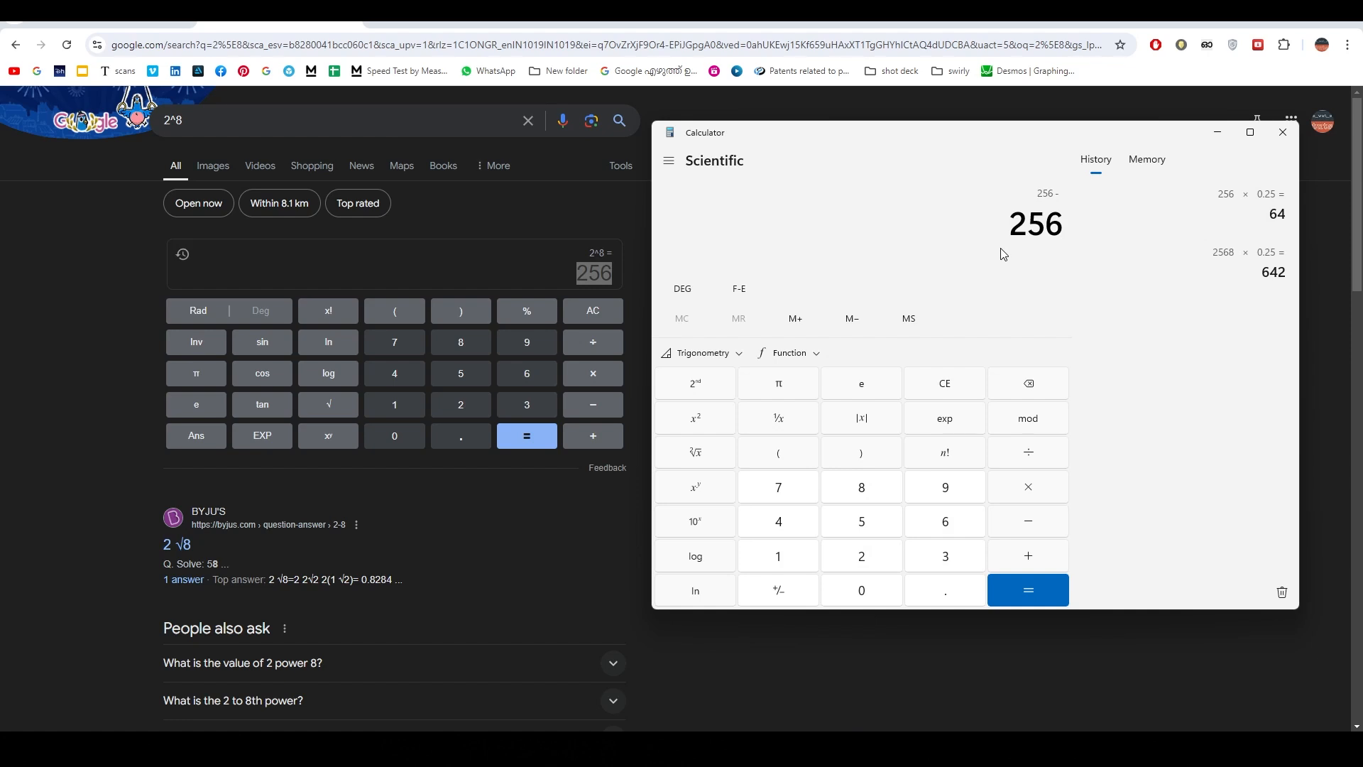
type("64")
key("Return")
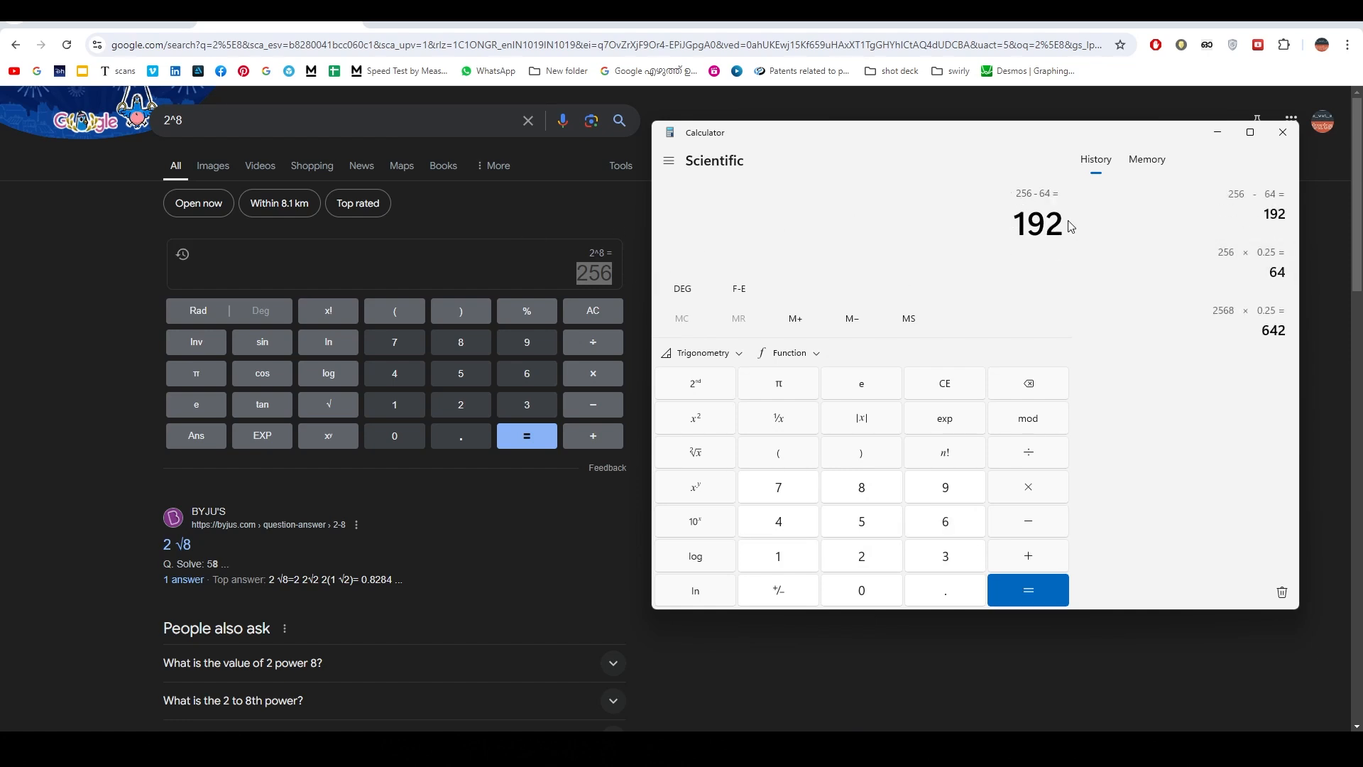
Step: Return to the Google search, calculate log2(192) and highlight the answer
left_click(135, 118)
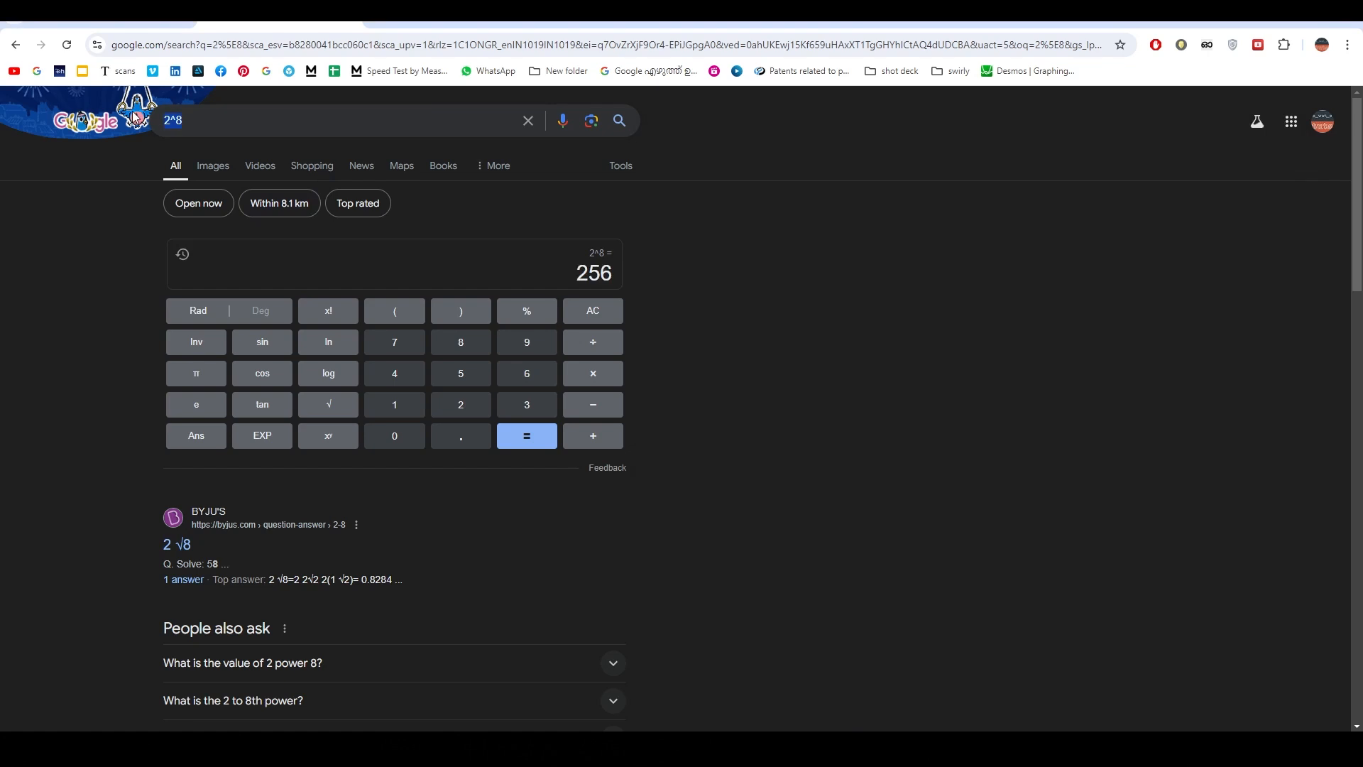
type("log")
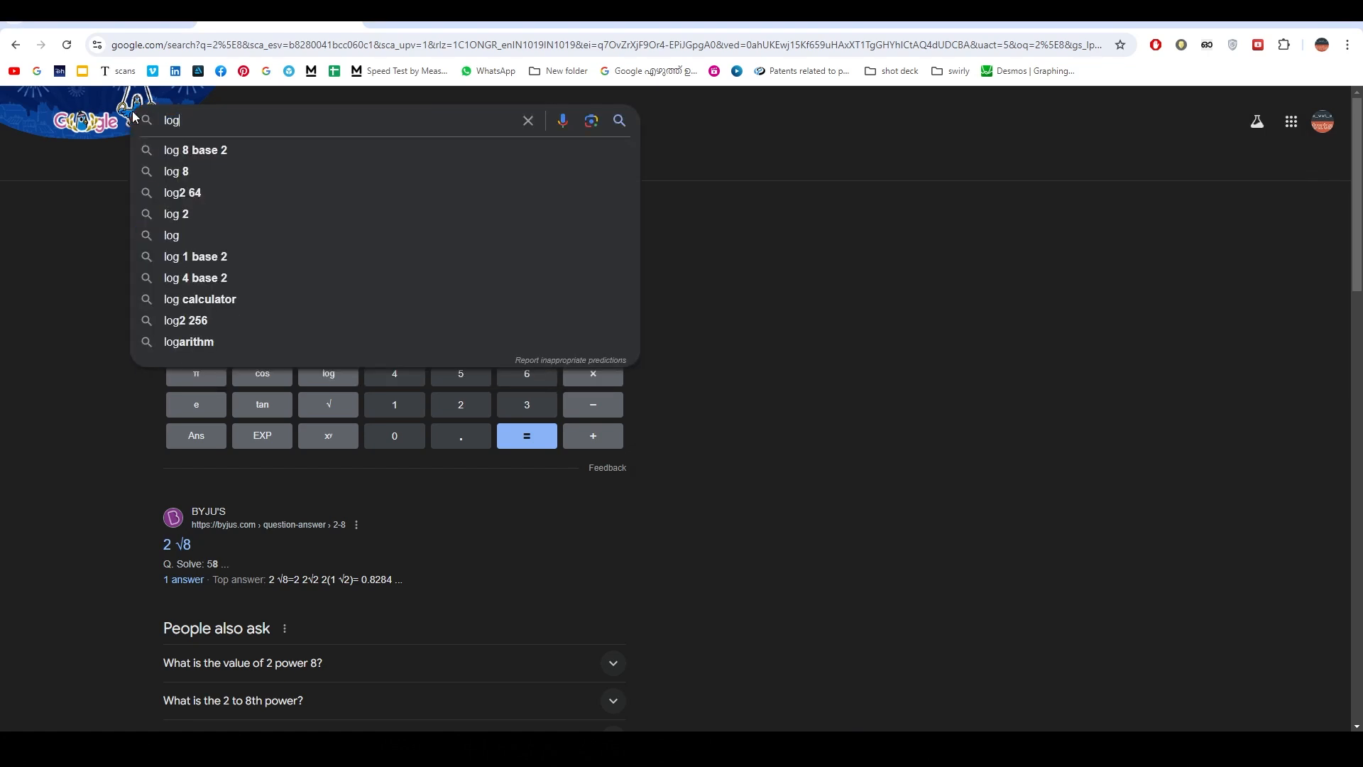
type("2(2")
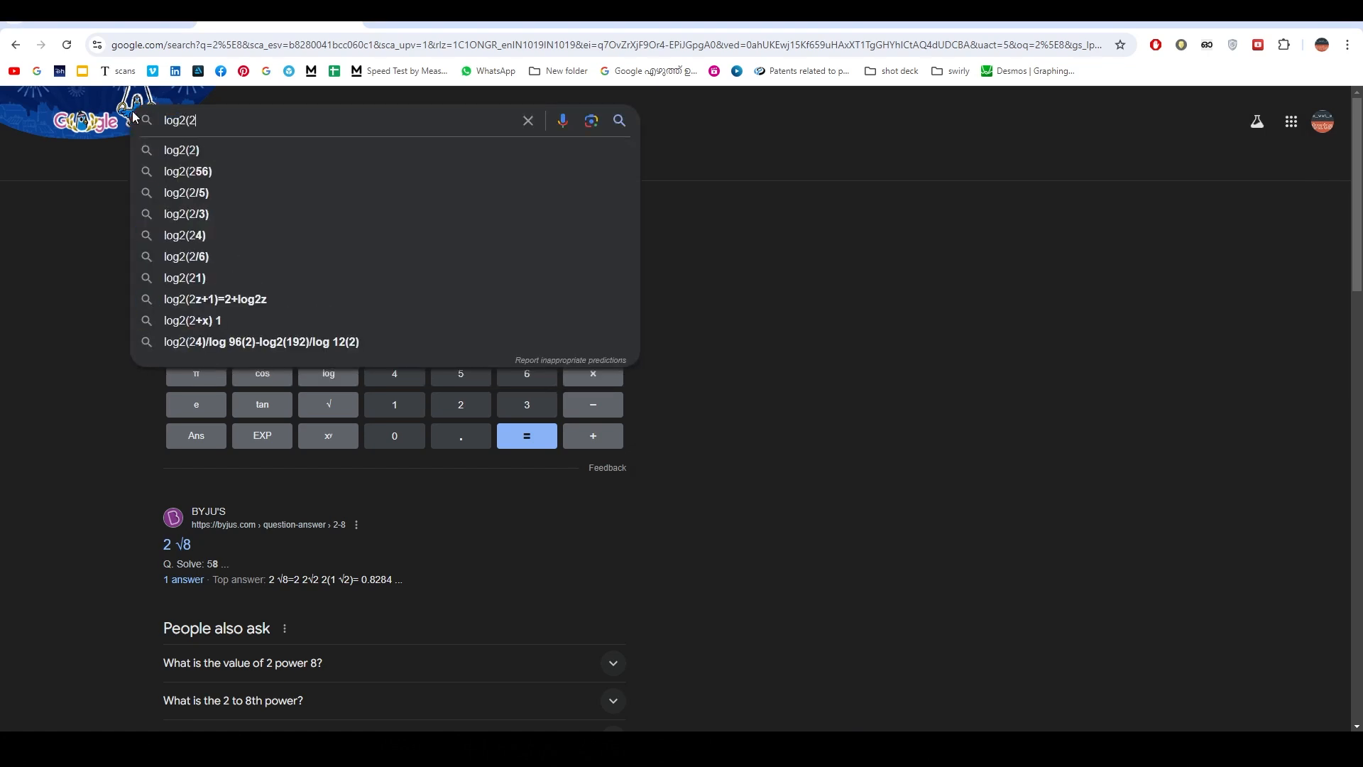
key("BackSpace")
type("102")
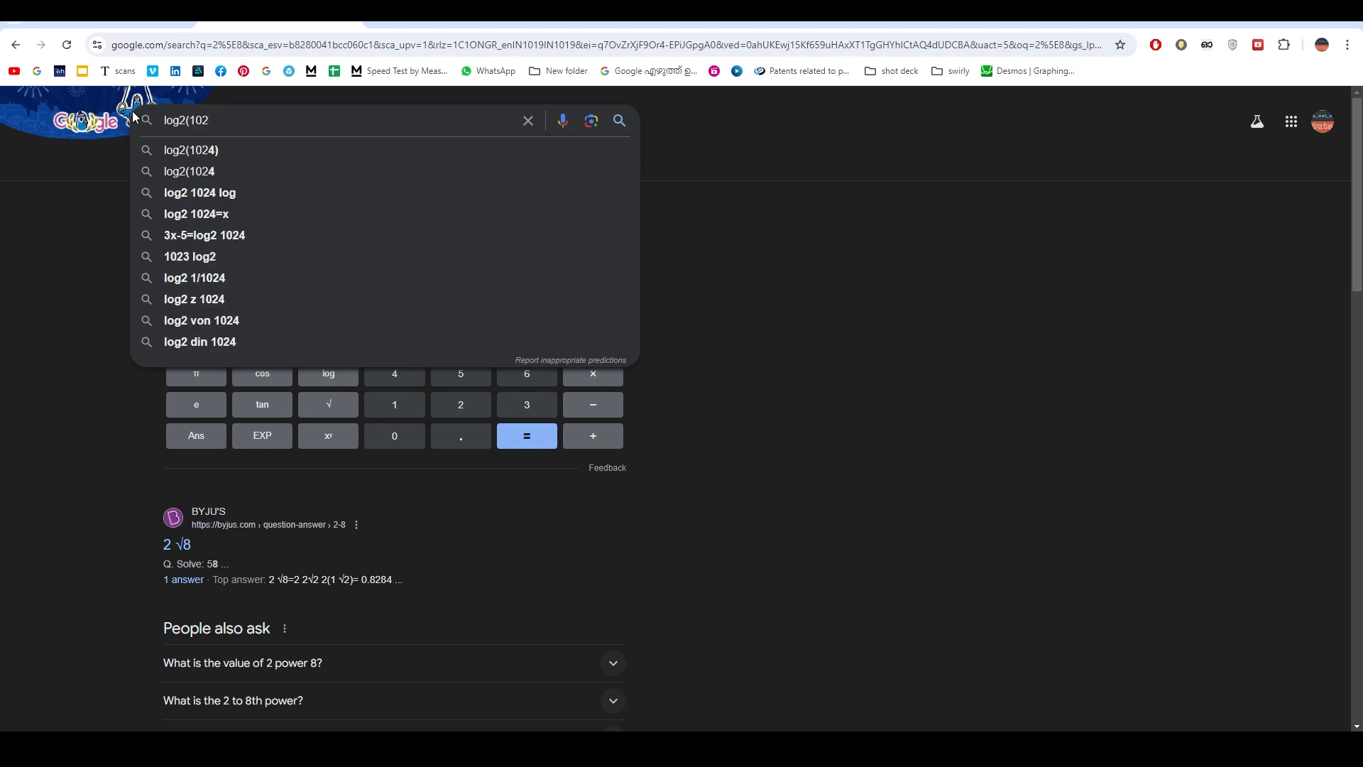
key("BackSpace")
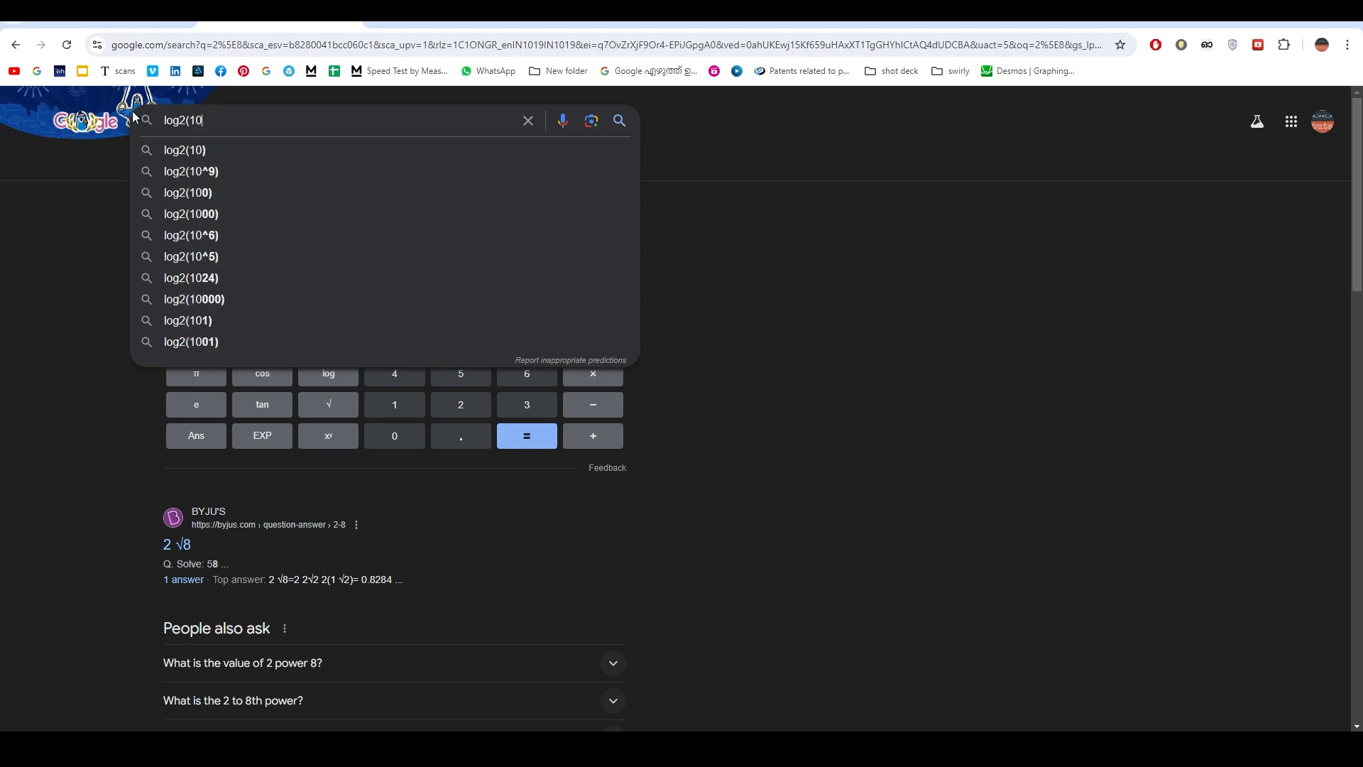
key("BackSpace")
type("0")
key("BackSpace")
type("9")
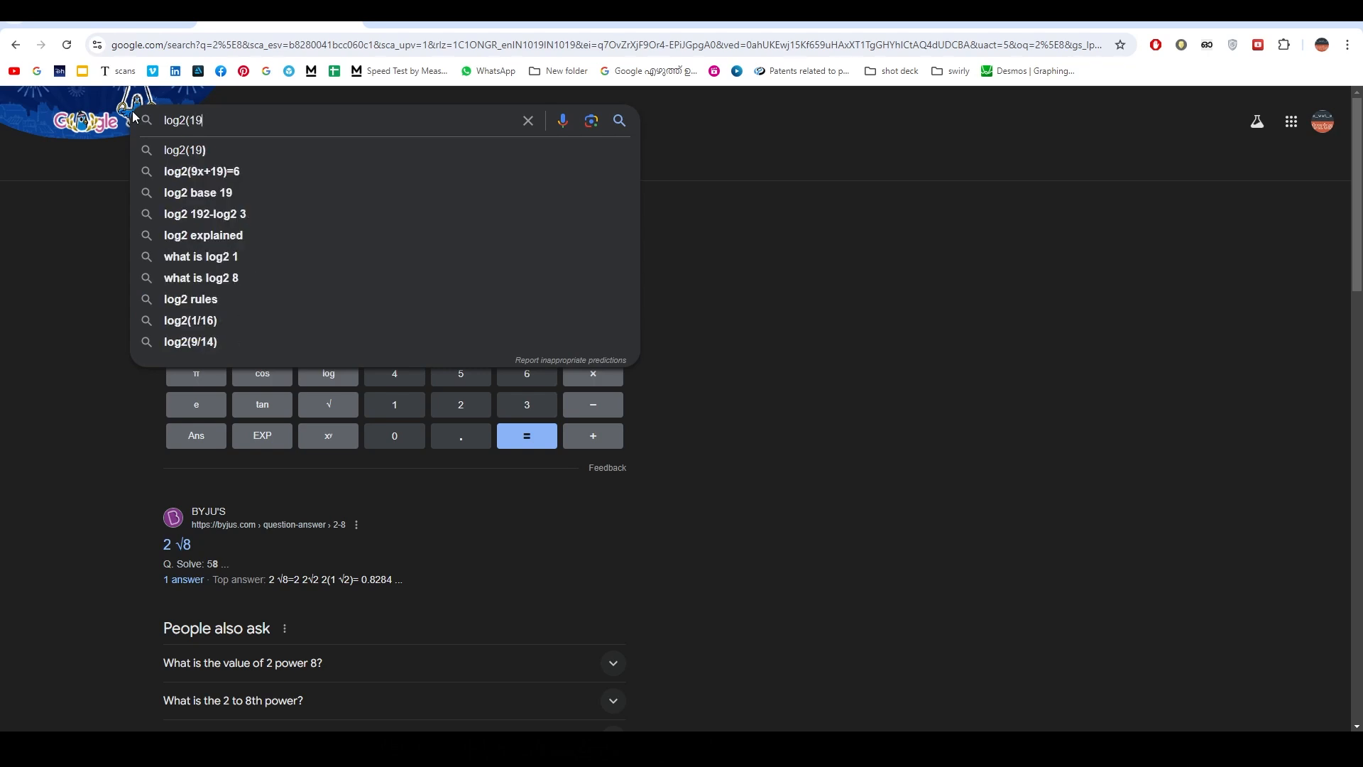
type("2)")
key("Return")
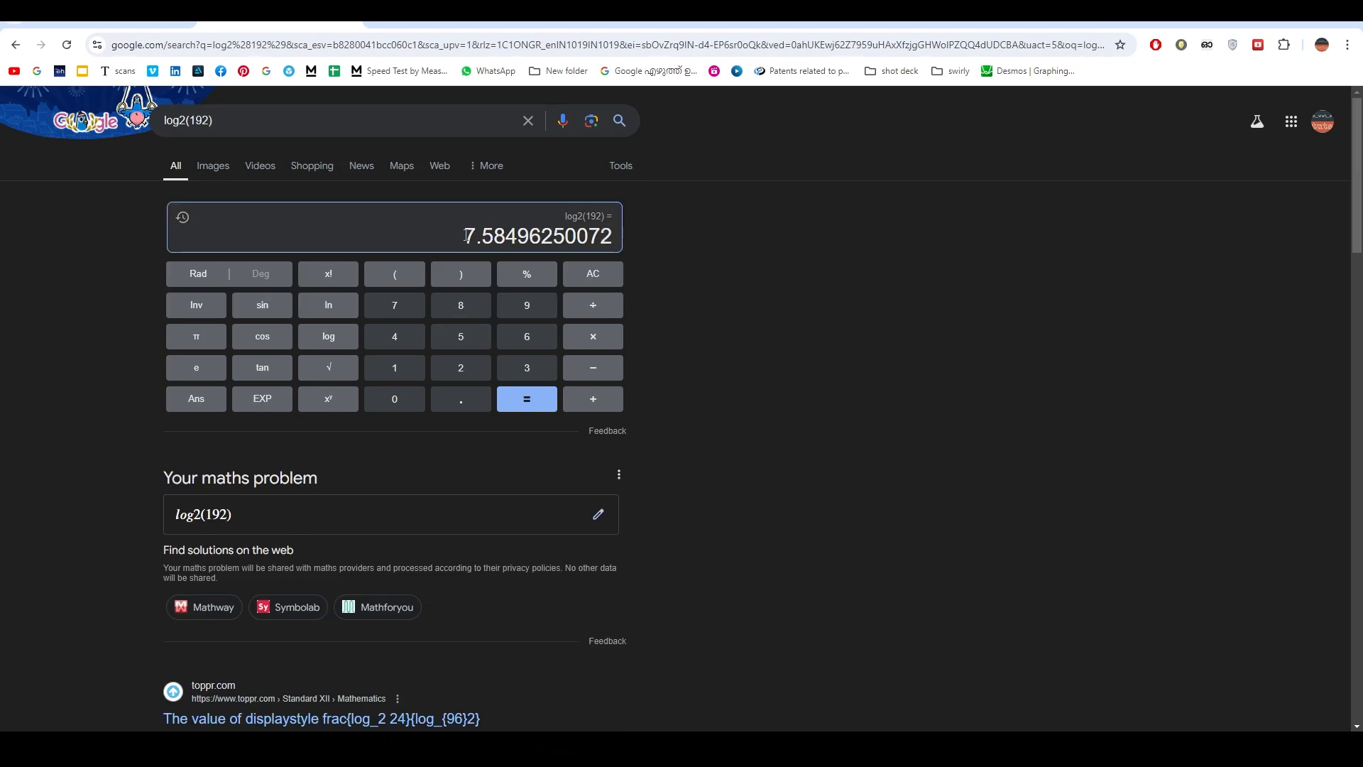
left_click_drag(463, 237, 623, 245)
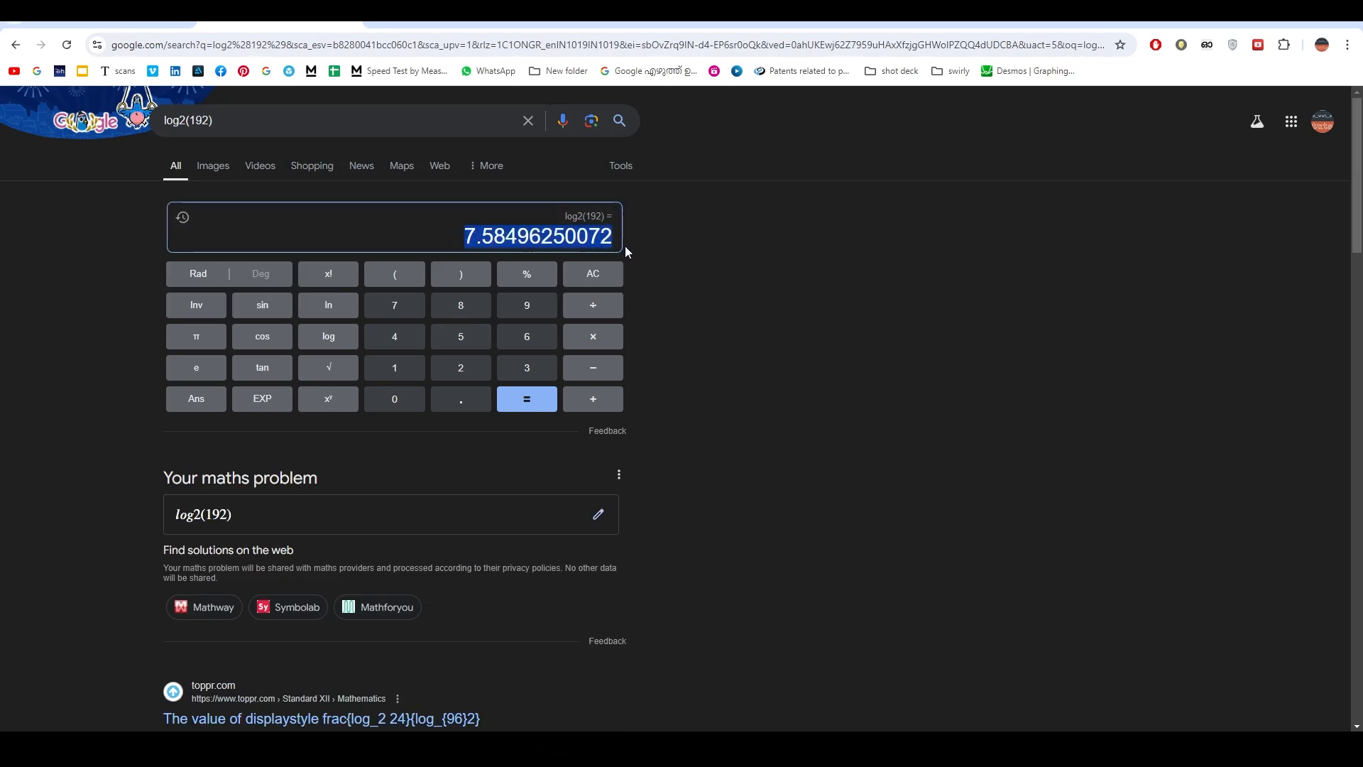